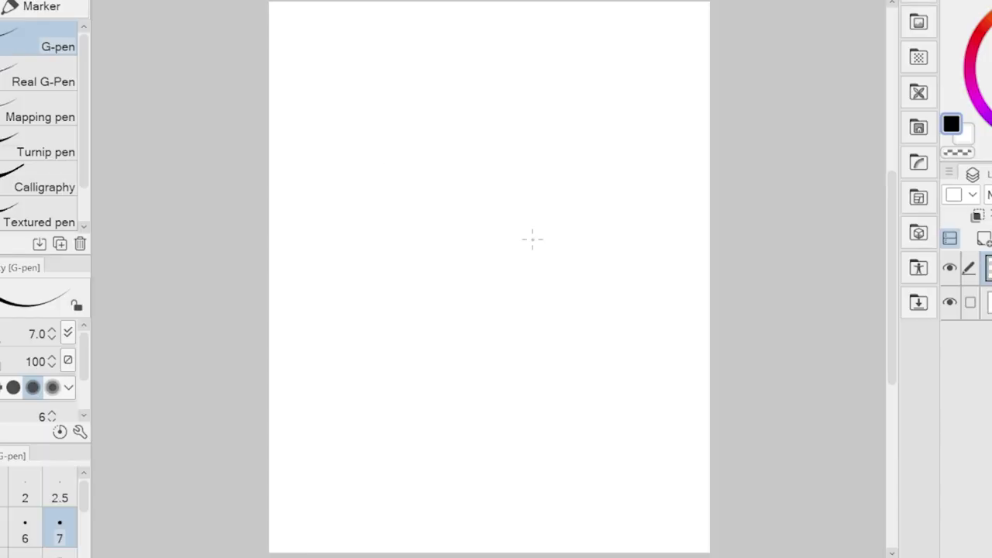
Sketch two overlapping head circles with a vertical centre line down the face and a horizontal guideline across the eyes.
{"action": "left_click_drag", "start_coordinate": [488, 96], "coordinate": [496, 97]}
{"action": "left_click_drag", "start_coordinate": [528, 91], "coordinate": [535, 271]}
{"action": "left_click_drag", "start_coordinate": [493, 149], "coordinate": [493, 190]}
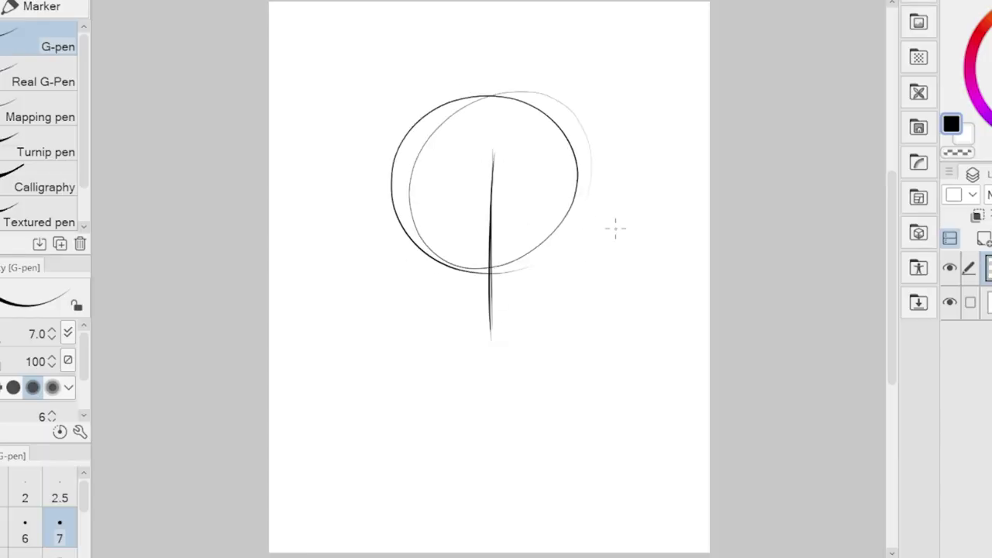
{"action": "left_click_drag", "start_coordinate": [391, 209], "coordinate": [602, 210]}
Sketch the chin, jaw, ears and both sides of the neck, with a long shoulder line below them.
{"action": "key", "text": "ctrl+plus"}
{"action": "left_click_drag", "start_coordinate": [516, 324], "coordinate": [532, 305]}
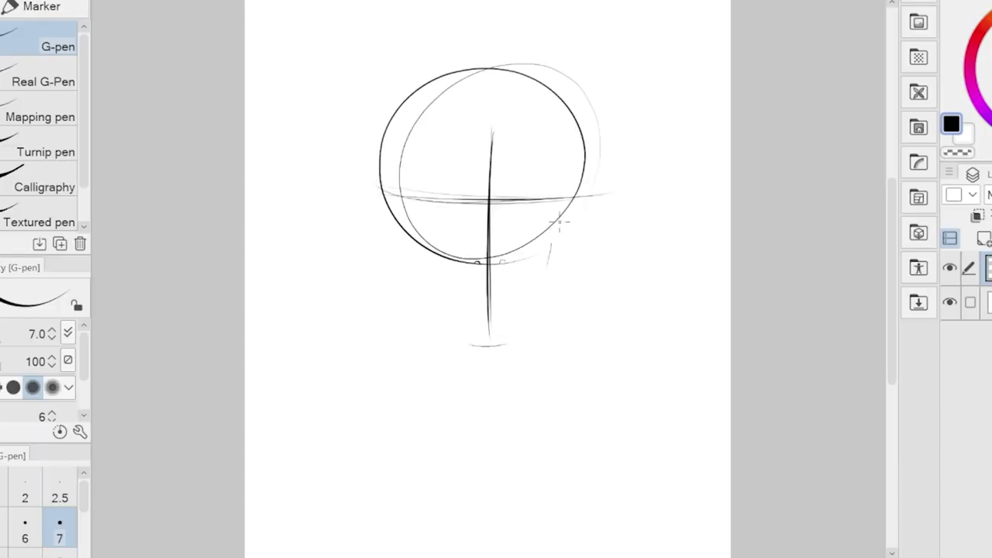
{"action": "left_click_drag", "start_coordinate": [479, 347], "coordinate": [512, 358]}
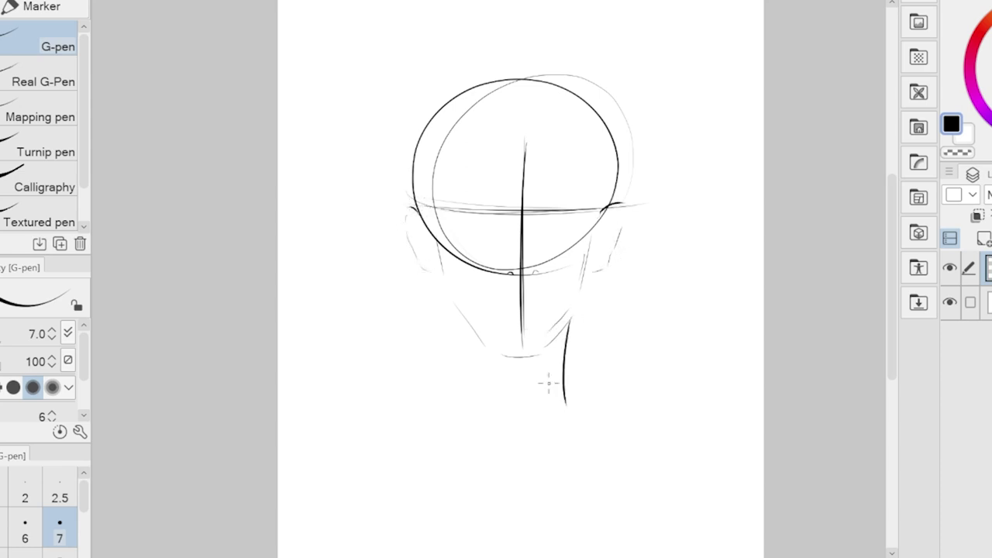
{"action": "left_click_drag", "start_coordinate": [472, 323], "coordinate": [464, 401]}
{"action": "key", "text": "ctrl+minus"}
{"action": "left_click_drag", "start_coordinate": [377, 303], "coordinate": [886, 288]}
Mark the mouth corners and sketch both eyes just below the horizontal guideline with dark irises.
{"action": "key", "text": "ctrl+plus"}
{"action": "key", "text": "ctrl+plus"}
{"action": "left_click_drag", "start_coordinate": [502, 261], "coordinate": [516, 261]}
{"action": "left_click_drag", "start_coordinate": [574, 264], "coordinate": [588, 264]}
{"action": "left_click_drag", "start_coordinate": [567, 182], "coordinate": [616, 174]}
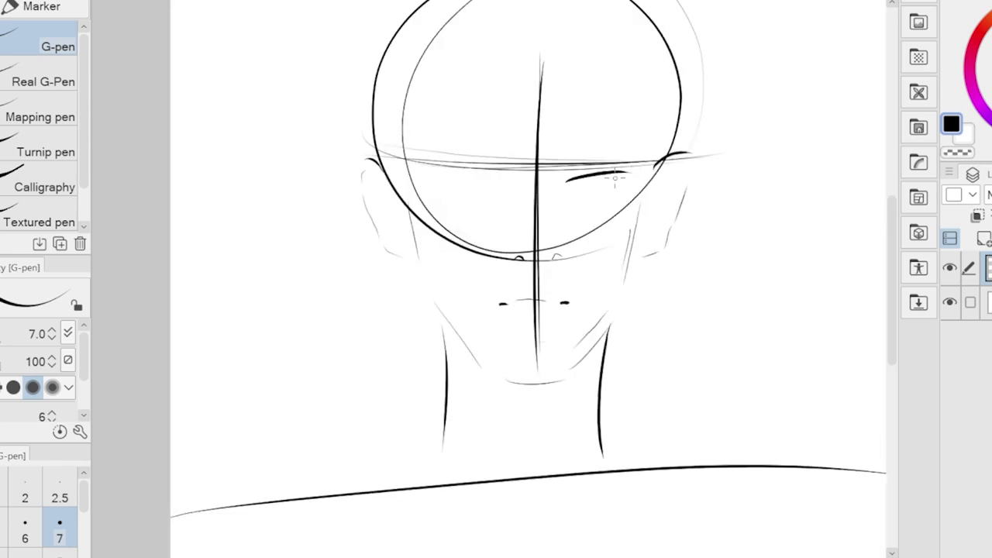
{"action": "left_click_drag", "start_coordinate": [481, 348], "coordinate": [516, 344]}
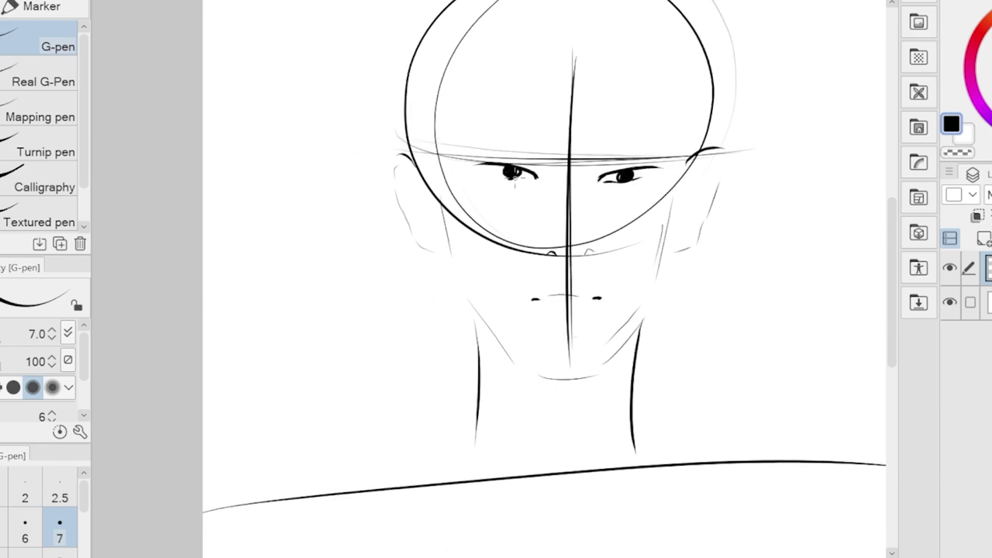
Refine both eyes, draw the eyebrows above them, and strengthen the inner ear and jaw lines.
{"action": "key", "text": "ctrl+minus"}
{"action": "left_click_drag", "start_coordinate": [492, 175], "coordinate": [587, 177]}
{"action": "key", "text": "ctrl+plus"}
{"action": "key", "text": "ctrl+plus"}
{"action": "key", "text": "ctrl+minus"}
{"action": "key", "text": "ctrl+minus"}
{"action": "left_click_drag", "start_coordinate": [634, 173], "coordinate": [686, 173]}
{"action": "key", "text": "ctrl+plus"}
{"action": "key", "text": "ctrl+plus"}
{"action": "key", "text": "ctrl+minus"}
{"action": "key", "text": "ctrl+plus"}
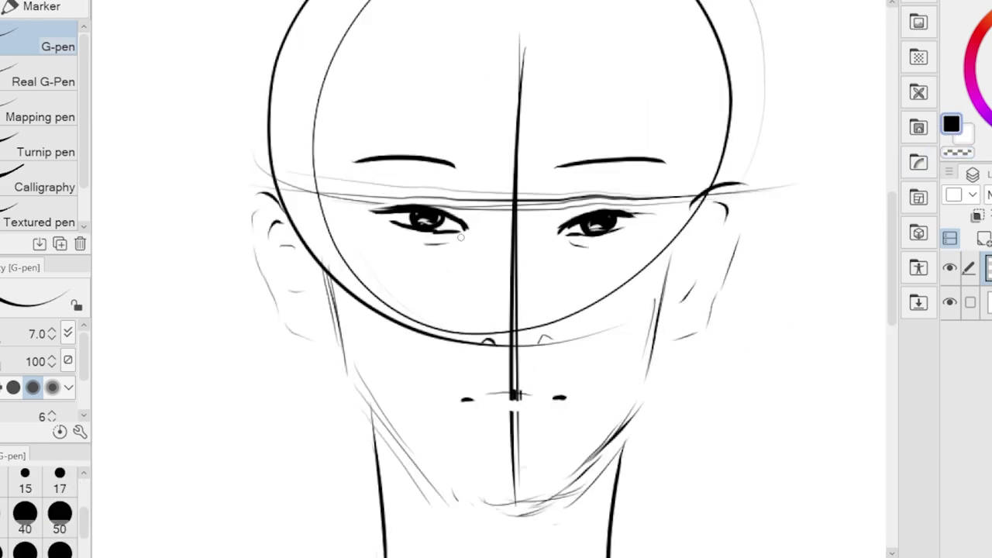
Sketch the sloping shoulders and a vertical torso centre line, and add a new layer for the hair.
{"action": "key", "text": "ctrl+minus"}
{"action": "left_click_drag", "start_coordinate": [781, 177], "coordinate": [607, 178]}
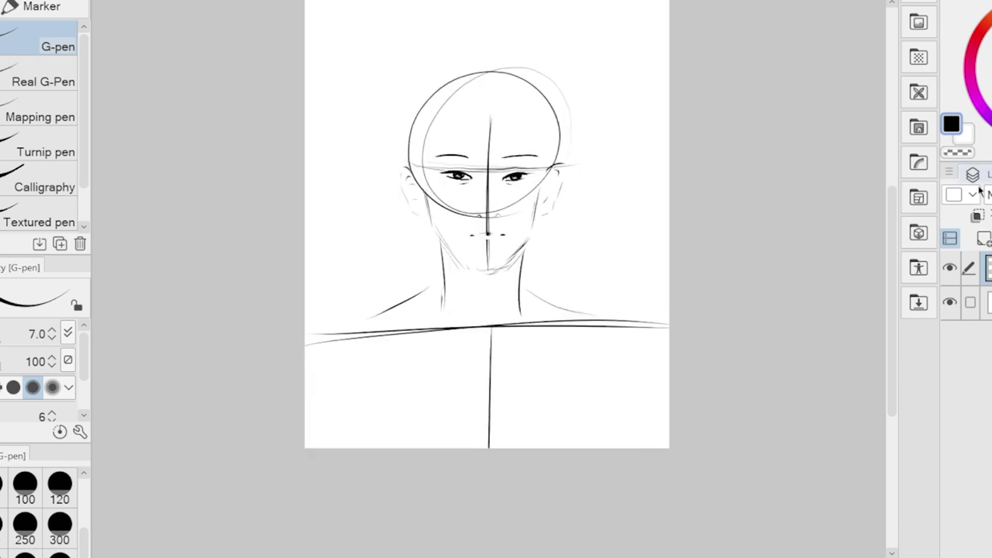
{"action": "key", "text": "ctrl+plus"}
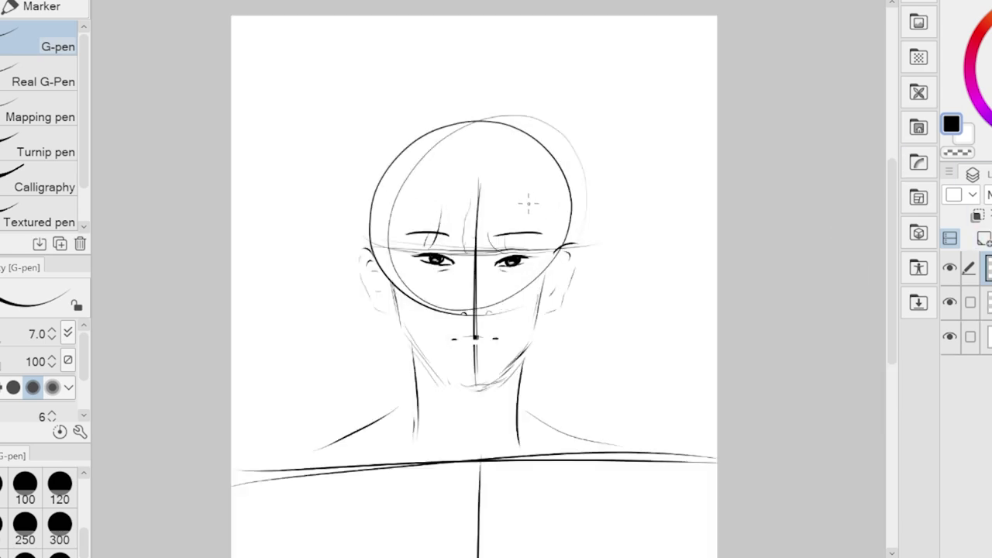
Sketch loose fringe strands over the forehead, the curved bands across the head, and a wide outer contour around it.
{"action": "left_click_drag", "start_coordinate": [544, 246], "coordinate": [540, 296]}
{"action": "left_click_drag", "start_coordinate": [475, 122], "coordinate": [525, 115]}
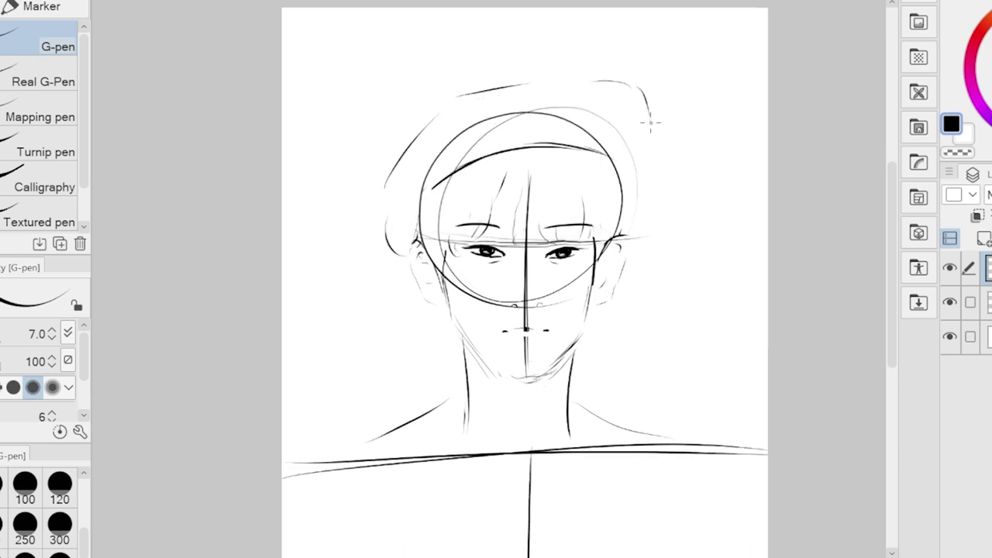
{"action": "left_click_drag", "start_coordinate": [362, 197], "coordinate": [297, 196]}
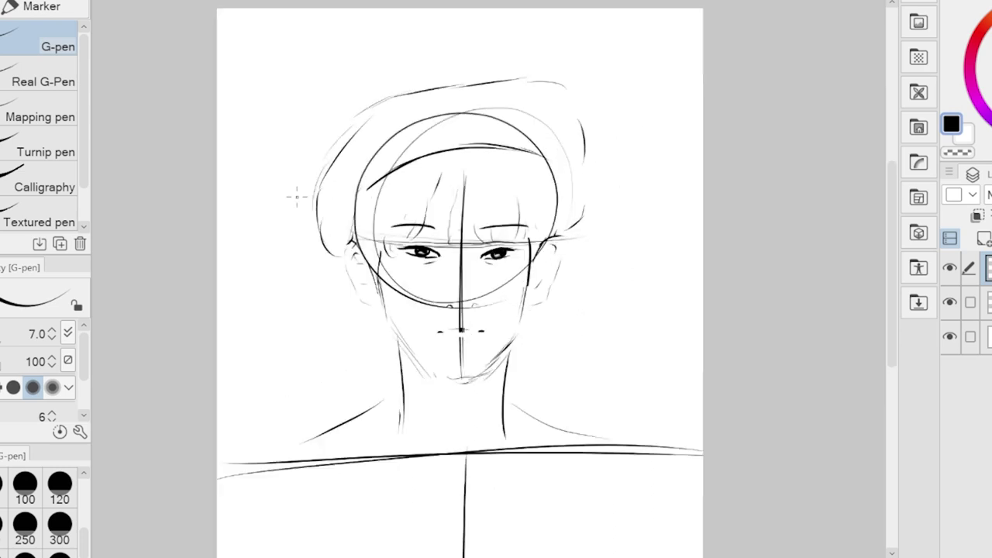
{"action": "left_click_drag", "start_coordinate": [406, 150], "coordinate": [540, 125]}
{"action": "left_click_drag", "start_coordinate": [540, 126], "coordinate": [585, 82]}
Sketch long strands hanging from beside both ears down past the shoulders.
{"action": "left_click_drag", "start_coordinate": [372, 221], "coordinate": [332, 357]}
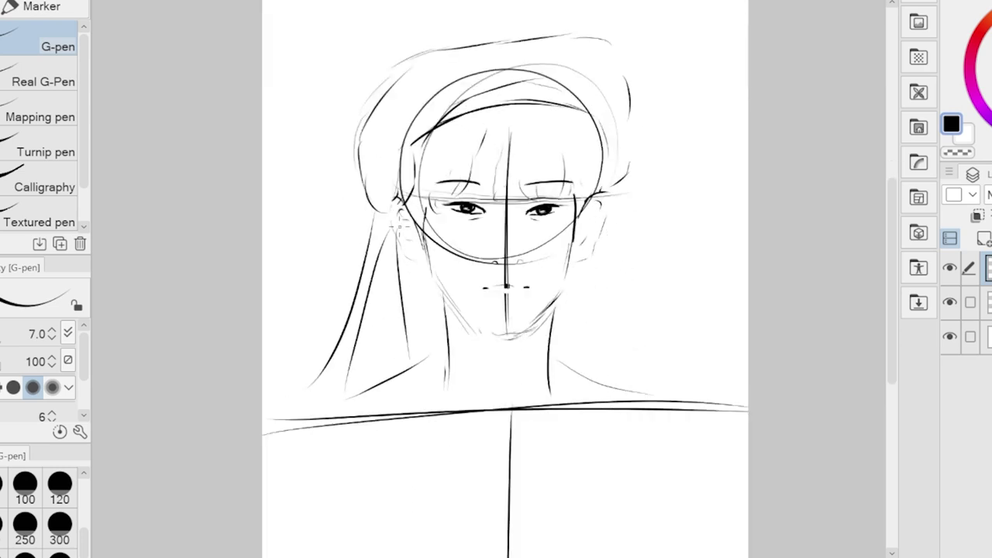
{"action": "left_click_drag", "start_coordinate": [509, 318], "coordinate": [549, 336]}
{"action": "left_click_drag", "start_coordinate": [664, 204], "coordinate": [699, 320]}
{"action": "left_click_drag", "start_coordinate": [638, 296], "coordinate": [680, 486]}
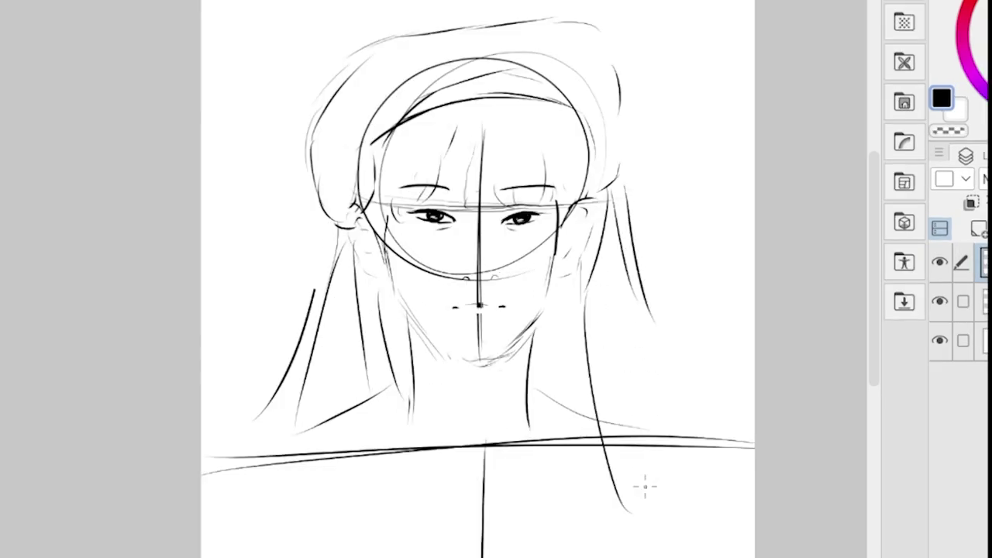
{"action": "left_click_drag", "start_coordinate": [647, 357], "coordinate": [645, 482]}
{"action": "scroll", "coordinate": [393, 375], "scroll_direction": "down", "scroll_amount": 2}
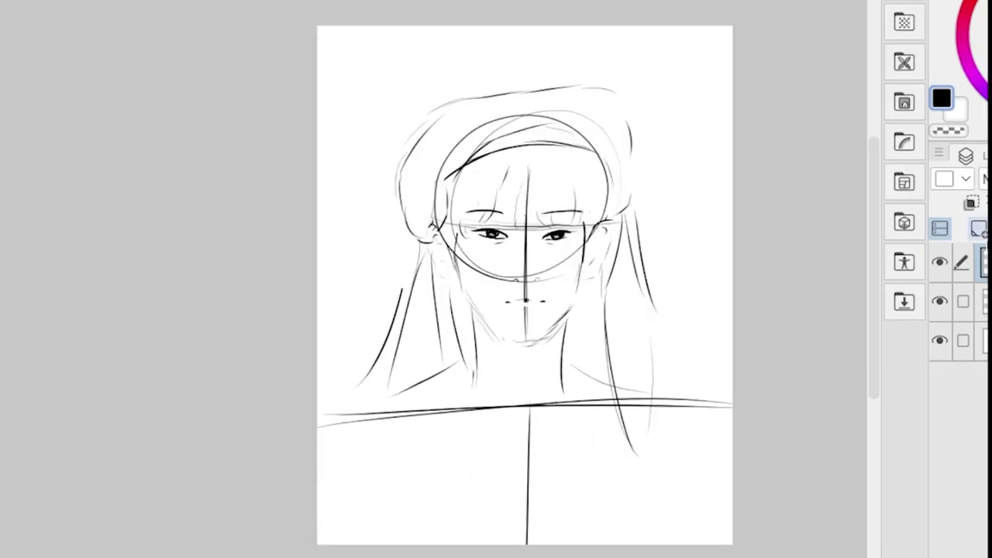
On a new layer, sketch the raised hand beside the jaw and the large curved form across the lower chest.
{"action": "left_click", "coordinate": [978, 228]}
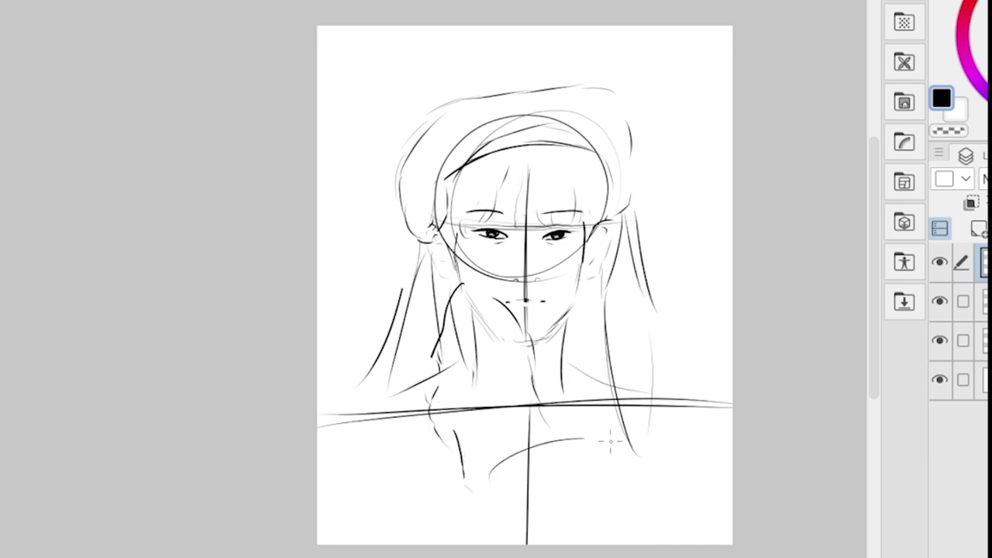
{"action": "left_click_drag", "start_coordinate": [481, 469], "coordinate": [681, 464]}
{"action": "left_click_drag", "start_coordinate": [496, 484], "coordinate": [546, 542]}
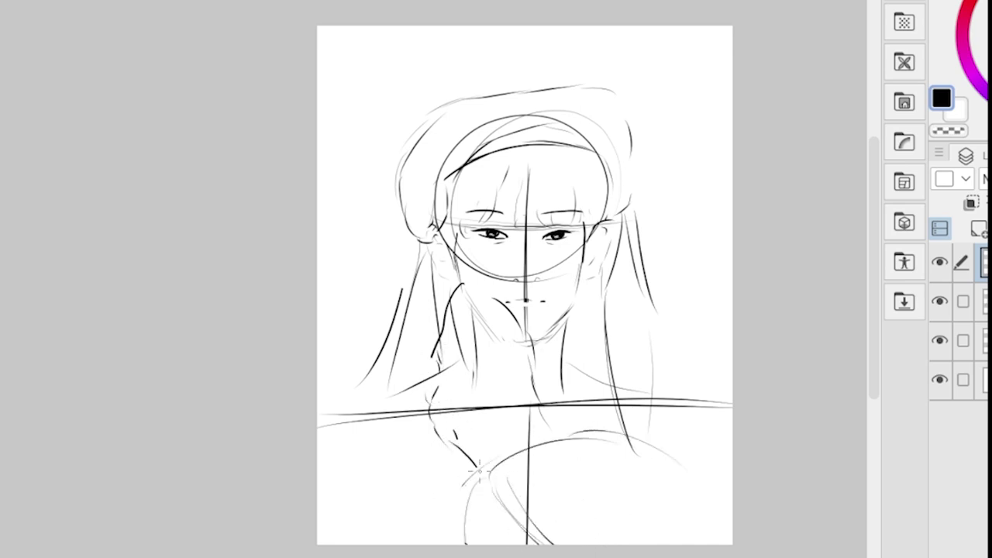
{"action": "key", "text": "ctrl+z"}
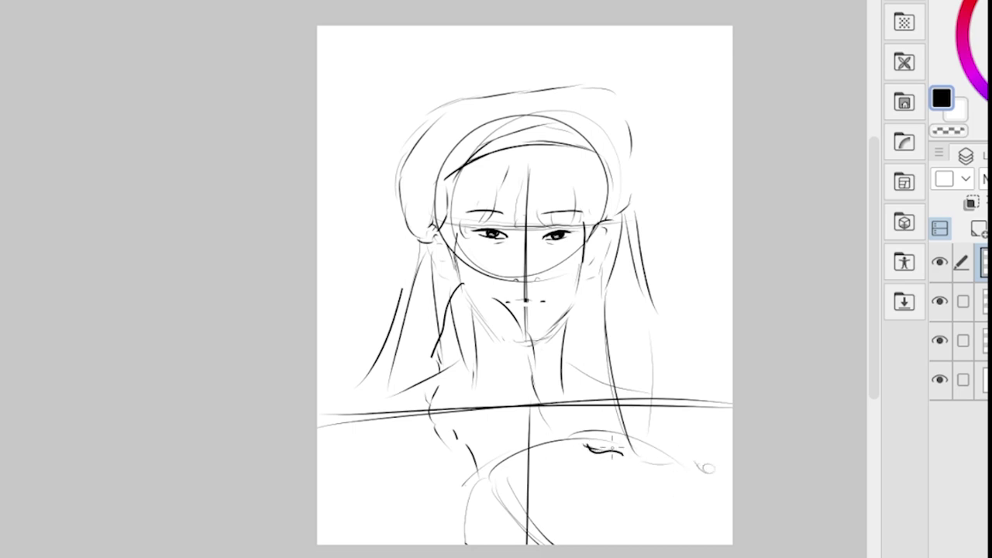
Switch to the lower sketch layer and outline the back of the raised hand and its forearm.
{"action": "left_click", "coordinate": [958, 340]}
{"action": "left_click_drag", "start_coordinate": [416, 345], "coordinate": [403, 389]}
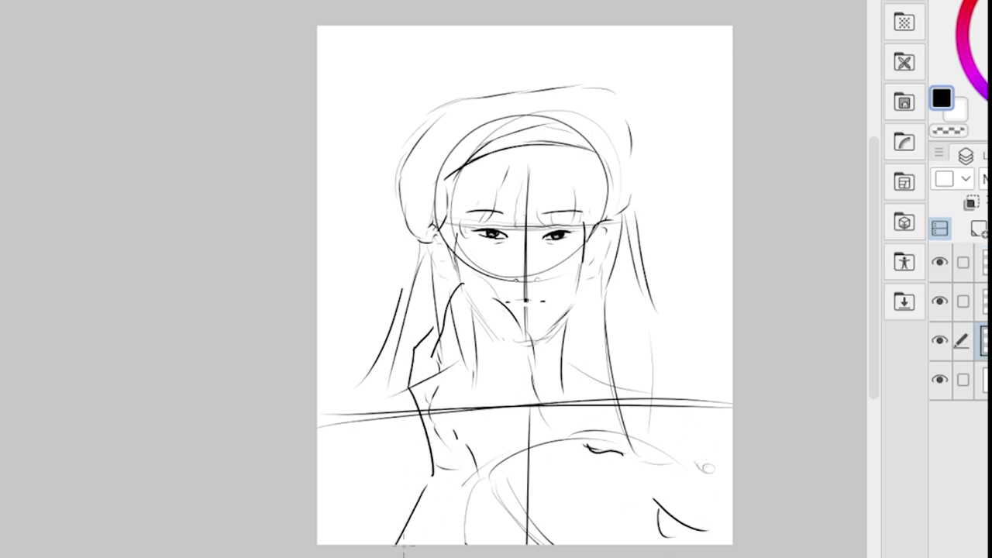
{"action": "scroll", "coordinate": [618, 324], "scroll_direction": "up", "scroll_amount": 2}
{"action": "scroll", "coordinate": [618, 324], "scroll_direction": "down", "scroll_amount": 2}
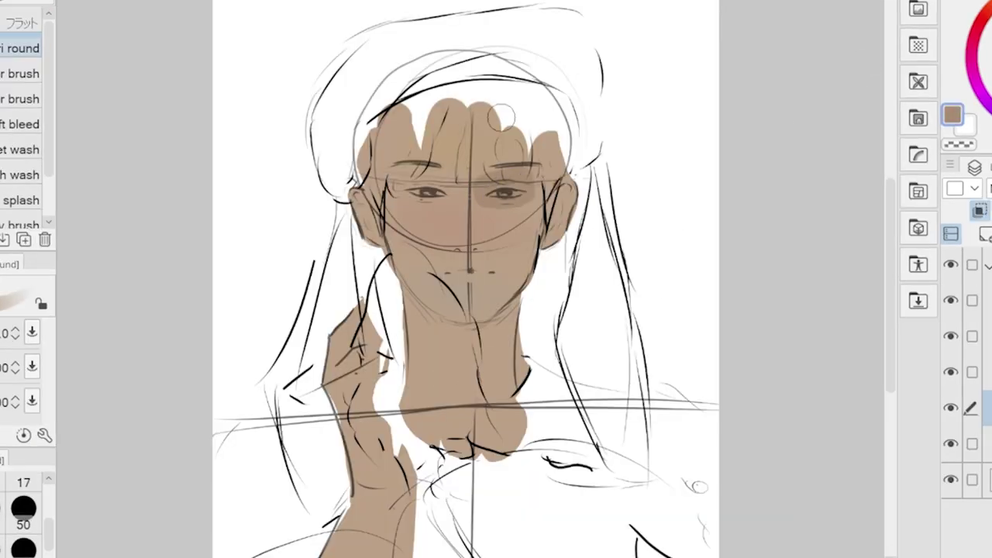
{"action": "mouse_move", "coordinate": [501, 116]}
{"action": "left_mouse_down"}
{"action": "mouse_move", "coordinate": [511, 186]}
{"action": "mouse_move", "coordinate": [424, 186]}
{"action": "mouse_move", "coordinate": [508, 175]}
{"action": "mouse_move", "coordinate": [525, 183]}
{"action": "mouse_move", "coordinate": [403, 158]}
{"action": "left_mouse_up"}
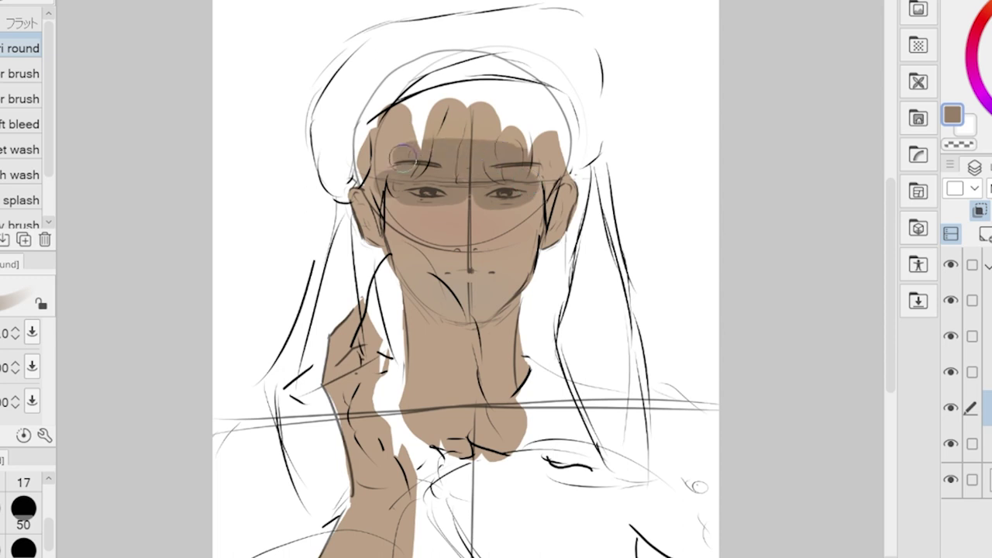
{"action": "key", "text": "ctrl+z"}
{"action": "key", "text": "ctrl+z"}
Paint darker brown shadows under the chin and on the neck, eye sockets, nose and side of the jaw.
{"action": "left_click_drag", "start_coordinate": [519, 321], "coordinate": [411, 400]}
{"action": "left_click_drag", "start_coordinate": [431, 344], "coordinate": [466, 347]}
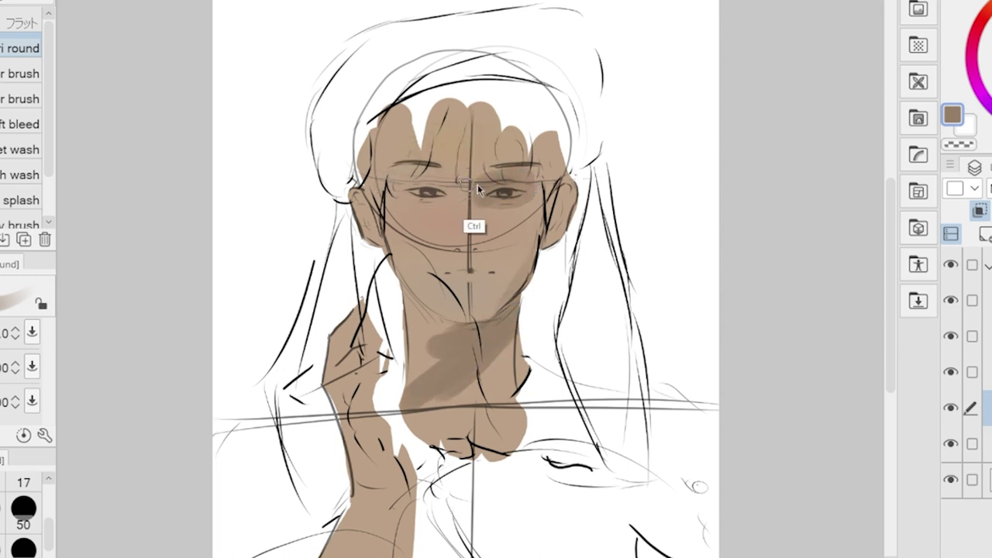
{"action": "scroll", "coordinate": [476, 221], "scroll_direction": "up", "scroll_amount": 2}
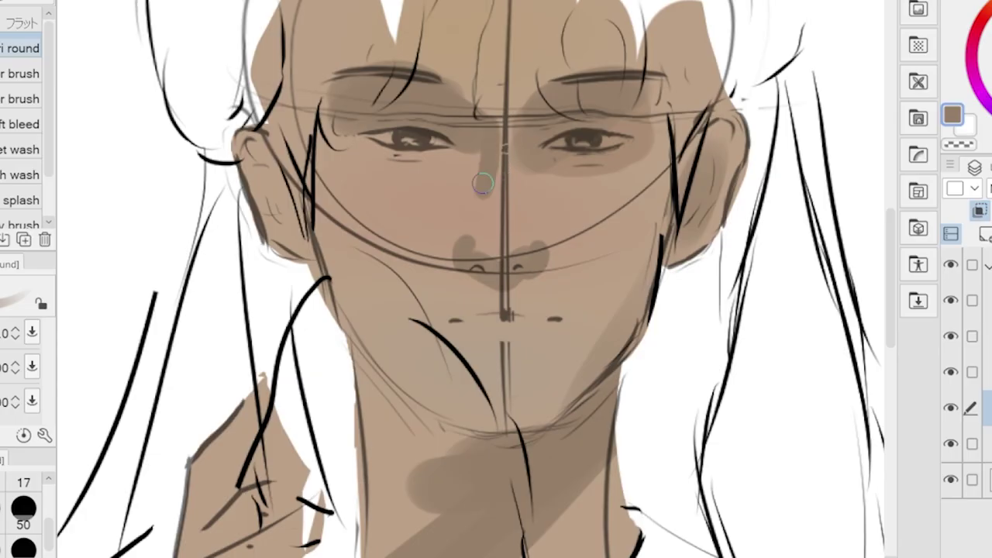
{"action": "scroll", "coordinate": [535, 264], "scroll_direction": "down", "scroll_amount": 2}
{"action": "scroll", "coordinate": [535, 264], "scroll_direction": "up", "scroll_amount": 1}
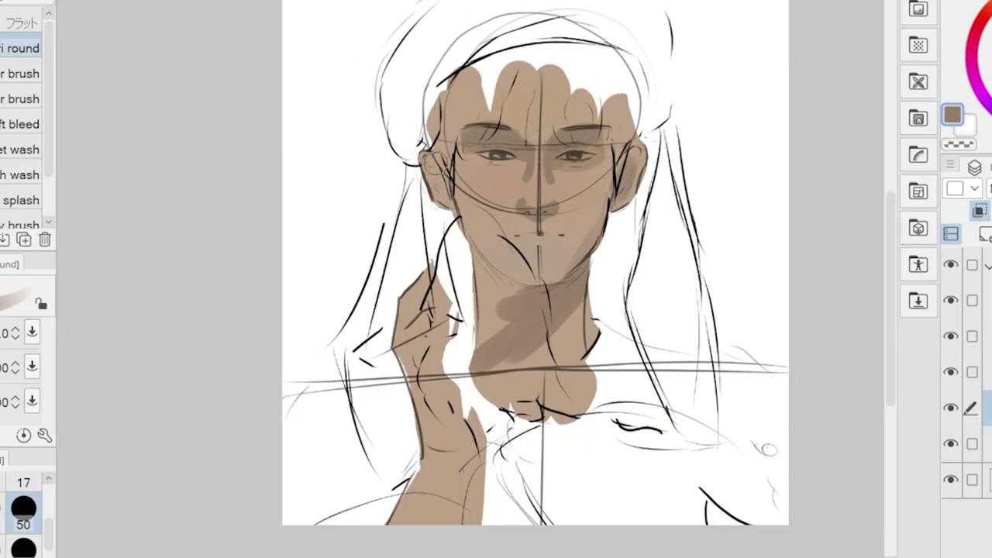
Shade the temples, sides of the face and brow bridge in brown, and soften the nose shadows with the Blend tool.
{"action": "left_click_drag", "start_coordinate": [460, 152], "coordinate": [458, 174]}
{"action": "scroll", "coordinate": [543, 155], "scroll_direction": "up", "scroll_amount": 2}
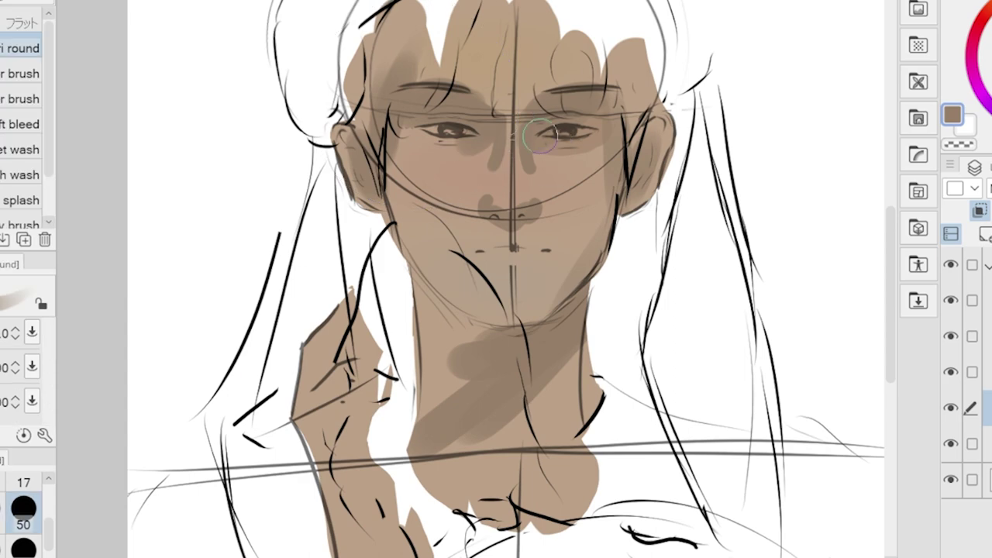
{"action": "scroll", "coordinate": [592, 133], "scroll_direction": "down", "scroll_amount": 2}
{"action": "key", "text": "j"}
{"action": "scroll", "coordinate": [546, 137], "scroll_direction": "up", "scroll_amount": 1}
{"action": "key", "text": "b"}
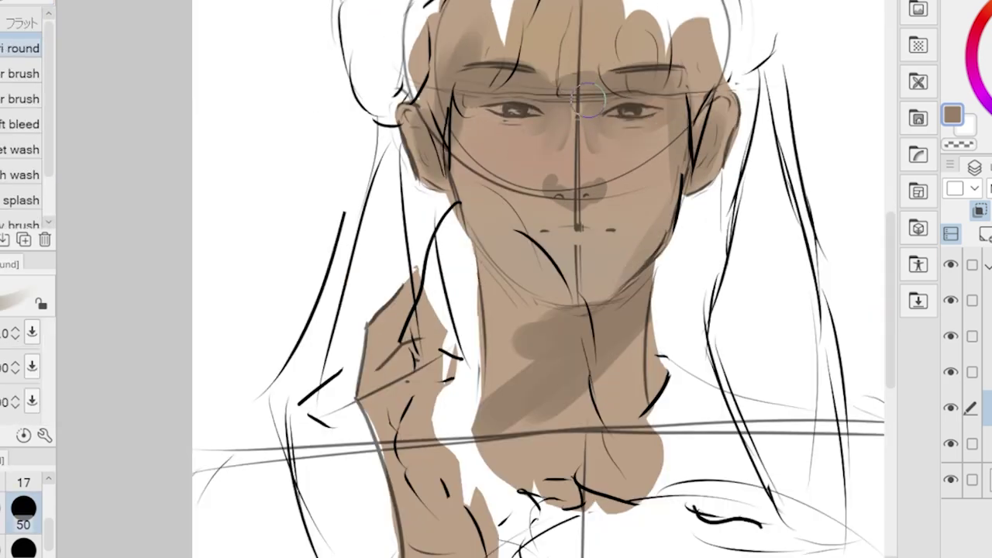
{"action": "key", "text": "b"}
{"action": "key", "text": "j"}
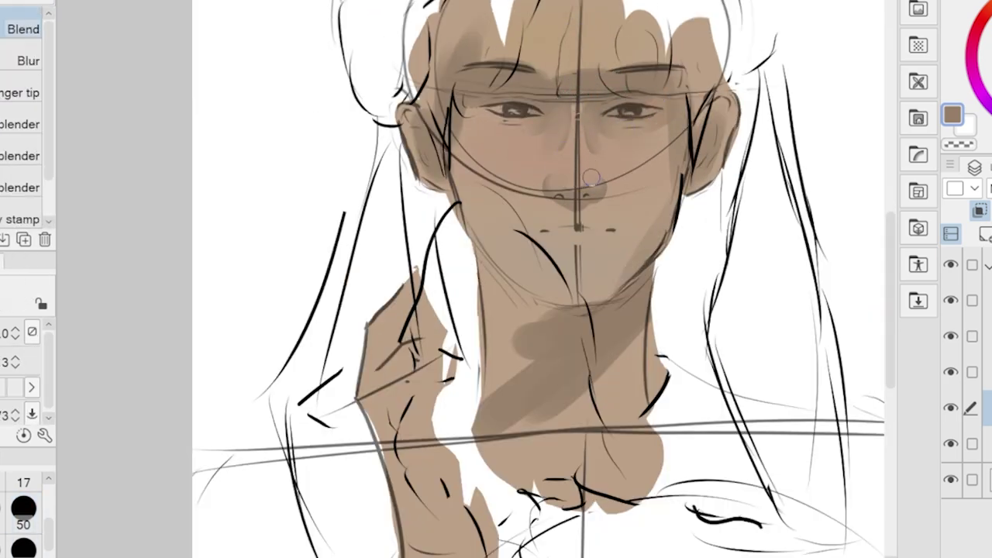
{"action": "scroll", "coordinate": [590, 179], "scroll_direction": "down", "scroll_amount": 2}
Paint reddish-brown shading inside both ears and under the eyes.
{"action": "key", "text": "b"}
{"action": "scroll", "coordinate": [629, 217], "scroll_direction": "up", "scroll_amount": 3}
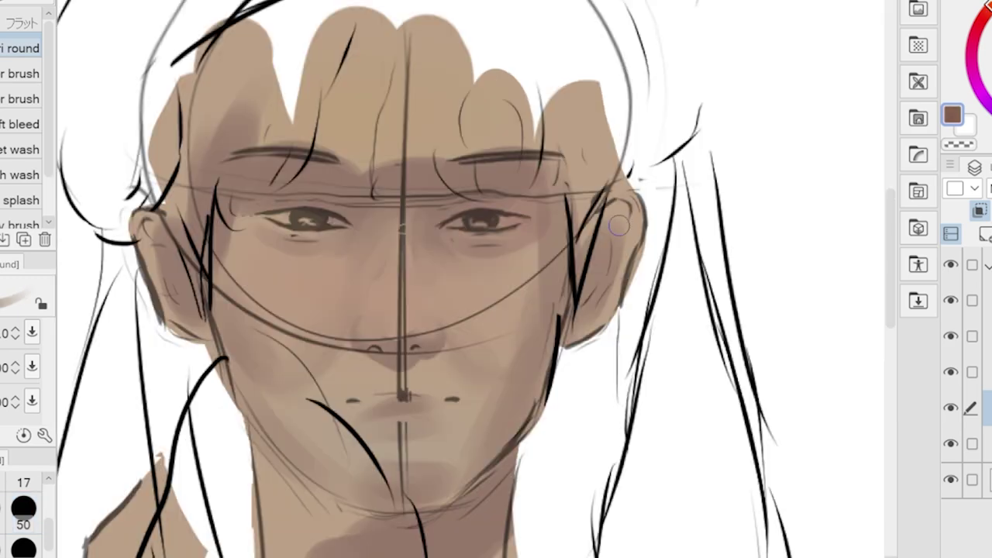
{"action": "left_click_drag", "start_coordinate": [151, 223], "coordinate": [159, 259]}
{"action": "scroll", "coordinate": [186, 326], "scroll_direction": "down", "scroll_amount": 2}
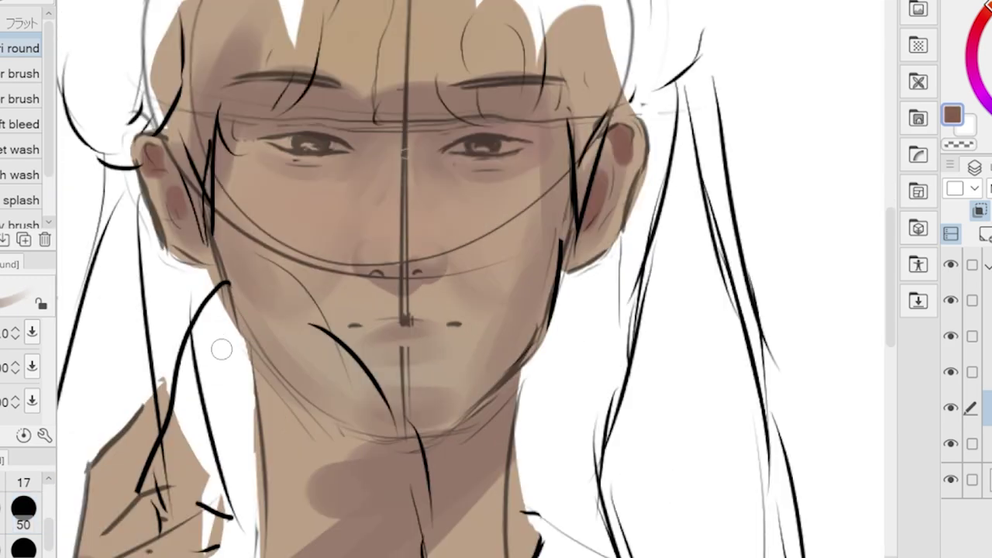
{"action": "scroll", "coordinate": [531, 150], "scroll_direction": "down", "scroll_amount": 2}
{"action": "scroll", "coordinate": [477, 155], "scroll_direction": "up", "scroll_amount": 2}
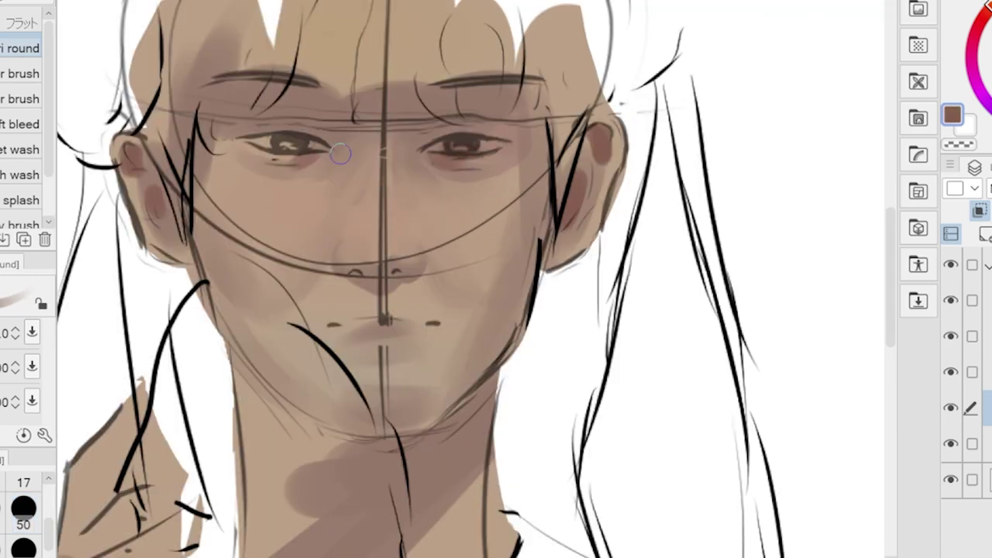
Deepen the reddish-brown shadows on the neck and around the brows, and blend the shading around the eyes.
{"action": "key", "text": "j"}
{"action": "key", "text": "b"}
{"action": "scroll", "coordinate": [550, 175], "scroll_direction": "down", "scroll_amount": 1}
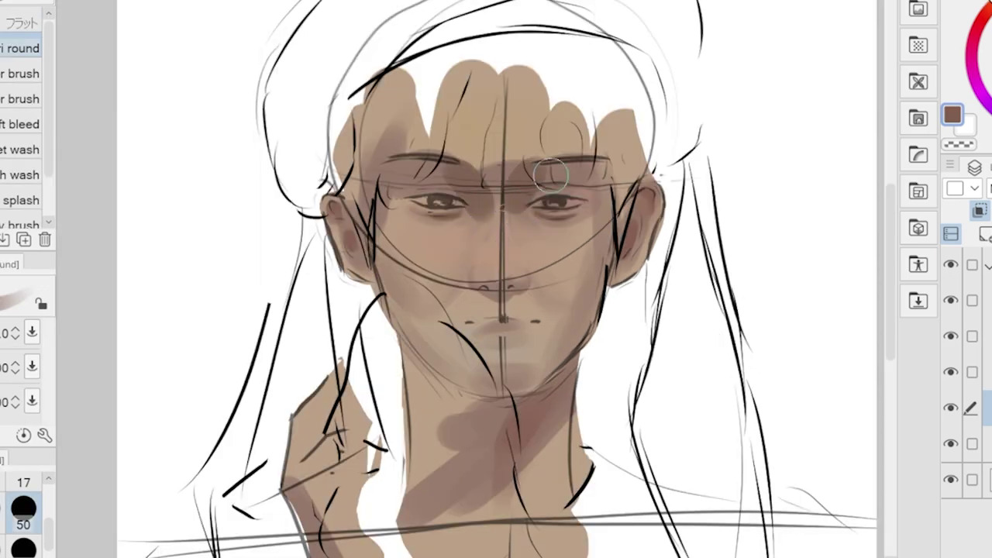
{"action": "key", "text": "j"}
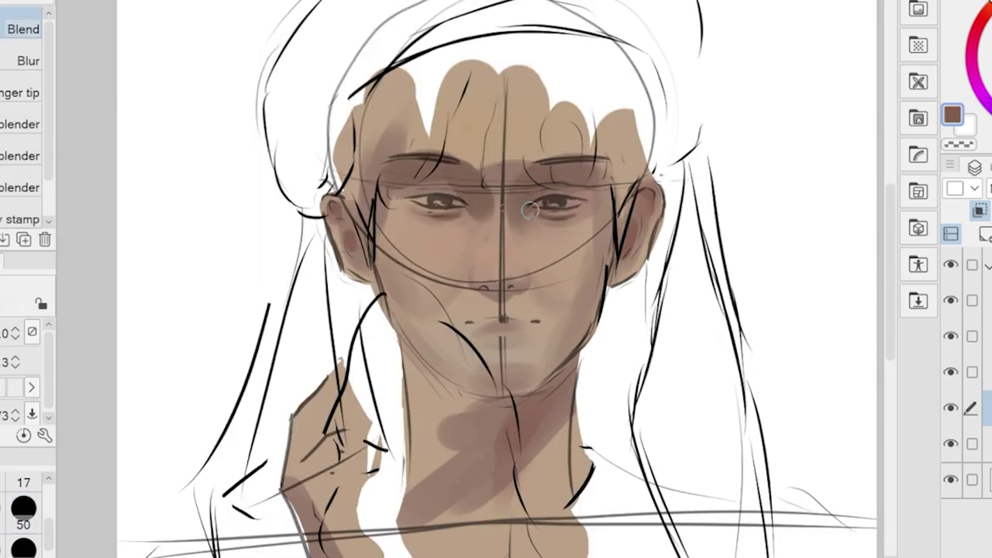
{"action": "left_click_drag", "start_coordinate": [420, 183], "coordinate": [393, 196]}
{"action": "key", "text": "b"}
Draw dark brown upper lash lines on both eyes, and fill the iris and line the lower lid of the figure's left eye.
{"action": "scroll", "coordinate": [460, 202], "scroll_direction": "up", "scroll_amount": 4}
{"action": "mouse_move", "coordinate": [888, 217]}
{"action": "left_mouse_down"}
{"action": "mouse_move", "coordinate": [872, 198]}
{"action": "mouse_move", "coordinate": [777, 224]}
{"action": "left_mouse_up"}
{"action": "left_click_drag", "start_coordinate": [601, 254], "coordinate": [704, 210]}
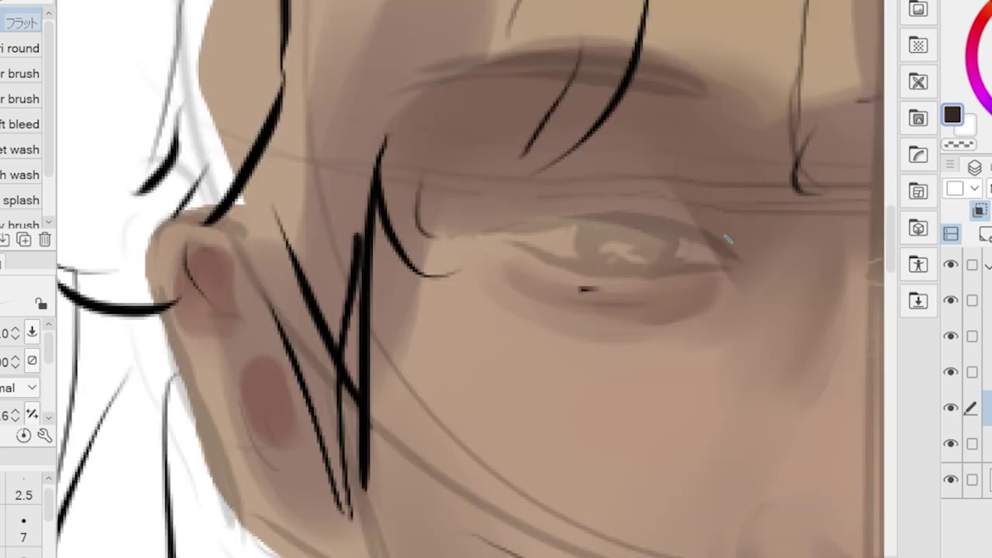
{"action": "left_click_drag", "start_coordinate": [583, 235], "coordinate": [550, 221]}
{"action": "key", "text": "ctrl+z"}
{"action": "left_click_drag", "start_coordinate": [454, 234], "coordinate": [679, 222]}
{"action": "mouse_move", "coordinate": [680, 225]}
{"action": "left_mouse_down"}
{"action": "mouse_move", "coordinate": [296, 202]}
{"action": "mouse_move", "coordinate": [682, 227]}
{"action": "mouse_move", "coordinate": [719, 216]}
{"action": "left_mouse_up"}
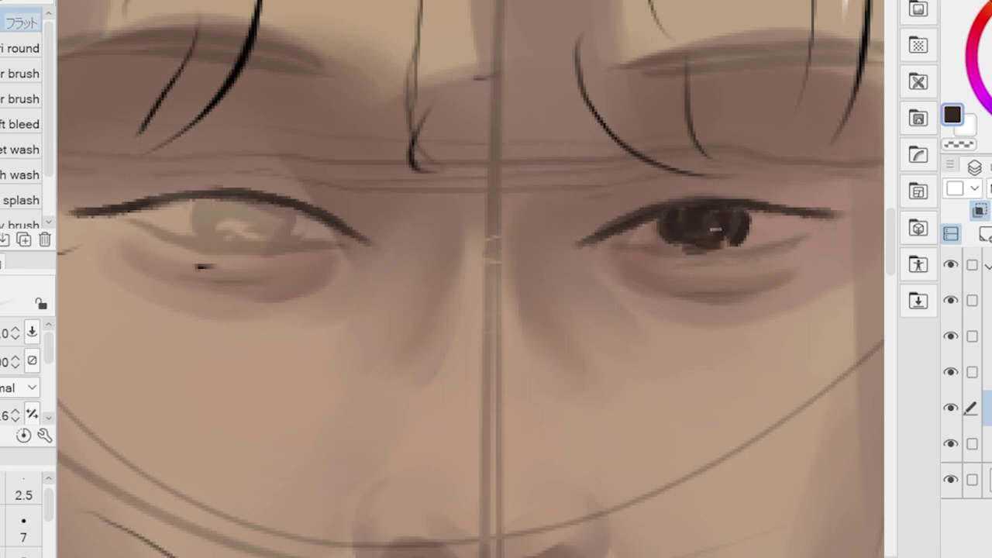
{"action": "left_click_drag", "start_coordinate": [614, 246], "coordinate": [742, 245]}
Fill the iris of the figure's right eye with dark brown and darken its inner lower lid.
{"action": "scroll", "coordinate": [808, 231], "scroll_direction": "down", "scroll_amount": 5}
{"action": "scroll", "coordinate": [793, 282], "scroll_direction": "up", "scroll_amount": 8}
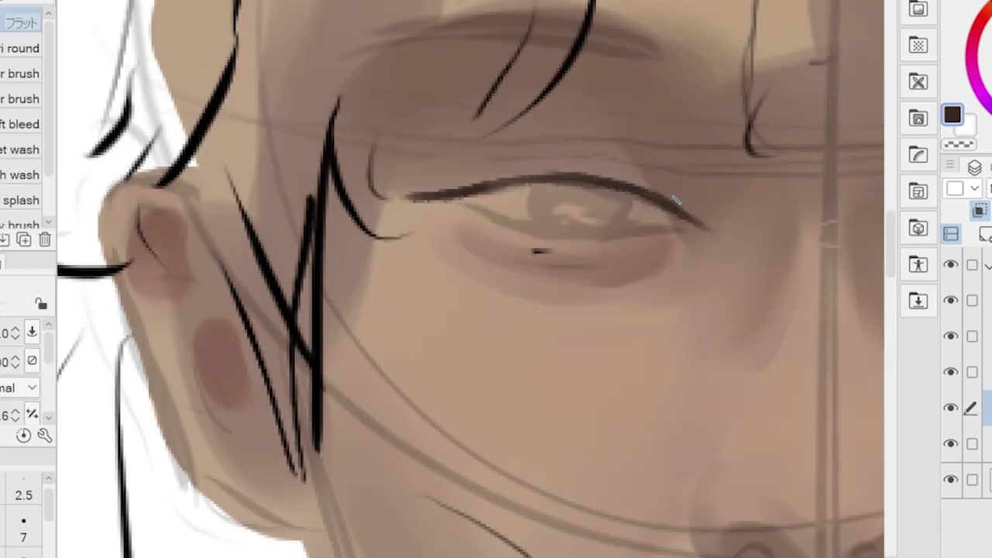
{"action": "left_click_drag", "start_coordinate": [357, 175], "coordinate": [357, 245]}
{"action": "mouse_move", "coordinate": [512, 233]}
{"action": "left_mouse_down"}
{"action": "mouse_move", "coordinate": [507, 189]}
{"action": "mouse_move", "coordinate": [504, 244]}
{"action": "left_mouse_up"}
{"action": "mouse_move", "coordinate": [372, 240]}
{"action": "left_mouse_down"}
{"action": "mouse_move", "coordinate": [362, 194]}
{"action": "mouse_move", "coordinate": [434, 248]}
{"action": "left_mouse_up"}
{"action": "left_click_drag", "start_coordinate": [373, 179], "coordinate": [404, 232]}
{"action": "left_click_drag", "start_coordinate": [465, 248], "coordinate": [484, 182]}
{"action": "scroll", "coordinate": [485, 182], "scroll_direction": "down", "scroll_amount": 4}
{"action": "scroll", "coordinate": [485, 181], "scroll_direction": "up", "scroll_amount": 4}
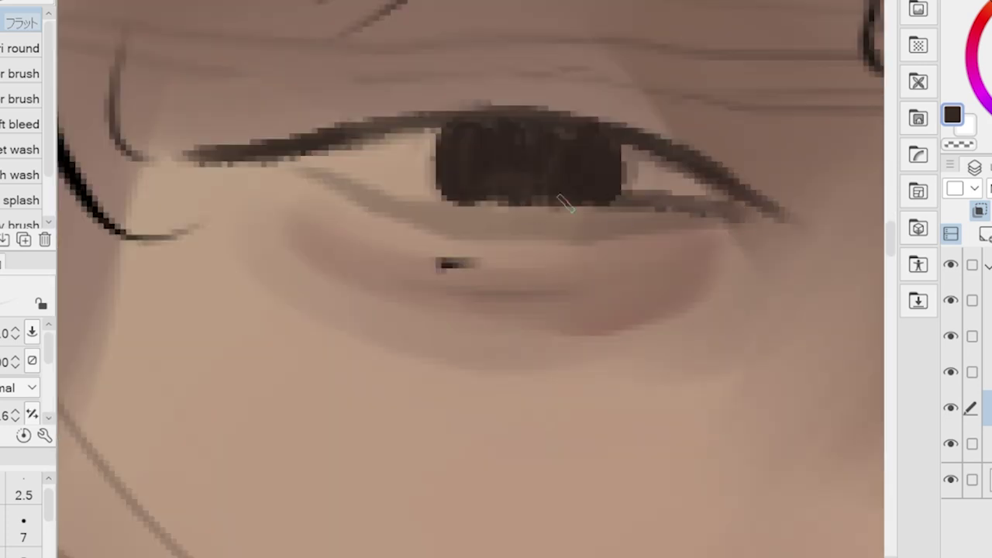
Define the lower lid of the figure's right eye with dark brown and darken the eyebrow above it.
{"action": "scroll", "coordinate": [660, 204], "scroll_direction": "up", "scroll_amount": 1}
{"action": "left_click_drag", "start_coordinate": [326, 230], "coordinate": [404, 265]}
{"action": "left_click_drag", "start_coordinate": [496, 264], "coordinate": [636, 250]}
{"action": "scroll", "coordinate": [636, 250], "scroll_direction": "down", "scroll_amount": 4}
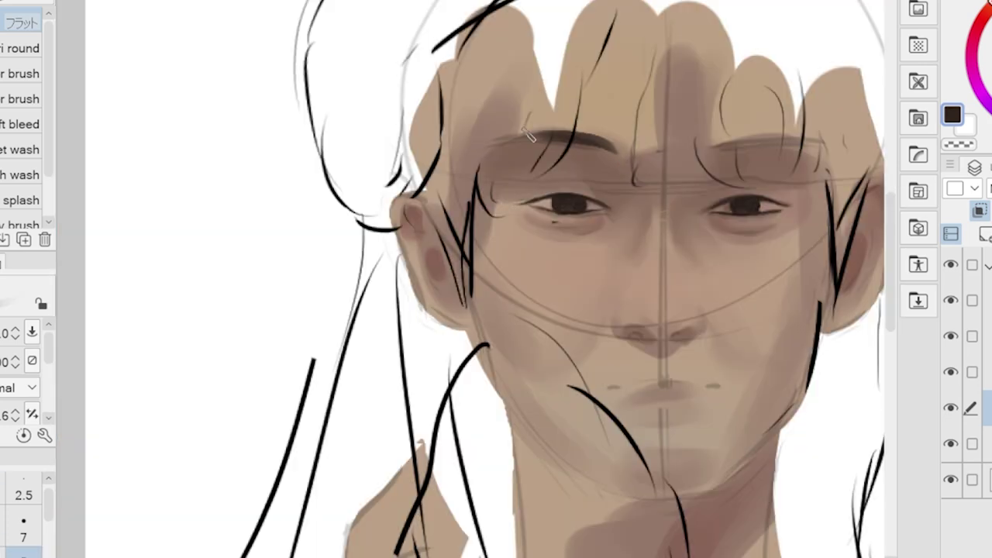
Darken the eyebrow above the figure's left eye with dark brown strokes.
{"action": "left_click_drag", "start_coordinate": [682, 152], "coordinate": [818, 133]}
{"action": "scroll", "coordinate": [819, 133], "scroll_direction": "down", "scroll_amount": 3}
{"action": "scroll", "coordinate": [822, 135], "scroll_direction": "up", "scroll_amount": 4}
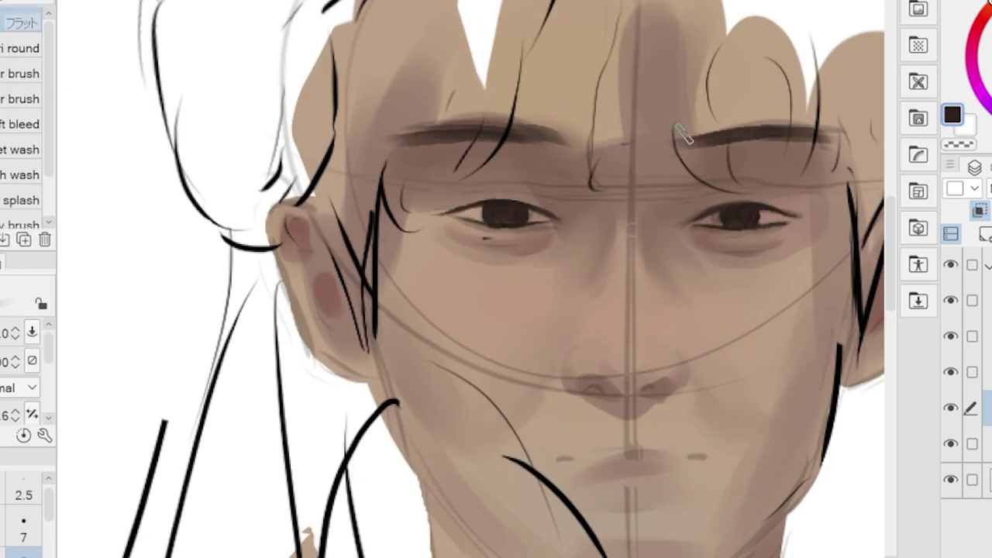
{"action": "scroll", "coordinate": [683, 134], "scroll_direction": "down", "scroll_amount": 3}
{"action": "scroll", "coordinate": [620, 310], "scroll_direction": "up", "scroll_amount": 2}
Draw dark brown nostrils, mouth corners and a thin parting line between the lips.
{"action": "left_click_drag", "start_coordinate": [465, 303], "coordinate": [630, 301]}
{"action": "key", "text": "ctrl+z"}
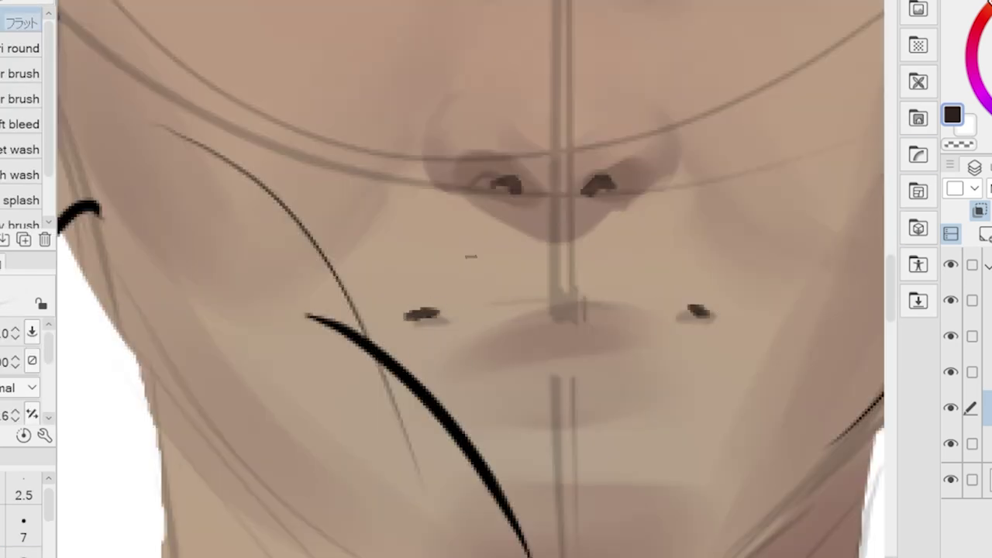
{"action": "left_click_drag", "start_coordinate": [467, 307], "coordinate": [571, 307]}
{"action": "scroll", "coordinate": [571, 307], "scroll_direction": "down", "scroll_amount": 3}
{"action": "scroll", "coordinate": [403, 325], "scroll_direction": "up", "scroll_amount": 3}
{"action": "mouse_move", "coordinate": [318, 318]}
{"action": "left_mouse_down"}
{"action": "mouse_move", "coordinate": [495, 318]}
{"action": "mouse_move", "coordinate": [397, 330]}
{"action": "left_mouse_up"}
{"action": "scroll", "coordinate": [335, 373], "scroll_direction": "down", "scroll_amount": 1}
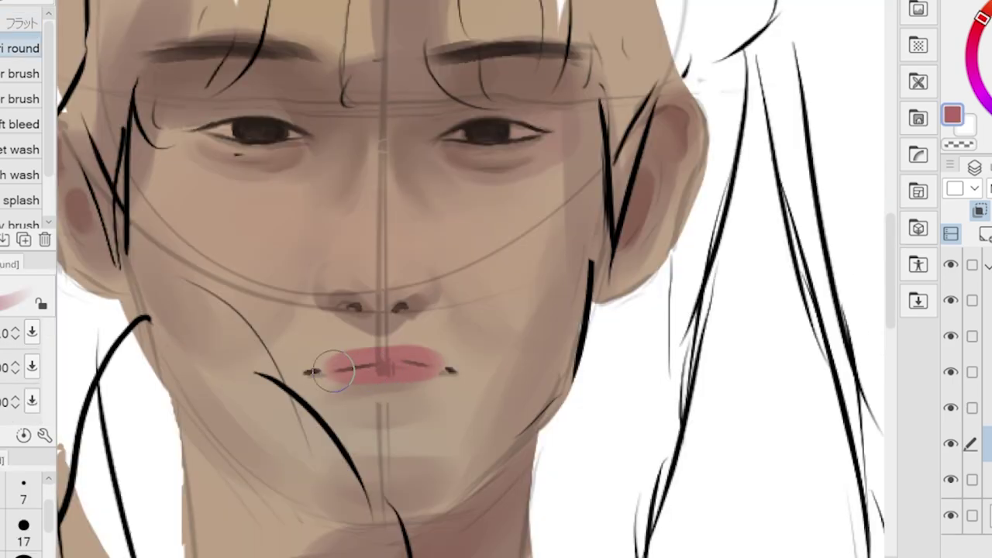
Paint the lips pinkish red and deepen the upper lip and parting line with dark red.
{"action": "scroll", "coordinate": [335, 372], "scroll_direction": "down", "scroll_amount": 2}
{"action": "scroll", "coordinate": [437, 423], "scroll_direction": "up", "scroll_amount": 2}
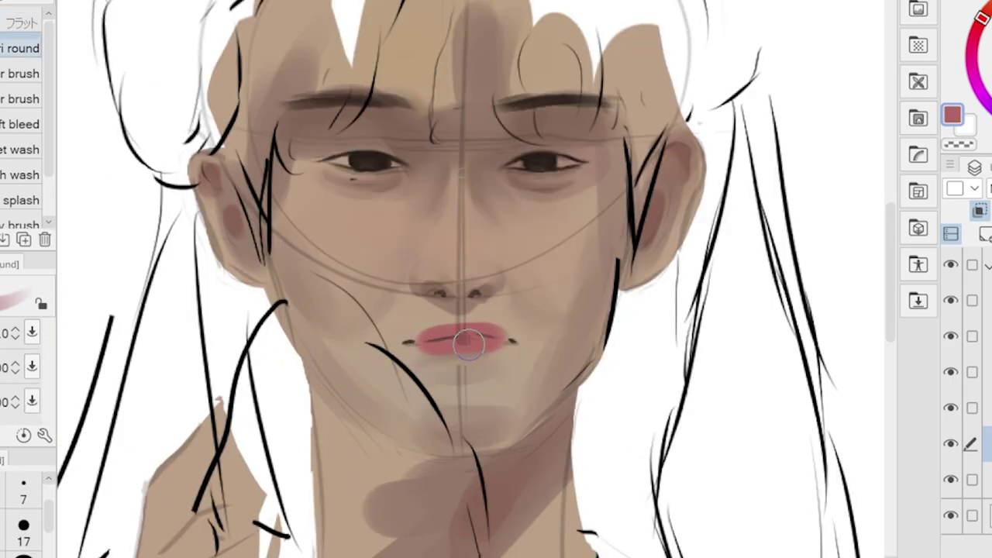
{"action": "scroll", "coordinate": [468, 343], "scroll_direction": "up", "scroll_amount": 2}
{"action": "mouse_move", "coordinate": [532, 217]}
{"action": "left_mouse_down"}
{"action": "mouse_move", "coordinate": [604, 193]}
{"action": "mouse_move", "coordinate": [731, 204]}
{"action": "left_mouse_up"}
{"action": "left_click_drag", "start_coordinate": [535, 260], "coordinate": [664, 237]}
{"action": "scroll", "coordinate": [665, 238], "scroll_direction": "up", "scroll_amount": 1}
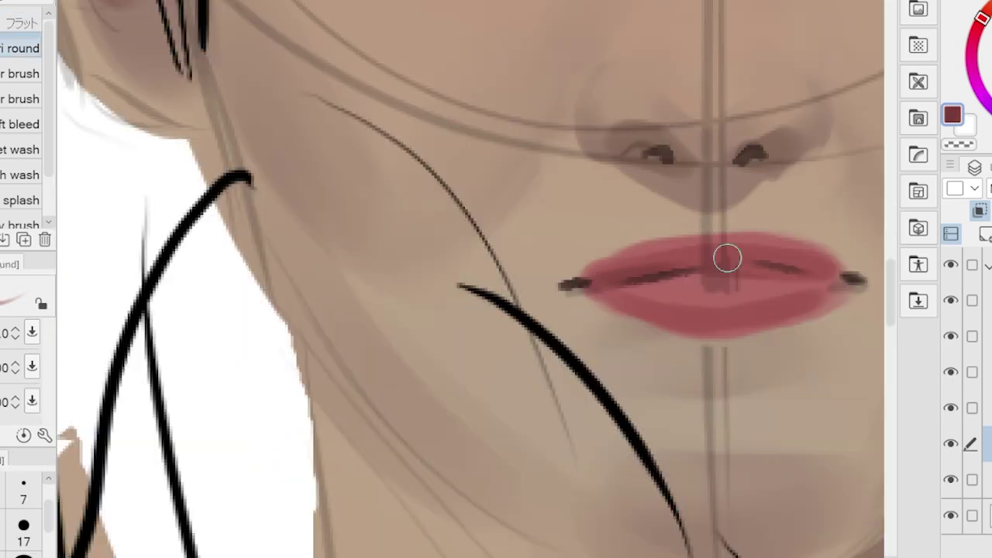
{"action": "scroll", "coordinate": [798, 287], "scroll_direction": "down", "scroll_amount": 3}
{"action": "scroll", "coordinate": [470, 279], "scroll_direction": "down", "scroll_amount": 2}
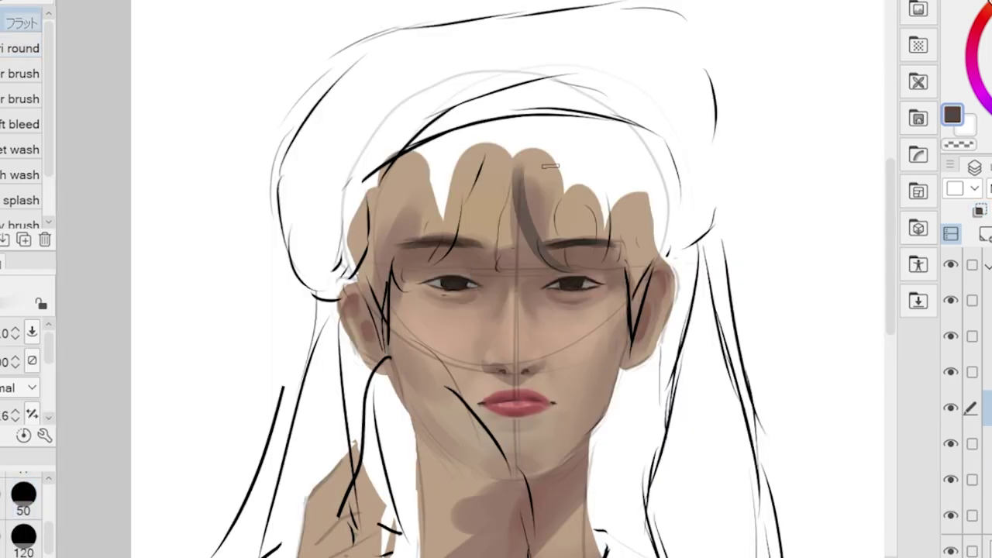
Paint the first dark grey-brown bang strands from the parting and a lock in front of the figure's right ear.
{"action": "key", "text": "ctrl+z"}
{"action": "left_click_drag", "start_coordinate": [551, 165], "coordinate": [532, 245]}
{"action": "left_click_drag", "start_coordinate": [473, 139], "coordinate": [439, 263]}
{"action": "key", "text": "ctrl+z"}
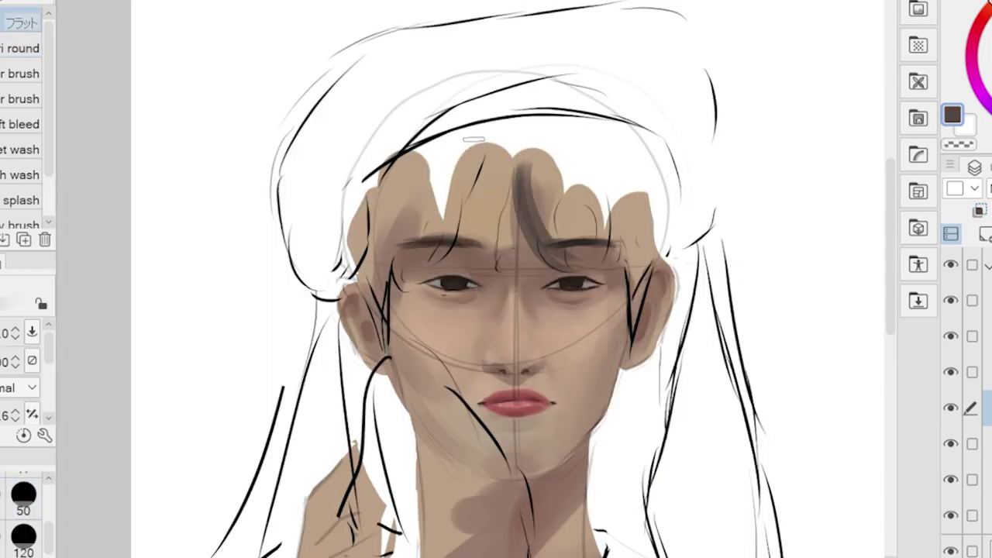
{"action": "left_click_drag", "start_coordinate": [473, 139], "coordinate": [442, 239]}
{"action": "left_click_drag", "start_coordinate": [442, 239], "coordinate": [402, 261]}
{"action": "left_click_drag", "start_coordinate": [462, 161], "coordinate": [456, 289]}
{"action": "left_click_drag", "start_coordinate": [361, 225], "coordinate": [338, 374]}
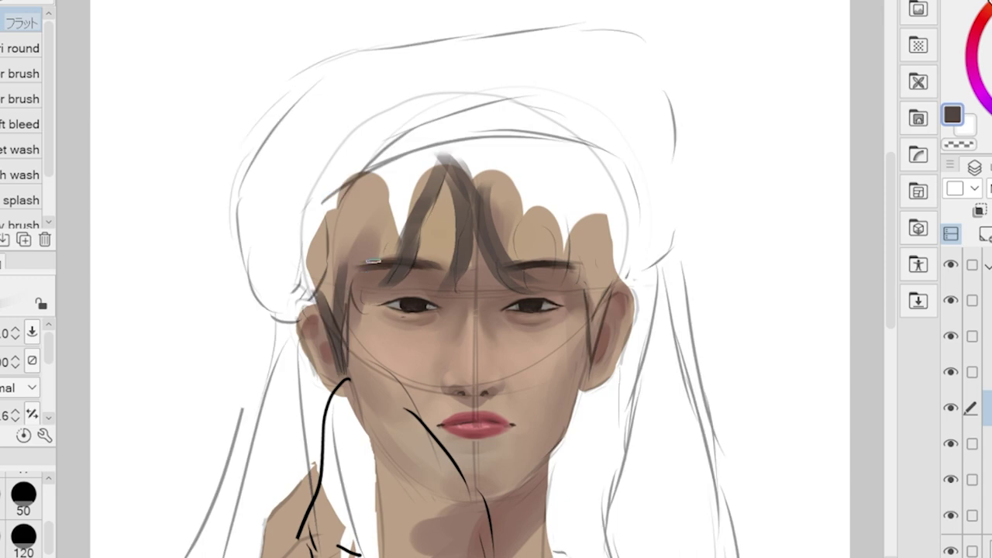
Fill the bangs on the figure's right side with overlapping dark grey-brown strokes from the parting to the temple.
{"action": "left_click_drag", "start_coordinate": [373, 261], "coordinate": [395, 238]}
{"action": "left_click_drag", "start_coordinate": [458, 136], "coordinate": [387, 228]}
{"action": "key", "text": "ctrl+z"}
{"action": "left_click_drag", "start_coordinate": [448, 153], "coordinate": [402, 230]}
{"action": "left_click_drag", "start_coordinate": [465, 130], "coordinate": [396, 219]}
{"action": "left_click_drag", "start_coordinate": [453, 135], "coordinate": [354, 258]}
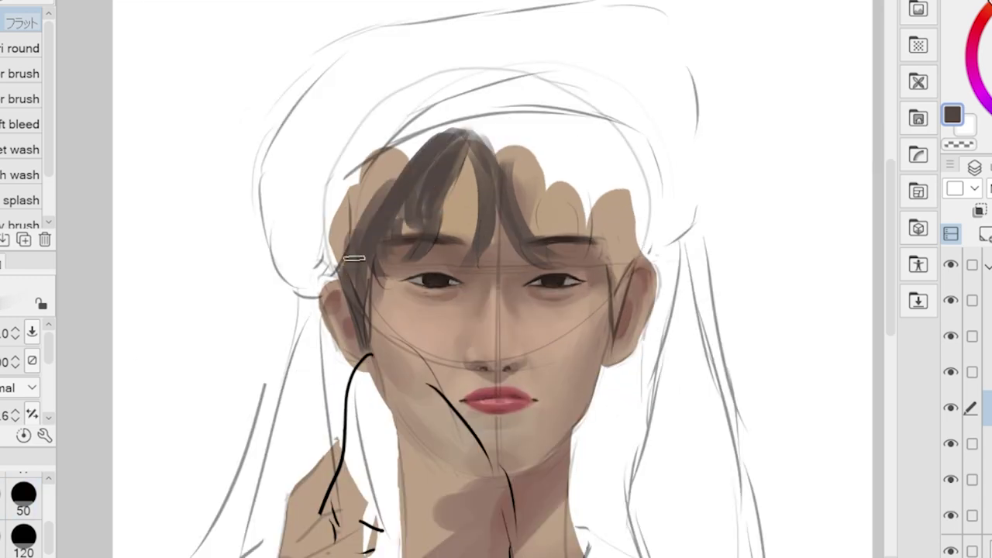
{"action": "mouse_move", "coordinate": [419, 147]}
{"action": "left_mouse_down"}
{"action": "mouse_move", "coordinate": [360, 237]}
{"action": "mouse_move", "coordinate": [392, 225]}
{"action": "mouse_move", "coordinate": [348, 205]}
{"action": "left_mouse_up"}
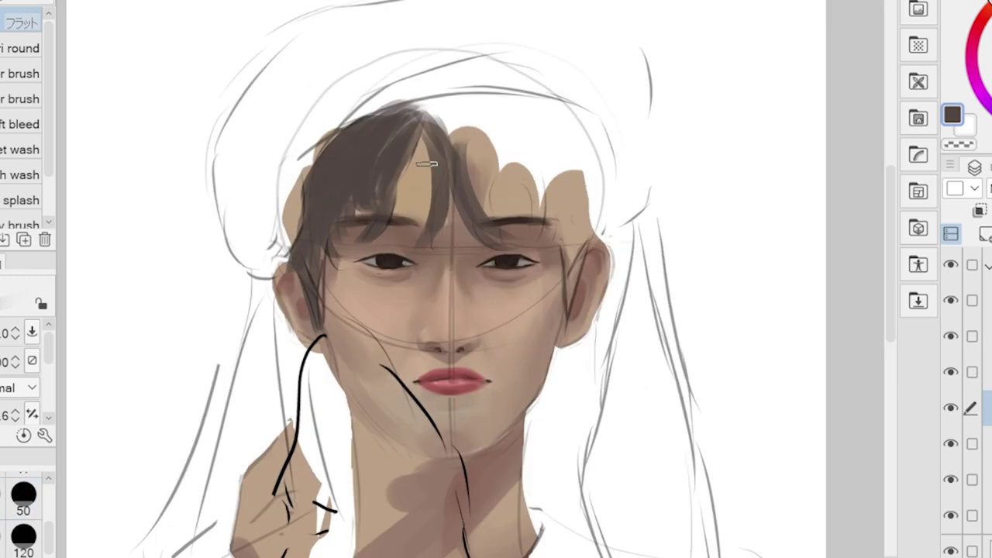
Add dark grey-brown strands over the parting and the figure's left brow, temple and sideburn.
{"action": "left_click_drag", "start_coordinate": [434, 128], "coordinate": [388, 209]}
{"action": "left_click_drag", "start_coordinate": [436, 100], "coordinate": [446, 172]}
{"action": "mouse_move", "coordinate": [463, 91]}
{"action": "left_mouse_down"}
{"action": "mouse_move", "coordinate": [434, 167]}
{"action": "mouse_move", "coordinate": [507, 169]}
{"action": "left_mouse_up"}
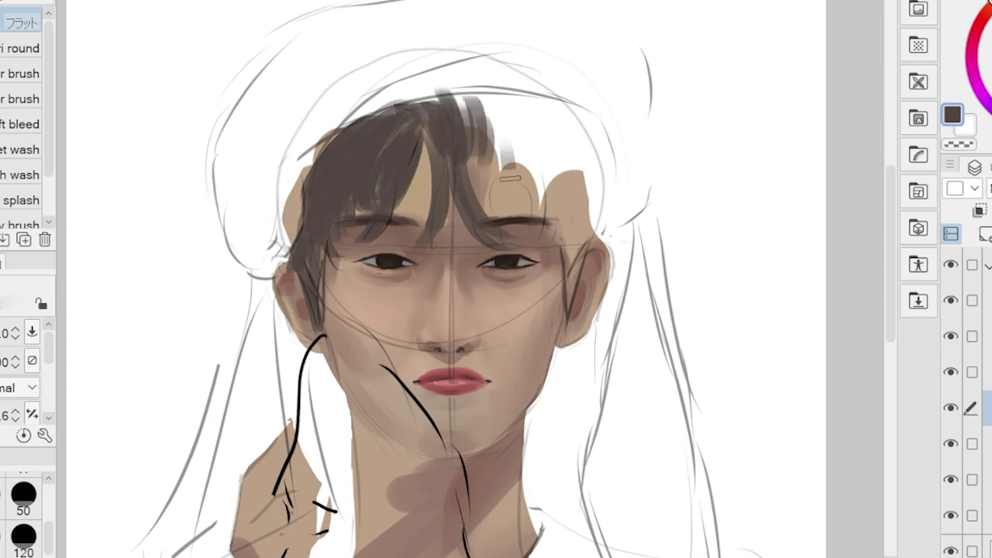
{"action": "left_click_drag", "start_coordinate": [489, 108], "coordinate": [517, 224]}
{"action": "left_click_drag", "start_coordinate": [603, 170], "coordinate": [580, 284]}
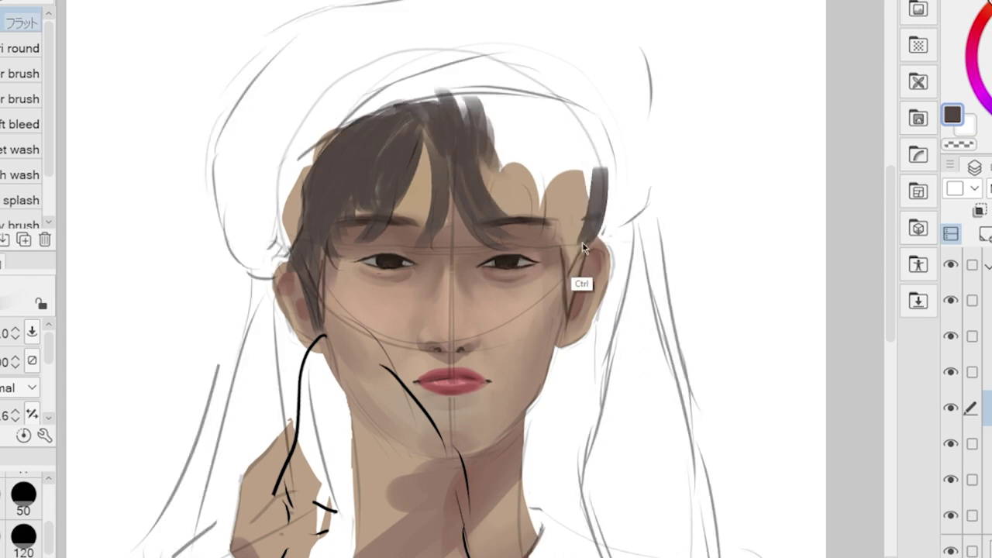
{"action": "left_click_drag", "start_coordinate": [595, 220], "coordinate": [568, 310]}
{"action": "left_click_drag", "start_coordinate": [513, 179], "coordinate": [548, 254]}
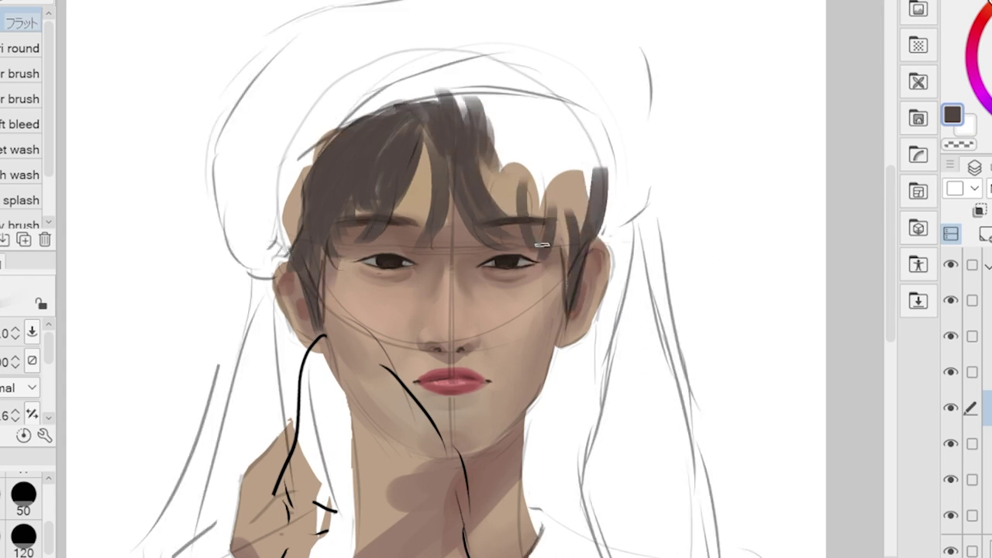
{"action": "left_click_drag", "start_coordinate": [570, 199], "coordinate": [568, 288]}
Fill the remaining gaps in the hair on the figure's left side and along the crown with dark grey-brown.
{"action": "mouse_move", "coordinate": [520, 100]}
{"action": "left_mouse_down"}
{"action": "mouse_move", "coordinate": [481, 216]}
{"action": "mouse_move", "coordinate": [439, 190]}
{"action": "left_mouse_up"}
{"action": "scroll", "coordinate": [385, 165], "scroll_direction": "down", "scroll_amount": 3}
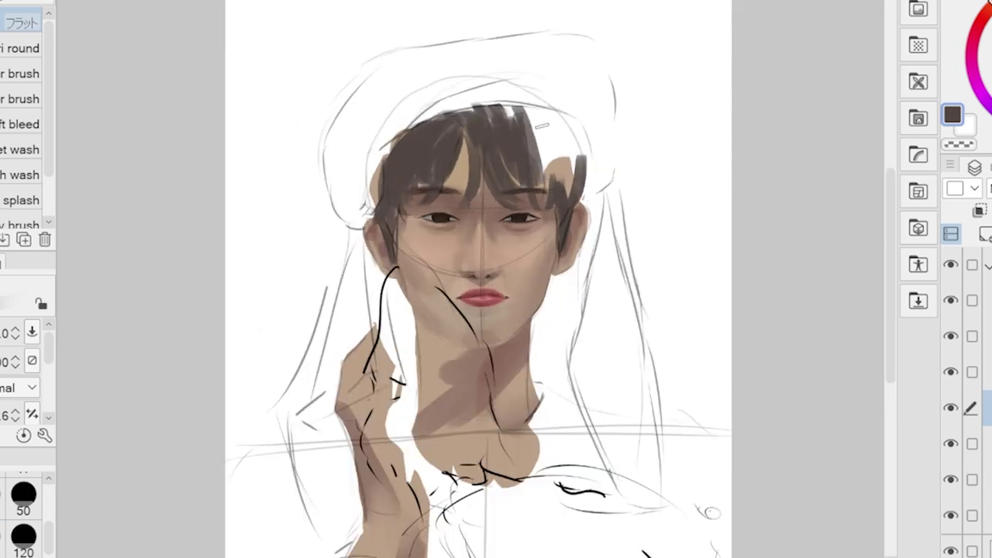
{"action": "left_click_drag", "start_coordinate": [572, 132], "coordinate": [561, 200]}
{"action": "mouse_move", "coordinate": [558, 109]}
{"action": "left_mouse_down"}
{"action": "mouse_move", "coordinate": [527, 183]}
{"action": "mouse_move", "coordinate": [543, 177]}
{"action": "left_mouse_up"}
{"action": "mouse_move", "coordinate": [558, 107]}
{"action": "left_mouse_down"}
{"action": "mouse_move", "coordinate": [535, 150]}
{"action": "mouse_move", "coordinate": [527, 218]}
{"action": "left_mouse_up"}
{"action": "scroll", "coordinate": [535, 150], "scroll_direction": "up", "scroll_amount": 2}
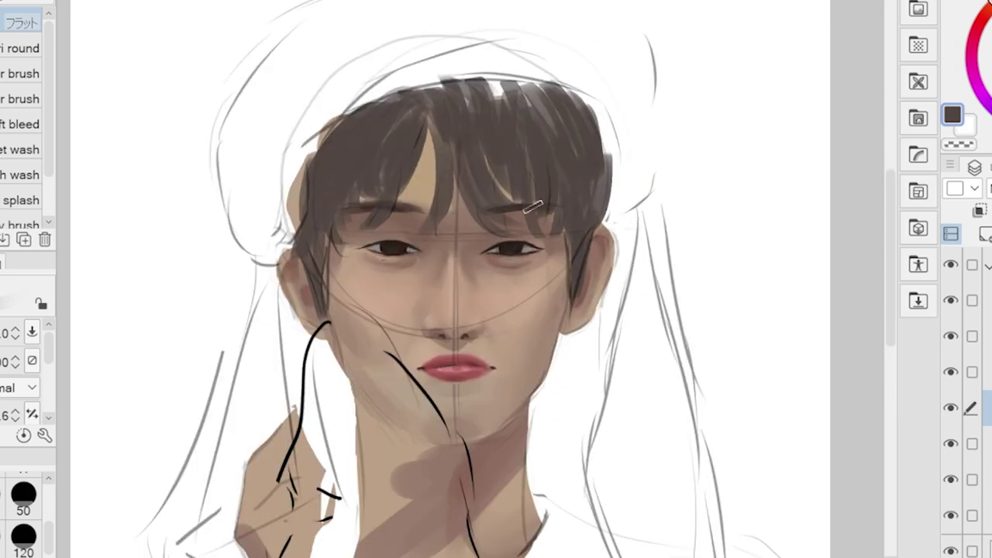
{"action": "left_click_drag", "start_coordinate": [543, 73], "coordinate": [512, 139]}
{"action": "left_click_drag", "start_coordinate": [574, 74], "coordinate": [496, 113]}
{"action": "mouse_move", "coordinate": [465, 78]}
{"action": "left_mouse_down"}
{"action": "mouse_move", "coordinate": [403, 132]}
{"action": "mouse_move", "coordinate": [454, 112]}
{"action": "left_mouse_up"}
Darken the hair at both temples and sideburns with near-black.
{"action": "scroll", "coordinate": [480, 139], "scroll_direction": "up", "scroll_amount": 1}
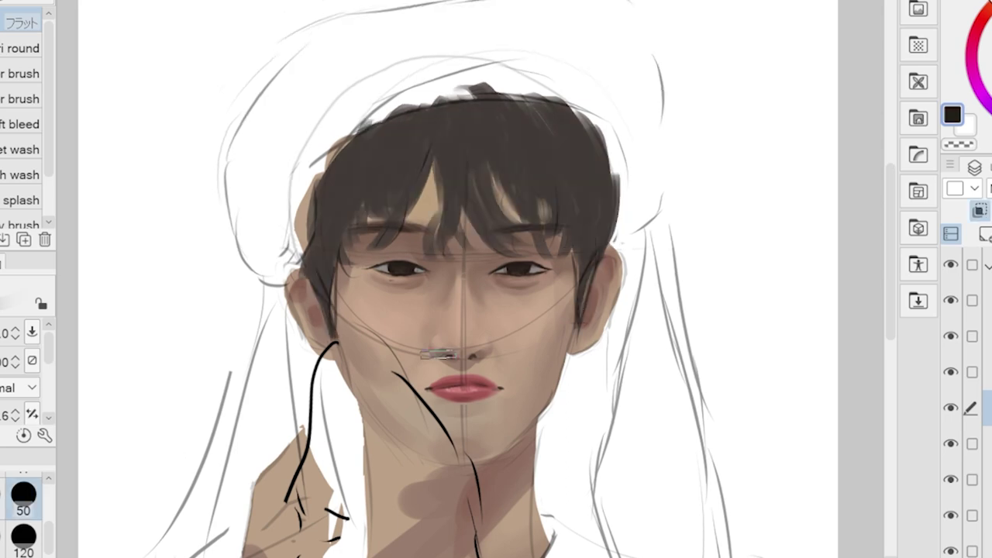
{"action": "left_click_drag", "start_coordinate": [593, 200], "coordinate": [570, 307]}
{"action": "mouse_move", "coordinate": [364, 200]}
{"action": "left_mouse_down"}
{"action": "mouse_move", "coordinate": [294, 298]}
{"action": "mouse_move", "coordinate": [325, 237]}
{"action": "left_mouse_up"}
Paint medium-brown highlight strands across the bangs and blend them into the dark hair.
{"action": "scroll", "coordinate": [430, 211], "scroll_direction": "down", "scroll_amount": 2}
{"action": "left_click", "coordinate": [411, 147], "text": "alt"}
{"action": "left_click_drag", "start_coordinate": [404, 116], "coordinate": [392, 163]}
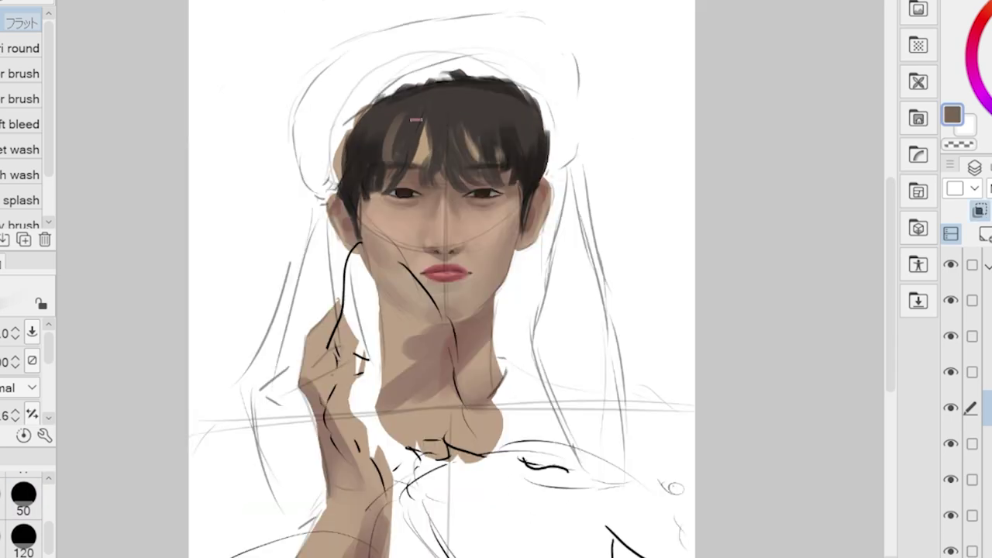
{"action": "left_click_drag", "start_coordinate": [451, 100], "coordinate": [446, 155]}
{"action": "left_click_drag", "start_coordinate": [508, 121], "coordinate": [500, 171]}
{"action": "left_click_drag", "start_coordinate": [536, 101], "coordinate": [527, 143]}
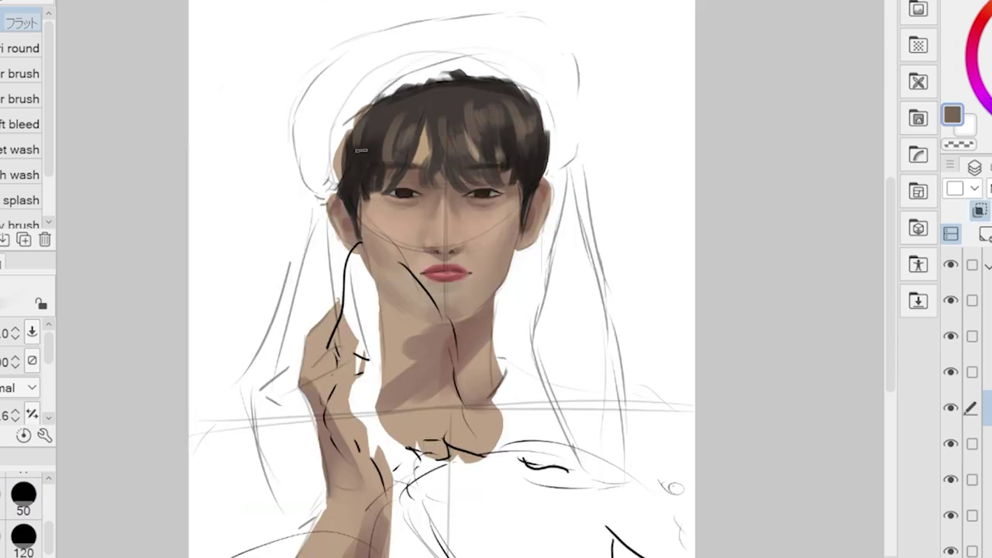
{"action": "key", "text": "j"}
{"action": "key", "text": "b"}
Add lighter beige highlights to the bangs on both sides of the parting.
{"action": "scroll", "coordinate": [610, 106], "scroll_direction": "up", "scroll_amount": 2}
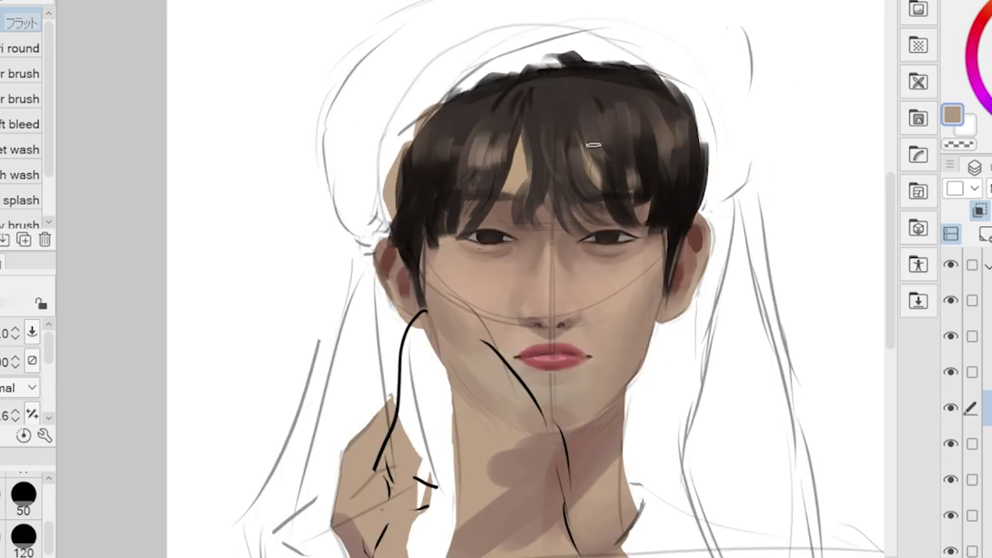
{"action": "left_click_drag", "start_coordinate": [593, 147], "coordinate": [597, 194]}
{"action": "scroll", "coordinate": [597, 194], "scroll_direction": "down", "scroll_amount": 2}
{"action": "scroll", "coordinate": [597, 194], "scroll_direction": "up", "scroll_amount": 2}
{"action": "mouse_move", "coordinate": [656, 105]}
{"action": "left_mouse_down"}
{"action": "mouse_move", "coordinate": [659, 155]}
{"action": "mouse_move", "coordinate": [663, 148]}
{"action": "left_mouse_up"}
{"action": "scroll", "coordinate": [662, 148], "scroll_direction": "down", "scroll_amount": 2}
{"action": "scroll", "coordinate": [582, 93], "scroll_direction": "up", "scroll_amount": 2}
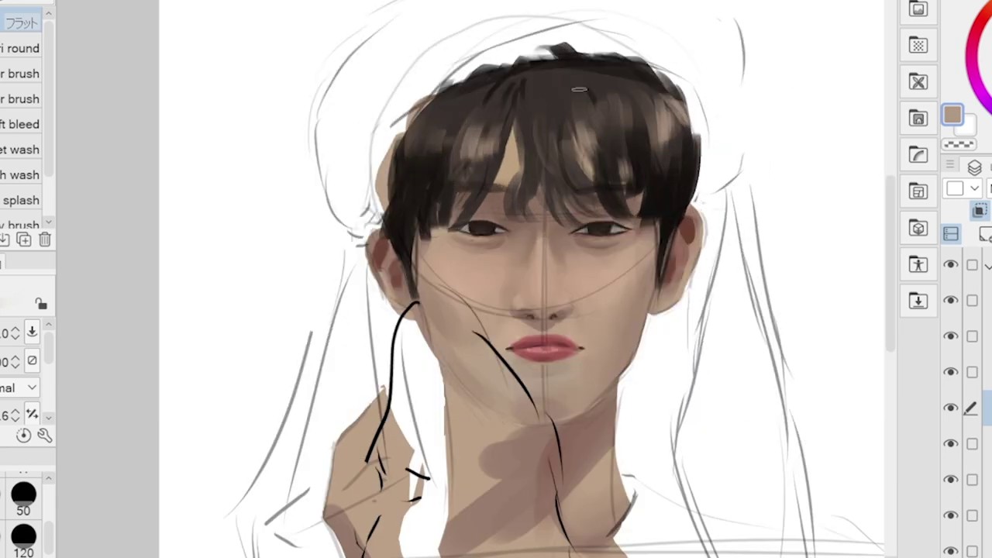
{"action": "left_click_drag", "start_coordinate": [537, 116], "coordinate": [539, 165]}
Select the beret's outline above the hair, fill it with light warm grey, and clear the selection.
{"action": "scroll", "coordinate": [580, 90], "scroll_direction": "down", "scroll_amount": 2}
{"action": "key", "text": "m"}
{"action": "key", "text": "p"}
{"action": "mouse_move", "coordinate": [496, 190]}
{"action": "left_mouse_down"}
{"action": "mouse_move", "coordinate": [744, 155]}
{"action": "mouse_move", "coordinate": [742, 55]}
{"action": "left_mouse_up"}
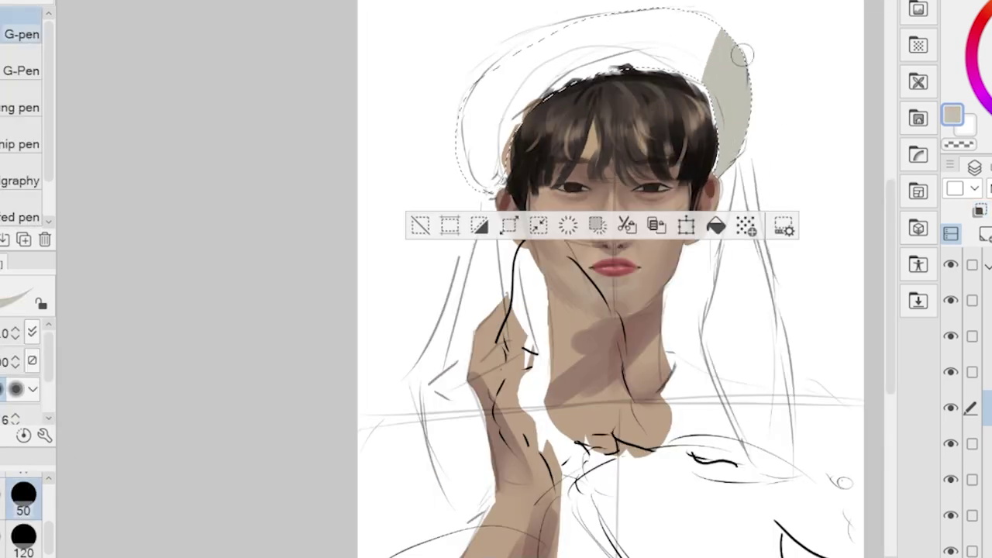
{"action": "left_click_drag", "start_coordinate": [480, 155], "coordinate": [698, 31]}
{"action": "key", "text": "ctrl+d"}
Paint the hanging ribbons beside the figure's right ear in light grey.
{"action": "key", "text": "b"}
{"action": "scroll", "coordinate": [543, 232], "scroll_direction": "up", "scroll_amount": 3}
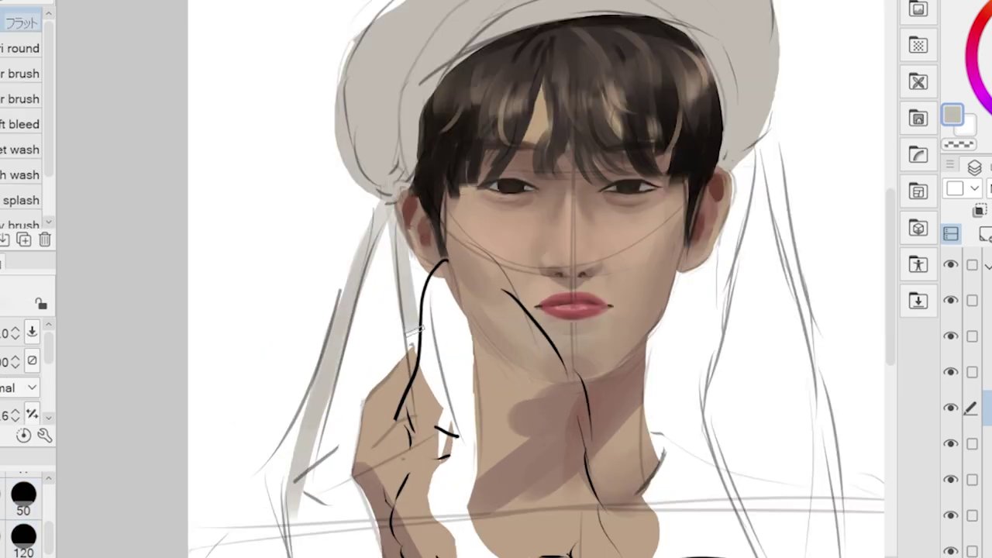
{"action": "left_click_drag", "start_coordinate": [419, 233], "coordinate": [407, 403]}
{"action": "mouse_move", "coordinate": [427, 341]}
{"action": "left_mouse_down"}
{"action": "mouse_move", "coordinate": [419, 256]}
{"action": "mouse_move", "coordinate": [423, 380]}
{"action": "left_mouse_up"}
Paint an orange-tan inner band along the beret's opening above the hair.
{"action": "scroll", "coordinate": [542, 233], "scroll_direction": "up", "scroll_amount": 3}
{"action": "left_click_drag", "start_coordinate": [547, 139], "coordinate": [632, 159]}
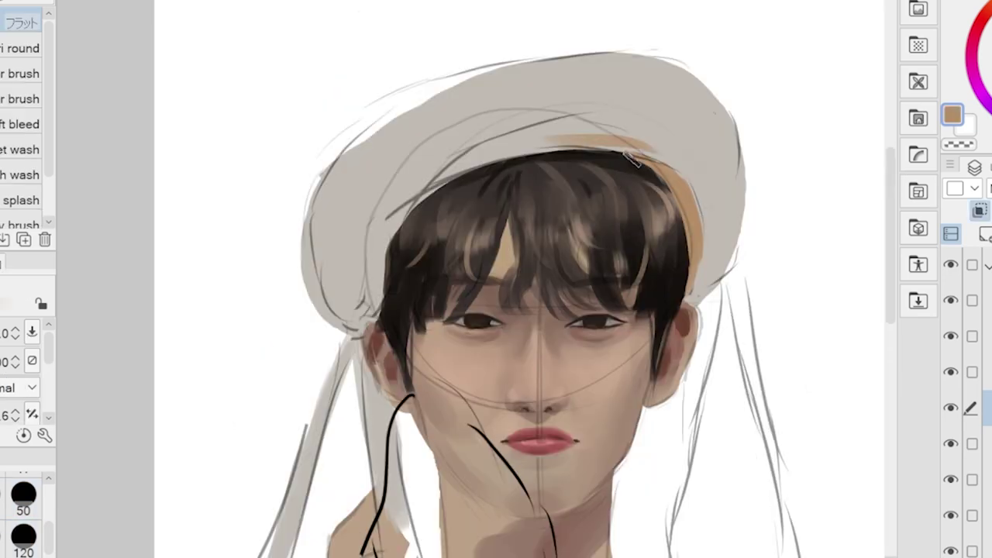
{"action": "left_click_drag", "start_coordinate": [473, 160], "coordinate": [637, 135]}
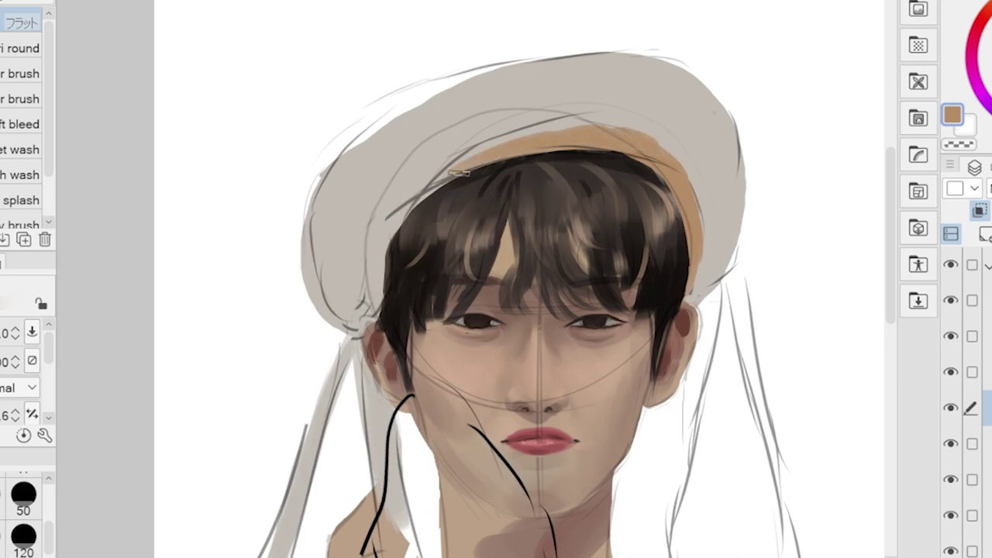
Shade the beret's folds and sides with a darker grey and blend the shading softly.
{"action": "scroll", "coordinate": [671, 231], "scroll_direction": "down", "scroll_amount": 1}
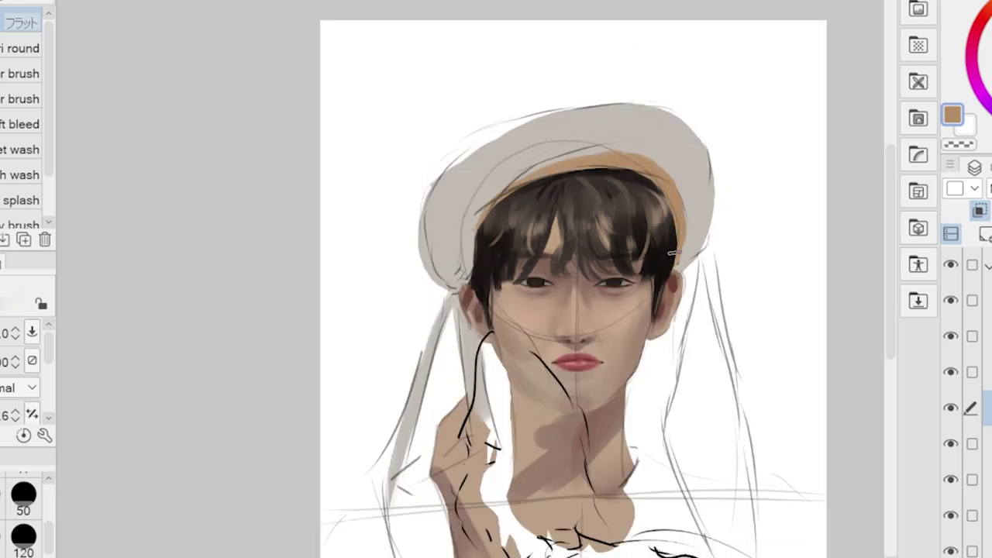
{"action": "left_click", "coordinate": [673, 251], "text": "alt"}
{"action": "scroll", "coordinate": [673, 251], "scroll_direction": "up", "scroll_amount": 1}
{"action": "scroll", "coordinate": [698, 310], "scroll_direction": "down", "scroll_amount": 1}
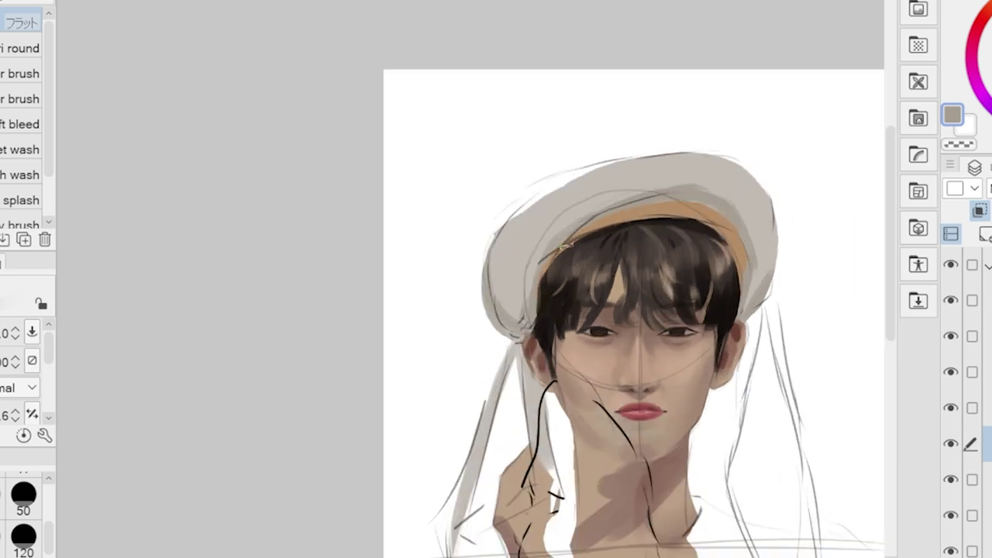
{"action": "left_click_drag", "start_coordinate": [565, 245], "coordinate": [531, 214]}
{"action": "key", "text": "bracketleft"}
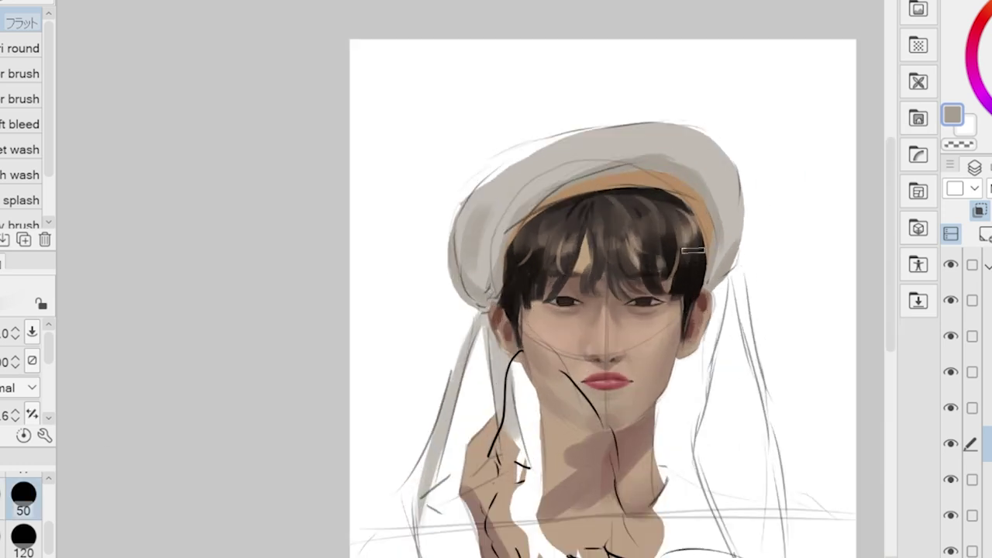
{"action": "key", "text": "j"}
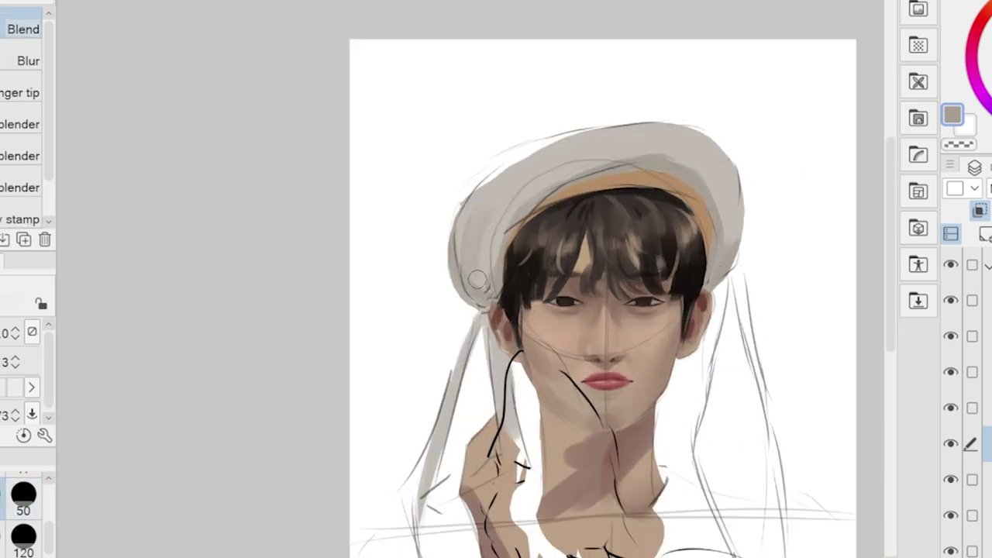
{"action": "left_click_drag", "start_coordinate": [647, 146], "coordinate": [656, 116]}
Refine the beret's shading around the tan band using a light grey sampled from the beret.
{"action": "key", "text": "b"}
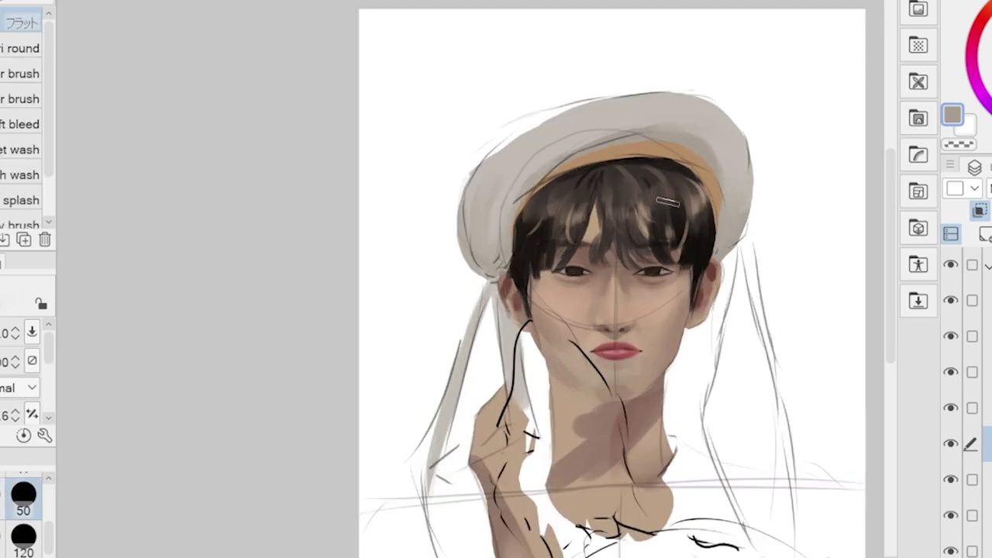
{"action": "scroll", "coordinate": [668, 202], "scroll_direction": "up", "scroll_amount": 2}
{"action": "left_click", "coordinate": [471, 274], "text": "alt"}
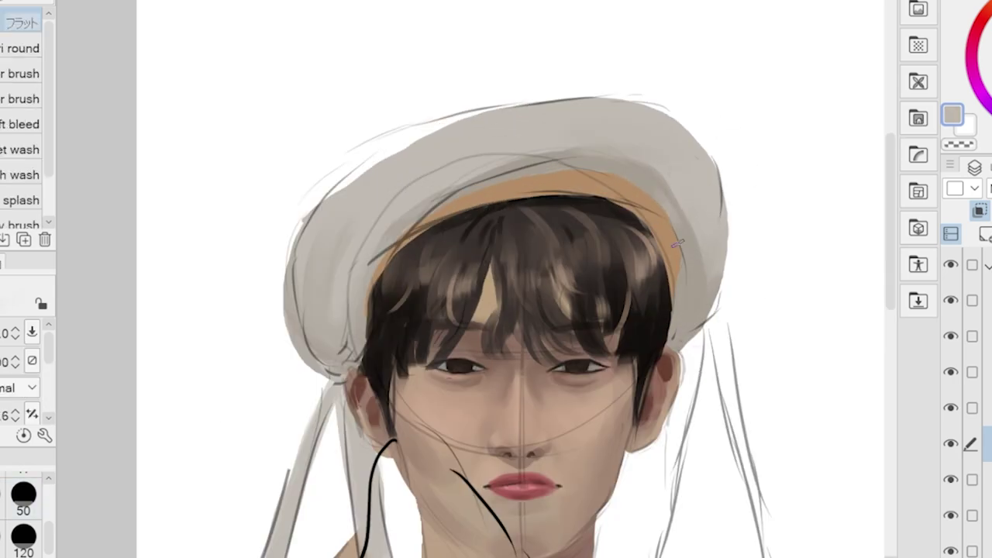
{"action": "scroll", "coordinate": [678, 243], "scroll_direction": "down", "scroll_amount": 2}
{"action": "scroll", "coordinate": [611, 128], "scroll_direction": "up", "scroll_amount": 4}
Adjust the hue, saturation and luminosity of the beret's shading layer.
{"action": "scroll", "coordinate": [695, 260], "scroll_direction": "down", "scroll_amount": 3}
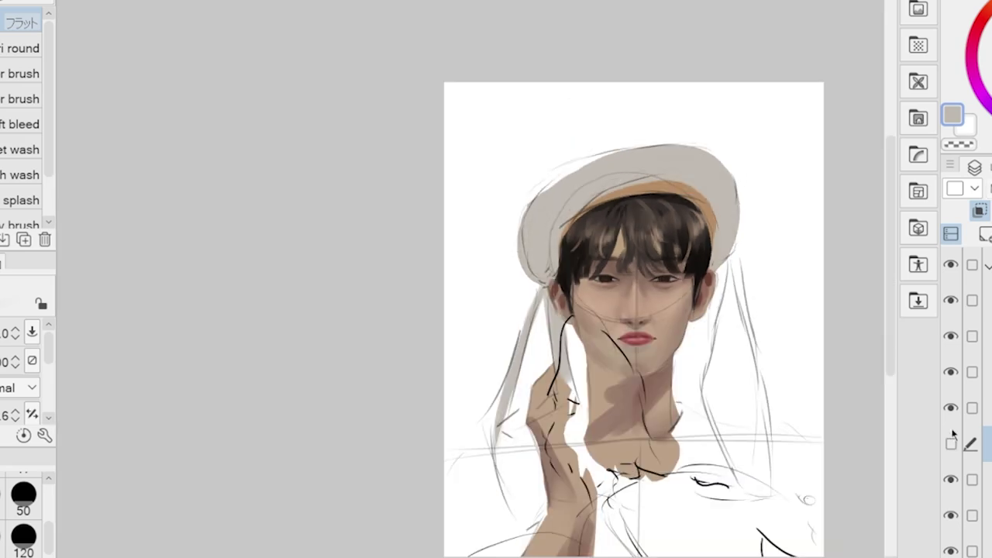
{"action": "left_click", "coordinate": [256, 350]}
{"action": "left_click_drag", "start_coordinate": [837, 48], "coordinate": [798, 48]}
{"action": "key", "text": "Return"}
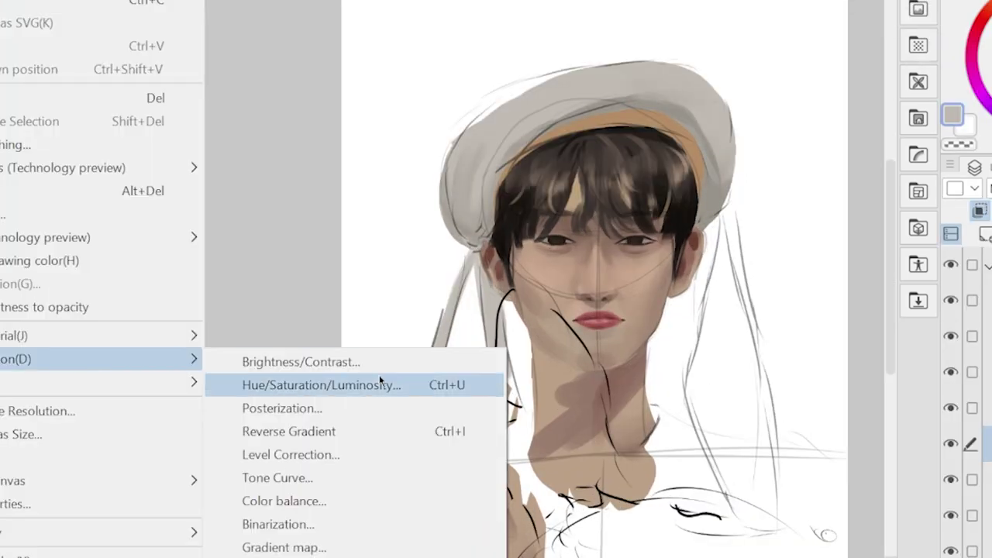
{"action": "left_click", "coordinate": [387, 381]}
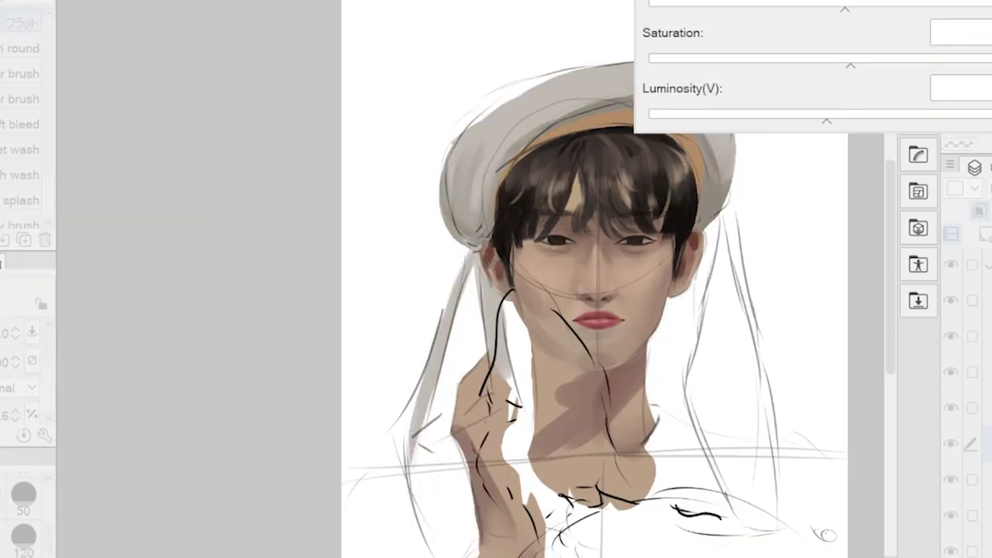
{"action": "key", "text": "Return"}
Soften the grey shadow above the beret's tan band using transparent colour.
{"action": "scroll", "coordinate": [481, 280], "scroll_direction": "down", "scroll_amount": 1}
{"action": "scroll", "coordinate": [436, 200], "scroll_direction": "up", "scroll_amount": 4}
{"action": "key", "text": "e"}
{"action": "key", "text": "b"}
{"action": "key", "text": "c"}
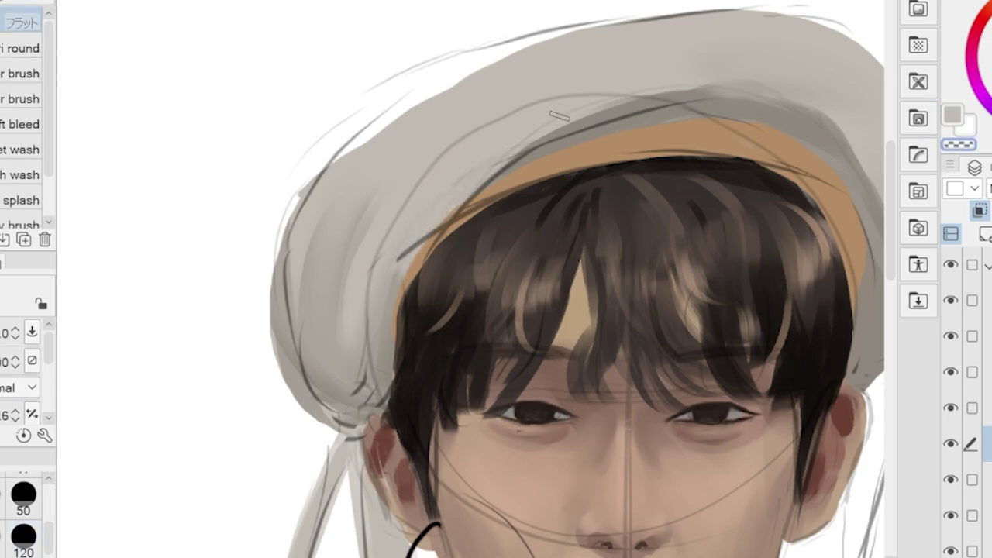
{"action": "scroll", "coordinate": [604, 98], "scroll_direction": "down", "scroll_amount": 5}
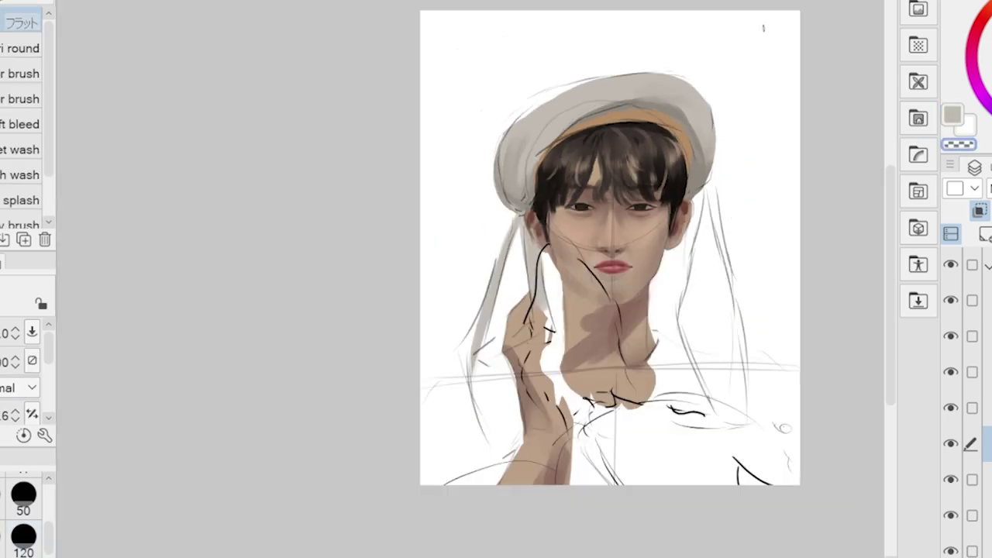
Shift the hue and raise the saturation of the beret's inner band for a stronger orange, lowering its luminosity slightly.
{"action": "scroll", "coordinate": [763, 28], "scroll_direction": "up", "scroll_amount": 3}
{"action": "scroll", "coordinate": [764, 28], "scroll_direction": "down", "scroll_amount": 2}
{"action": "scroll", "coordinate": [764, 28], "scroll_direction": "up", "scroll_amount": 2}
{"action": "key", "text": "ctrl+u"}
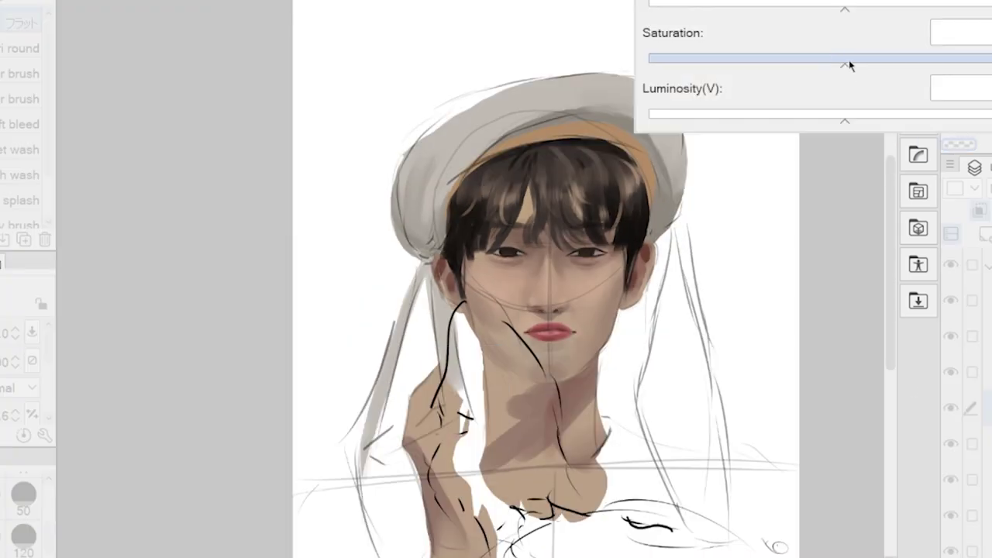
{"action": "left_click_drag", "start_coordinate": [850, 66], "coordinate": [879, 66]}
{"action": "left_click_drag", "start_coordinate": [846, 8], "coordinate": [842, 5]}
{"action": "left_click_drag", "start_coordinate": [845, 116], "coordinate": [834, 114]}
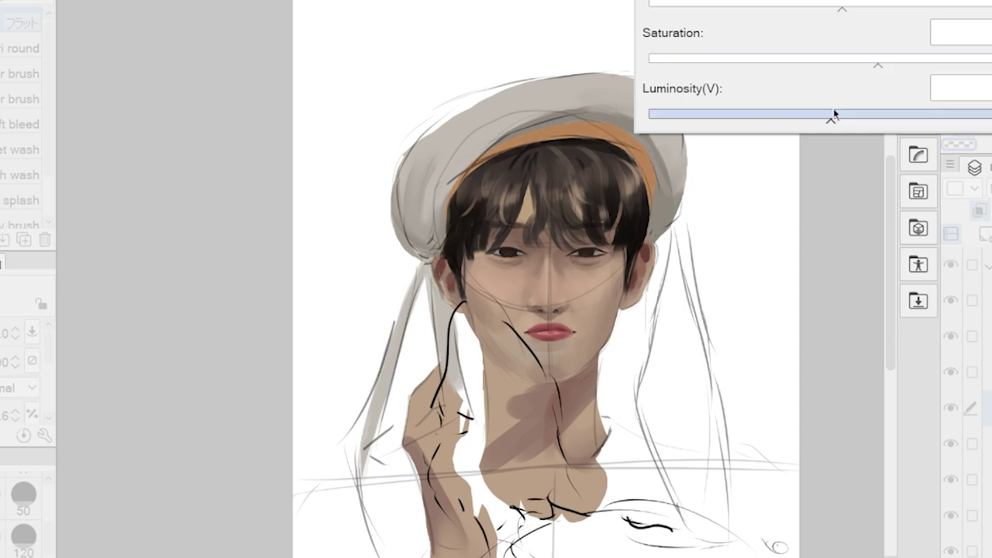
{"action": "scroll", "coordinate": [887, 62], "scroll_direction": "down", "scroll_amount": 2}
{"action": "key", "text": "Return"}
Adjust the hue, saturation and luminosity of the grey beret and its ribbons to a warm beige.
{"action": "scroll", "coordinate": [651, 461], "scroll_direction": "up", "scroll_amount": 2}
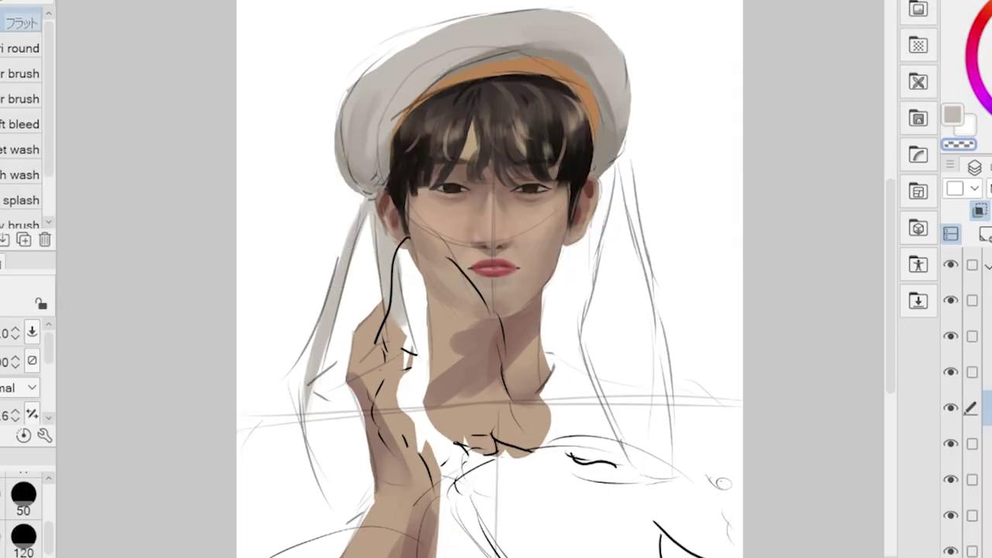
{"action": "key", "text": "ctrl+u"}
{"action": "left_click_drag", "start_coordinate": [842, 5], "coordinate": [830, 5]}
{"action": "left_click_drag", "start_coordinate": [845, 116], "coordinate": [831, 122]}
{"action": "left_click_drag", "start_coordinate": [888, 67], "coordinate": [886, 71]}
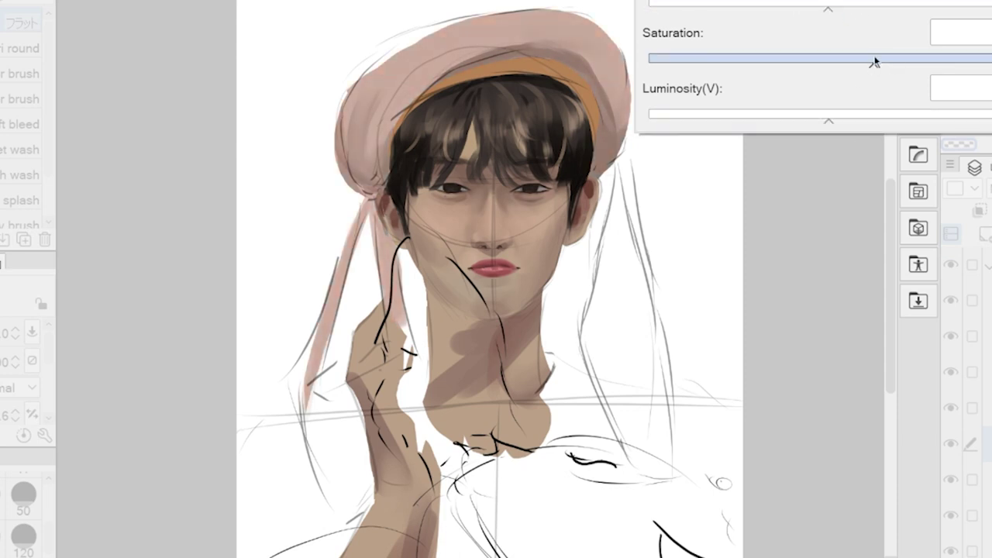
{"action": "left_click_drag", "start_coordinate": [828, 6], "coordinate": [837, 7]}
{"action": "left_click", "coordinate": [886, 62]}
{"action": "left_click", "coordinate": [844, 10]}
{"action": "left_click", "coordinate": [889, 63]}
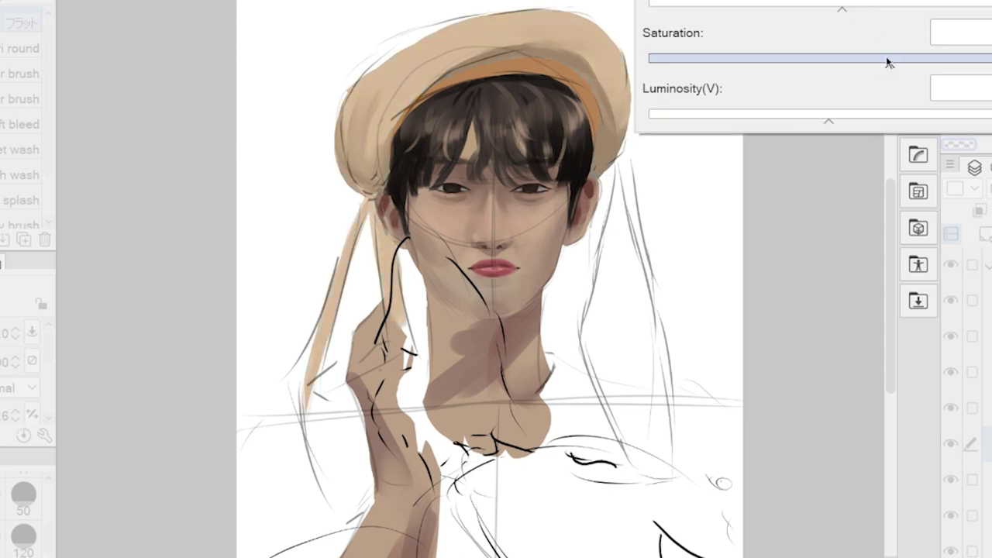
{"action": "key", "text": "Return"}
Apply a Brightness/Contrast tonal correction to the beret layer.
{"action": "key", "text": "alt+e"}
{"action": "mouse_move", "coordinate": [155, 357]}
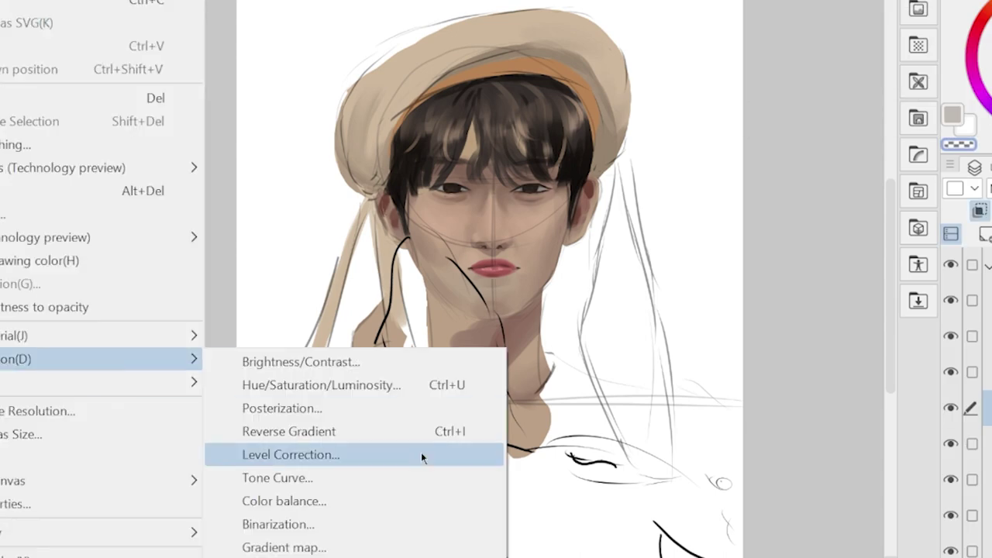
{"action": "left_click", "coordinate": [454, 363]}
{"action": "left_click_drag", "start_coordinate": [851, 6], "coordinate": [824, 2]}
Paint the inner panel of the ribbon beside the raised hand flat light orange with the G-pen.
{"action": "left_click_drag", "start_coordinate": [429, 292], "coordinate": [428, 416]}
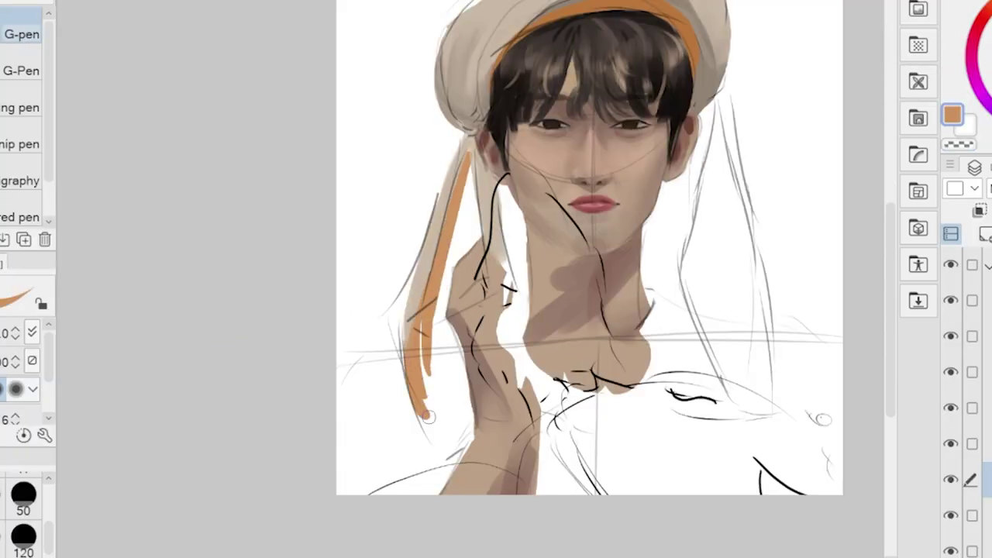
{"action": "mouse_move", "coordinate": [462, 259]}
{"action": "left_mouse_down"}
{"action": "mouse_move", "coordinate": [470, 167]}
{"action": "mouse_move", "coordinate": [439, 341]}
{"action": "left_mouse_up"}
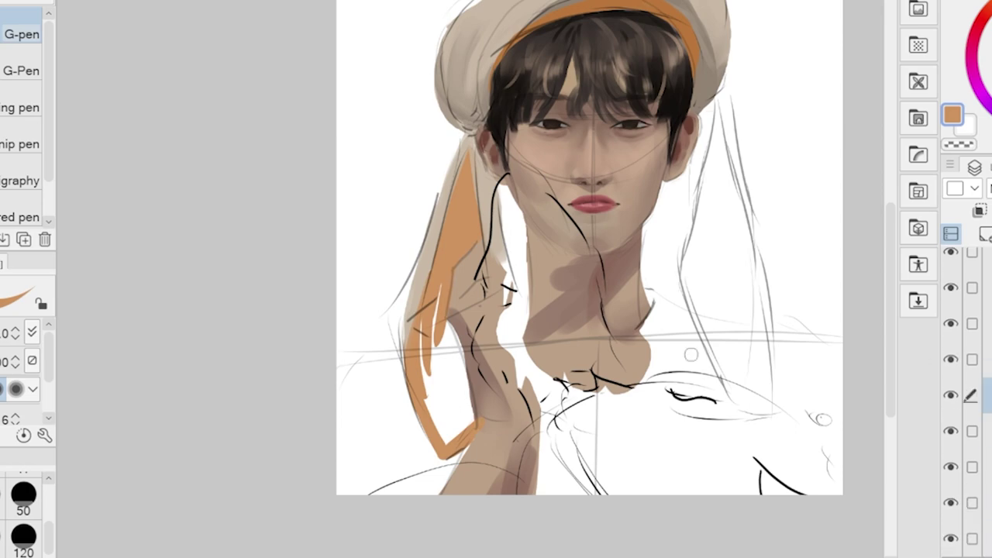
{"action": "scroll", "coordinate": [458, 392], "scroll_direction": "up", "scroll_amount": 2}
{"action": "mouse_move", "coordinate": [433, 285]}
{"action": "left_mouse_down"}
{"action": "mouse_move", "coordinate": [415, 241]}
{"action": "mouse_move", "coordinate": [464, 394]}
{"action": "mouse_move", "coordinate": [490, 316]}
{"action": "mouse_move", "coordinate": [485, 469]}
{"action": "left_mouse_up"}
{"action": "scroll", "coordinate": [465, 399], "scroll_direction": "down", "scroll_amount": 2}
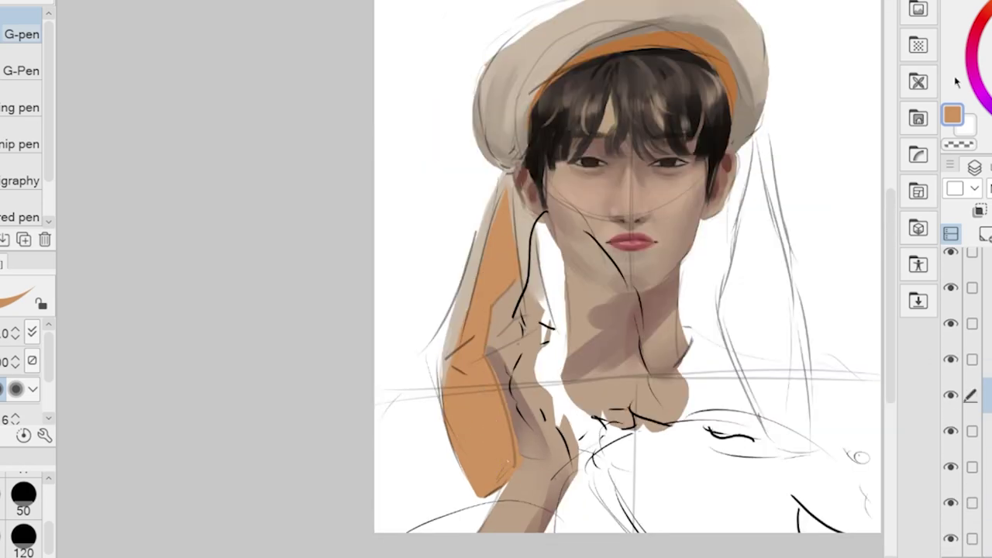
Paint the upper part of the opposite ribbon beside the ear with beige sampled from the beret.
{"action": "scroll", "coordinate": [728, 128], "scroll_direction": "up", "scroll_amount": 2}
{"action": "left_click", "coordinate": [729, 128], "text": "alt"}
{"action": "scroll", "coordinate": [740, 62], "scroll_direction": "up", "scroll_amount": 9}
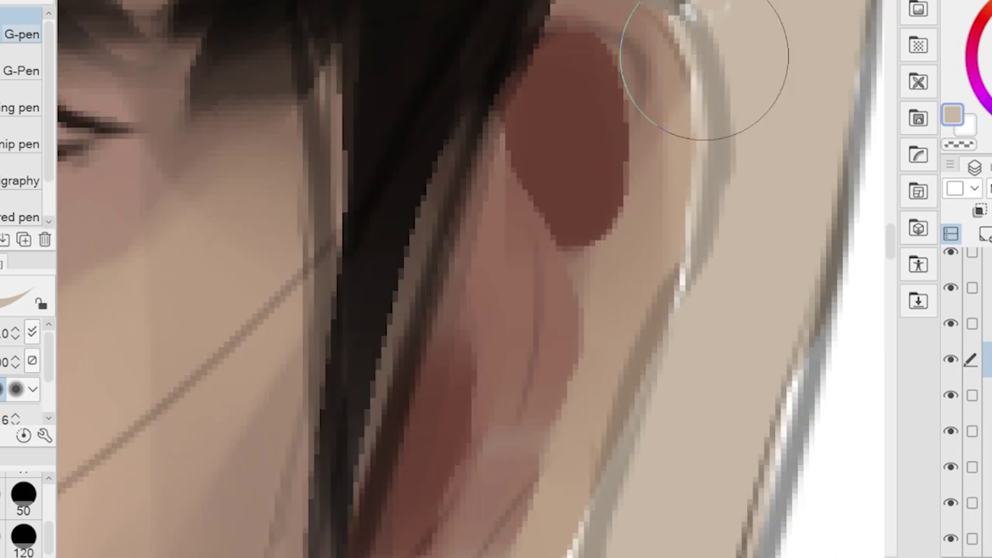
{"action": "scroll", "coordinate": [810, 49], "scroll_direction": "down", "scroll_amount": 7}
{"action": "scroll", "coordinate": [810, 49], "scroll_direction": "down", "scroll_amount": 3}
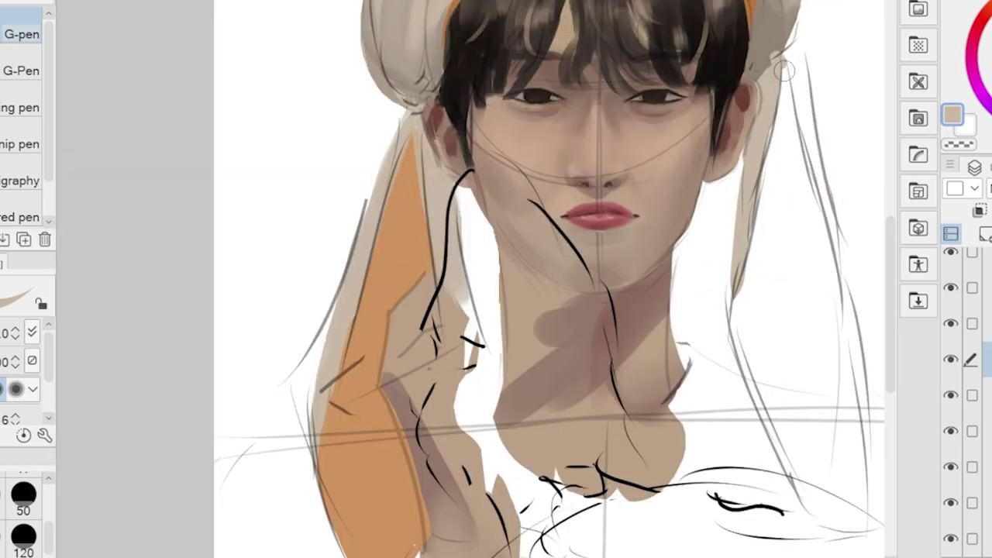
Fill the inner panel of the opposite ribbon with orange sampled from the painted ribbon.
{"action": "scroll", "coordinate": [818, 188], "scroll_direction": "down", "scroll_amount": 3}
{"action": "left_click", "coordinate": [411, 364], "text": "alt"}
{"action": "left_click_drag", "start_coordinate": [709, 193], "coordinate": [721, 341]}
{"action": "mouse_move", "coordinate": [663, 293]}
{"action": "left_mouse_down"}
{"action": "mouse_move", "coordinate": [673, 372]}
{"action": "mouse_move", "coordinate": [701, 417]}
{"action": "mouse_move", "coordinate": [736, 408]}
{"action": "left_mouse_up"}
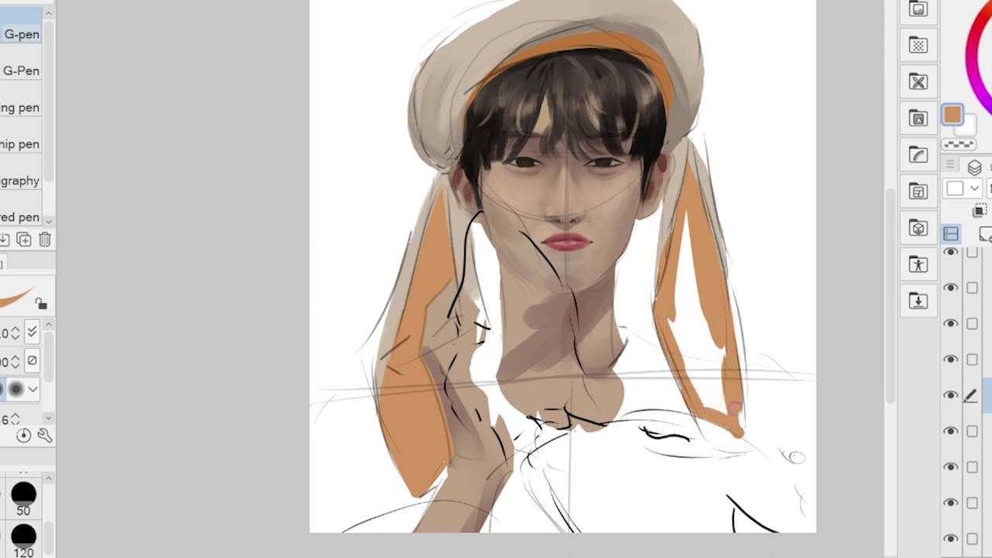
{"action": "mouse_move", "coordinate": [714, 245]}
{"action": "left_mouse_down"}
{"action": "mouse_move", "coordinate": [683, 341]}
{"action": "mouse_move", "coordinate": [721, 438]}
{"action": "left_mouse_up"}
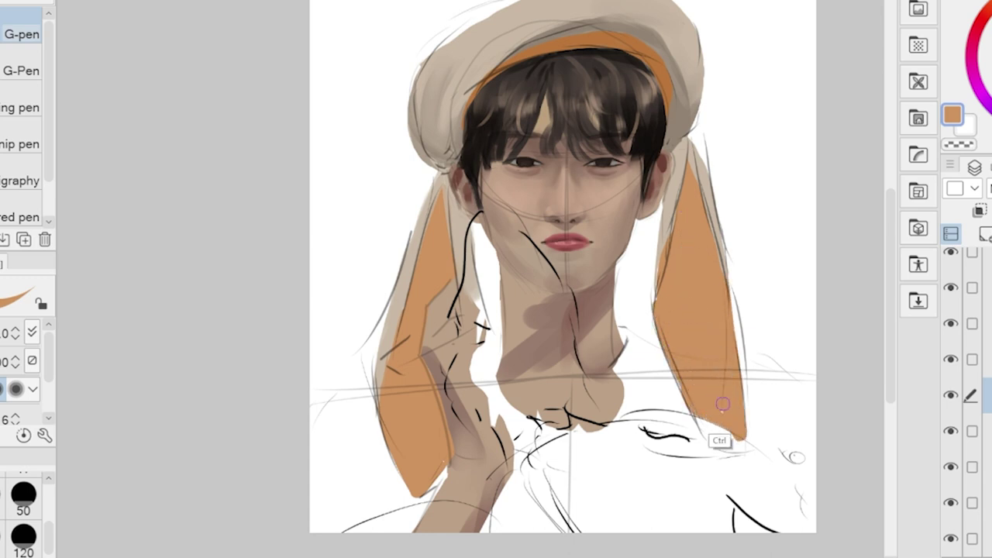
Shade the orange panels of both ribbons with a darker brown using the flat brush.
{"action": "scroll", "coordinate": [721, 438], "scroll_direction": "down", "scroll_amount": 2}
{"action": "key", "text": "b"}
{"action": "left_click", "coordinate": [405, 334], "text": "alt"}
{"action": "scroll", "coordinate": [405, 333], "scroll_direction": "up", "scroll_amount": 2}
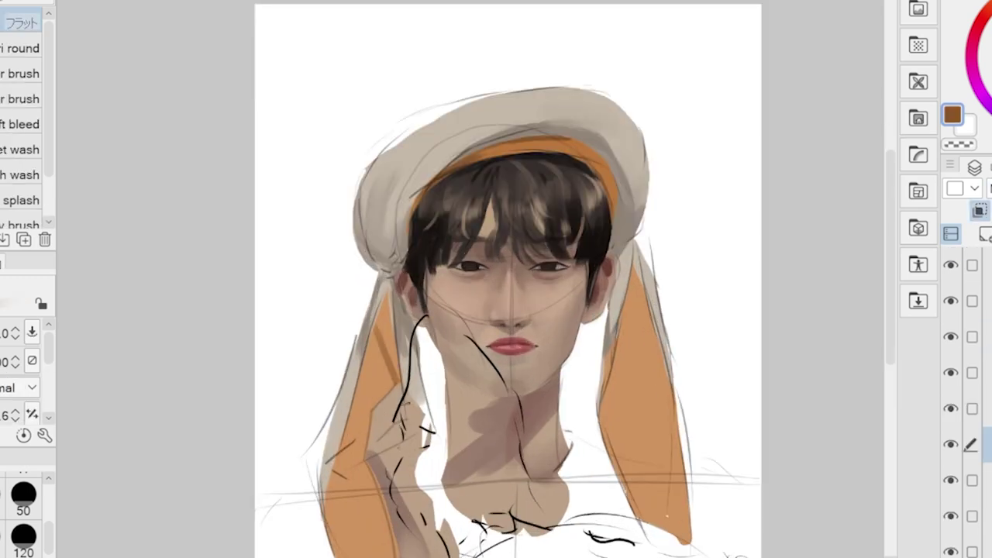
{"action": "left_click_drag", "start_coordinate": [385, 348], "coordinate": [356, 346]}
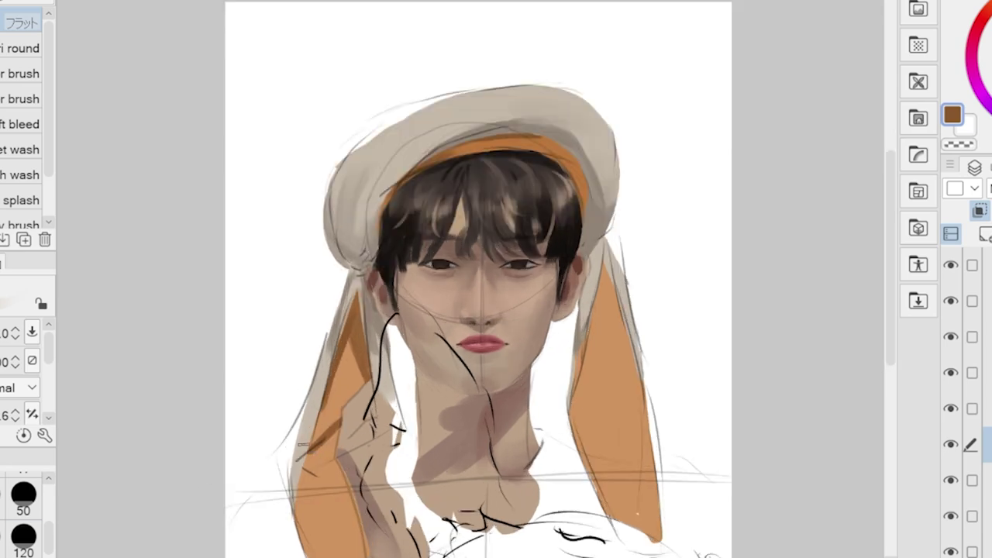
{"action": "scroll", "coordinate": [372, 398], "scroll_direction": "down", "scroll_amount": 2}
{"action": "scroll", "coordinate": [506, 426], "scroll_direction": "up", "scroll_amount": 2}
{"action": "mouse_move", "coordinate": [560, 260]}
{"action": "left_mouse_down"}
{"action": "mouse_move", "coordinate": [583, 361]}
{"action": "mouse_move", "coordinate": [558, 253]}
{"action": "left_mouse_up"}
Outline the fox from its ear at the cheek along the hand and across its head in reddish orange with the G-pen.
{"action": "mouse_move", "coordinate": [479, 177]}
{"action": "left_mouse_down"}
{"action": "mouse_move", "coordinate": [451, 283]}
{"action": "mouse_move", "coordinate": [472, 391]}
{"action": "left_mouse_up"}
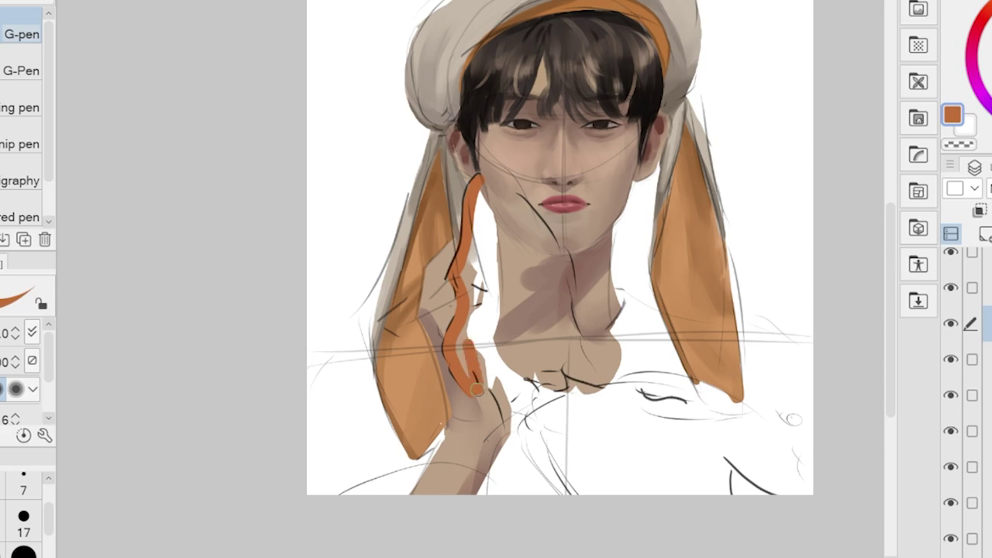
{"action": "left_click_drag", "start_coordinate": [487, 350], "coordinate": [504, 451]}
{"action": "left_click_drag", "start_coordinate": [505, 430], "coordinate": [527, 393]}
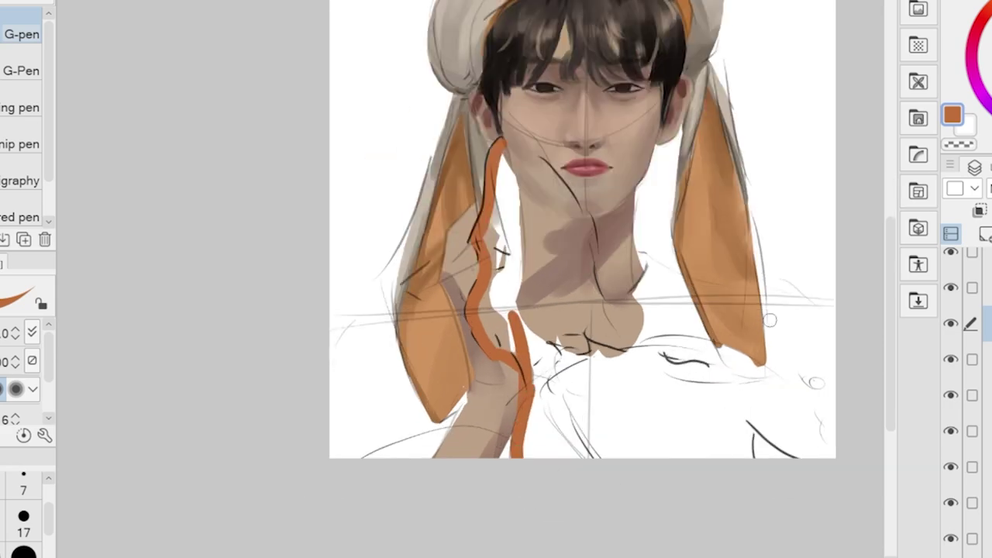
{"action": "scroll", "coordinate": [770, 320], "scroll_direction": "up", "scroll_amount": 2}
{"action": "mouse_move", "coordinate": [438, 118]}
{"action": "left_mouse_down"}
{"action": "mouse_move", "coordinate": [373, 67]}
{"action": "mouse_move", "coordinate": [486, 194]}
{"action": "mouse_move", "coordinate": [504, 329]}
{"action": "mouse_move", "coordinate": [775, 350]}
{"action": "left_mouse_up"}
{"action": "scroll", "coordinate": [504, 330], "scroll_direction": "down", "scroll_amount": 3}
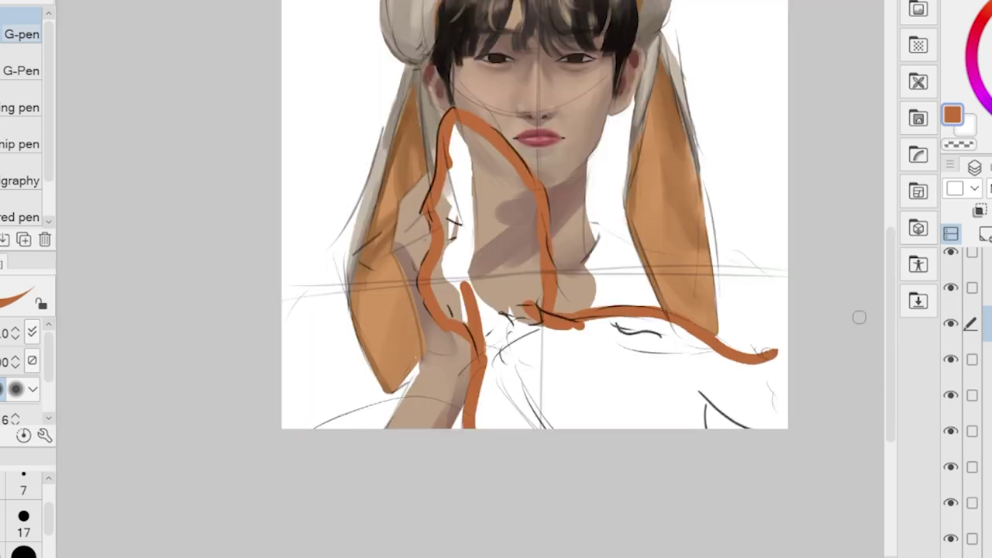
Lasso the area inside the fox's outline, fill it with reddish orange and clear the selection.
{"action": "scroll", "coordinate": [775, 350], "scroll_direction": "up", "scroll_amount": 3}
{"action": "key", "text": "m"}
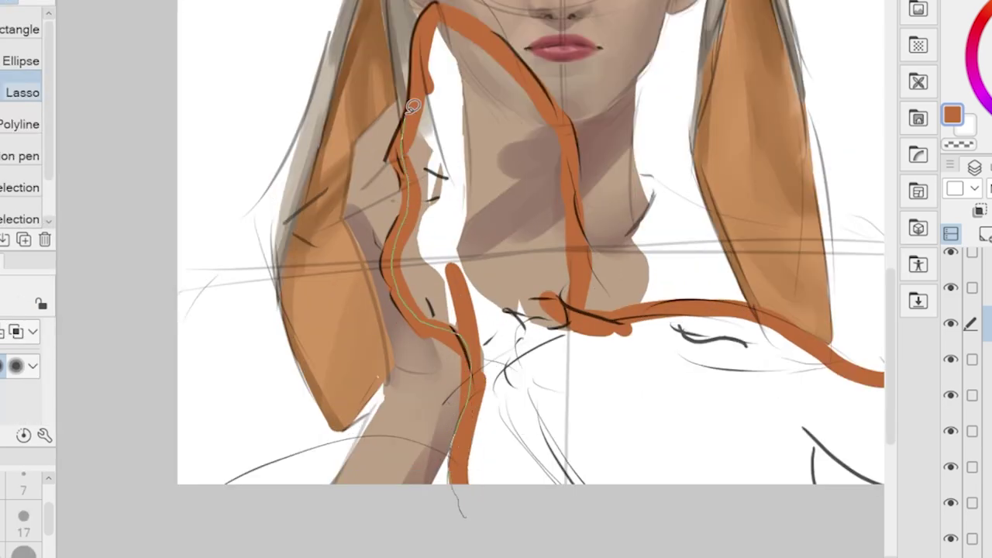
{"action": "left_click_drag", "start_coordinate": [718, 301], "coordinate": [465, 496]}
{"action": "scroll", "coordinate": [465, 497], "scroll_direction": "down", "scroll_amount": 3}
{"action": "key", "text": "p"}
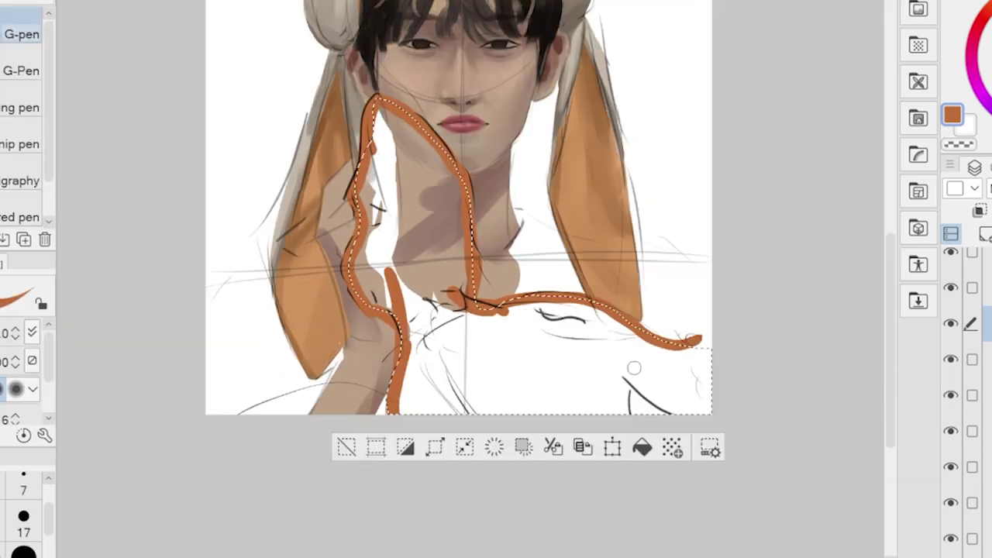
{"action": "mouse_move", "coordinate": [411, 140]}
{"action": "left_mouse_down"}
{"action": "mouse_move", "coordinate": [434, 372]}
{"action": "mouse_move", "coordinate": [597, 345]}
{"action": "mouse_move", "coordinate": [737, 295]}
{"action": "left_mouse_up"}
{"action": "key", "text": "ctrl+d"}
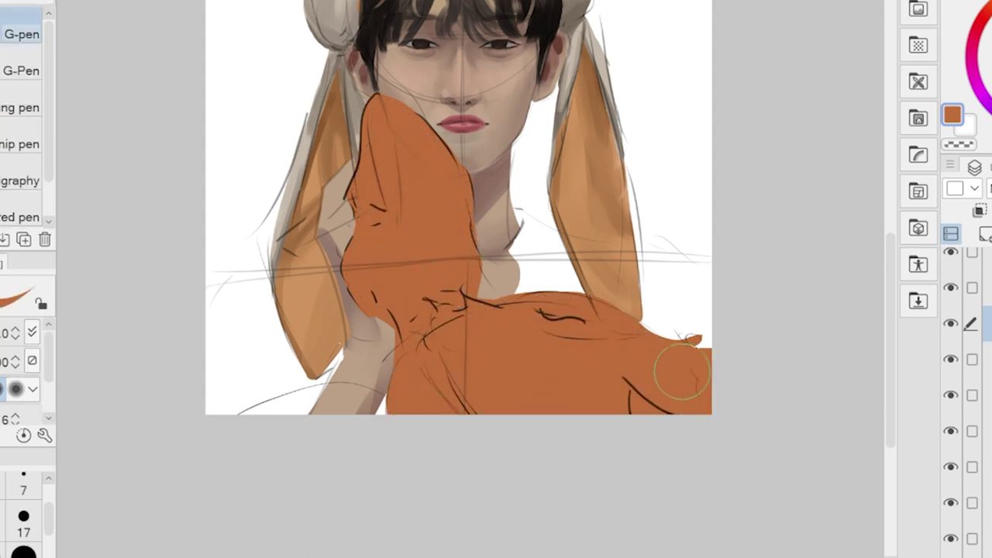
Lasso the shoulders and chest, paint the shirt flat light grey and fill the gap at the collar.
{"action": "scroll", "coordinate": [671, 388], "scroll_direction": "up", "scroll_amount": 2}
{"action": "key", "text": "m"}
{"action": "mouse_move", "coordinate": [497, 289]}
{"action": "left_mouse_down"}
{"action": "mouse_move", "coordinate": [193, 499]}
{"action": "mouse_move", "coordinate": [256, 342]}
{"action": "left_mouse_up"}
{"action": "scroll", "coordinate": [256, 342], "scroll_direction": "down", "scroll_amount": 2}
{"action": "key", "text": "p"}
{"action": "left_click_drag", "start_coordinate": [457, 341], "coordinate": [574, 388]}
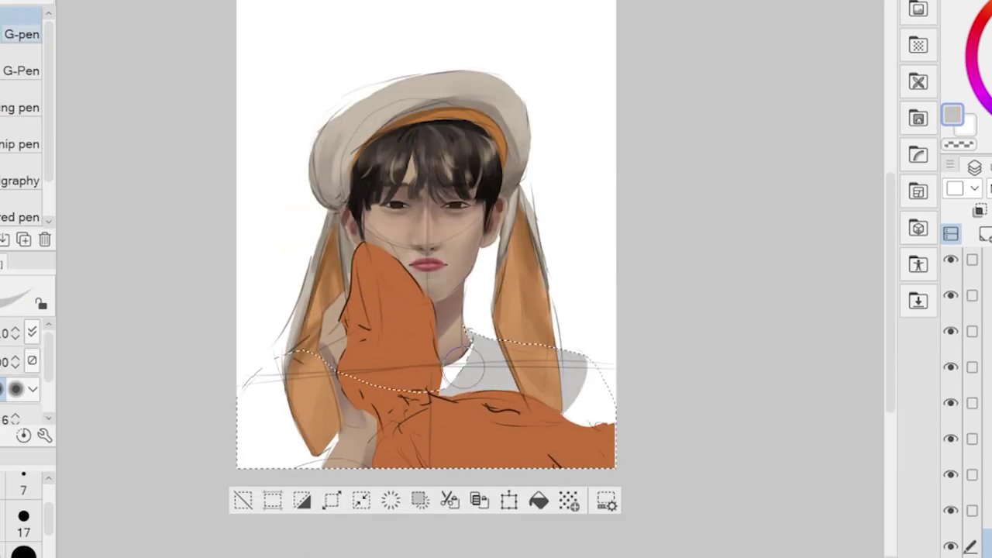
{"action": "left_click_drag", "start_coordinate": [295, 365], "coordinate": [255, 457]}
{"action": "left_click_drag", "start_coordinate": [574, 373], "coordinate": [587, 408]}
{"action": "key", "text": "ctrl+d"}
{"action": "scroll", "coordinate": [435, 388], "scroll_direction": "up", "scroll_amount": 2}
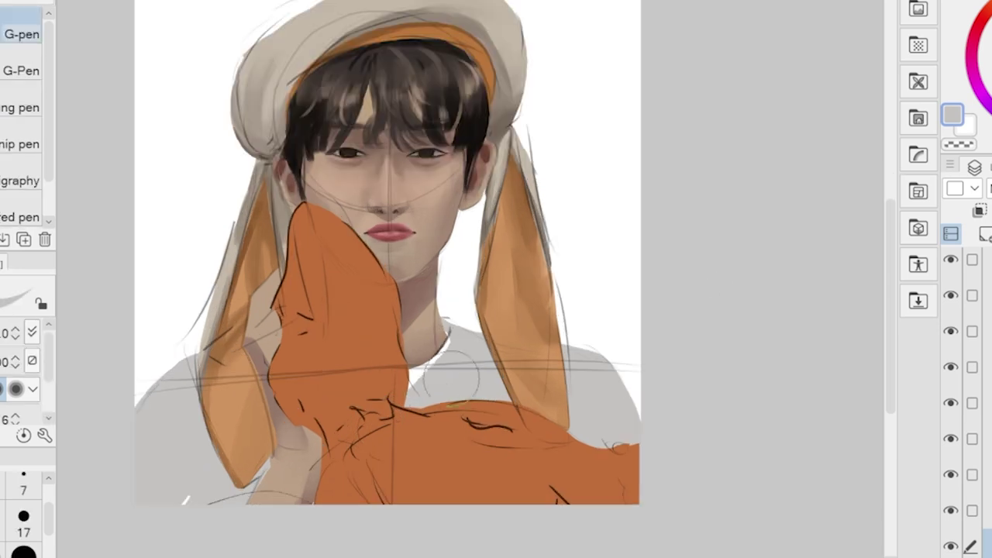
{"action": "left_click_drag", "start_coordinate": [418, 364], "coordinate": [458, 395]}
Paint the fox's muzzle and ragged cheek fur in light beige over the orange base.
{"action": "key", "text": "b"}
{"action": "scroll", "coordinate": [555, 415], "scroll_direction": "down", "scroll_amount": 2}
{"action": "mouse_move", "coordinate": [556, 414]}
{"action": "left_mouse_down"}
{"action": "mouse_move", "coordinate": [713, 429]}
{"action": "mouse_move", "coordinate": [701, 422]}
{"action": "mouse_move", "coordinate": [714, 420]}
{"action": "mouse_move", "coordinate": [699, 458]}
{"action": "mouse_move", "coordinate": [525, 414]}
{"action": "mouse_move", "coordinate": [507, 419]}
{"action": "mouse_move", "coordinate": [507, 398]}
{"action": "mouse_move", "coordinate": [528, 397]}
{"action": "mouse_move", "coordinate": [531, 457]}
{"action": "mouse_move", "coordinate": [659, 453]}
{"action": "left_mouse_up"}
{"action": "scroll", "coordinate": [572, 431], "scroll_direction": "up", "scroll_amount": 2}
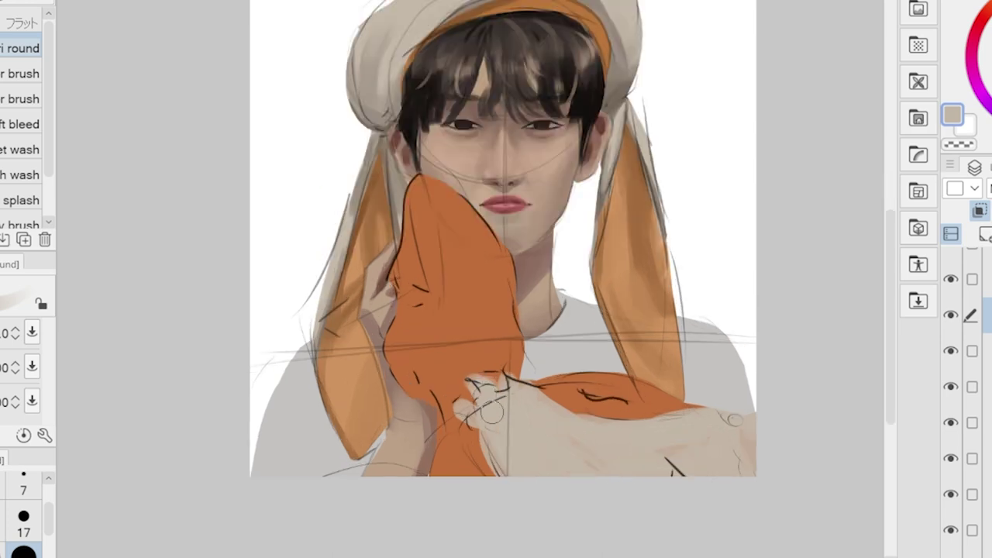
Shade the fox's ear and lower folds with dark reddish brown and blend the strokes.
{"action": "left_click_drag", "start_coordinate": [512, 325], "coordinate": [433, 349]}
{"action": "mouse_move", "coordinate": [333, 341]}
{"action": "left_mouse_down"}
{"action": "mouse_move", "coordinate": [387, 440]}
{"action": "mouse_move", "coordinate": [365, 328]}
{"action": "mouse_move", "coordinate": [353, 320]}
{"action": "left_mouse_up"}
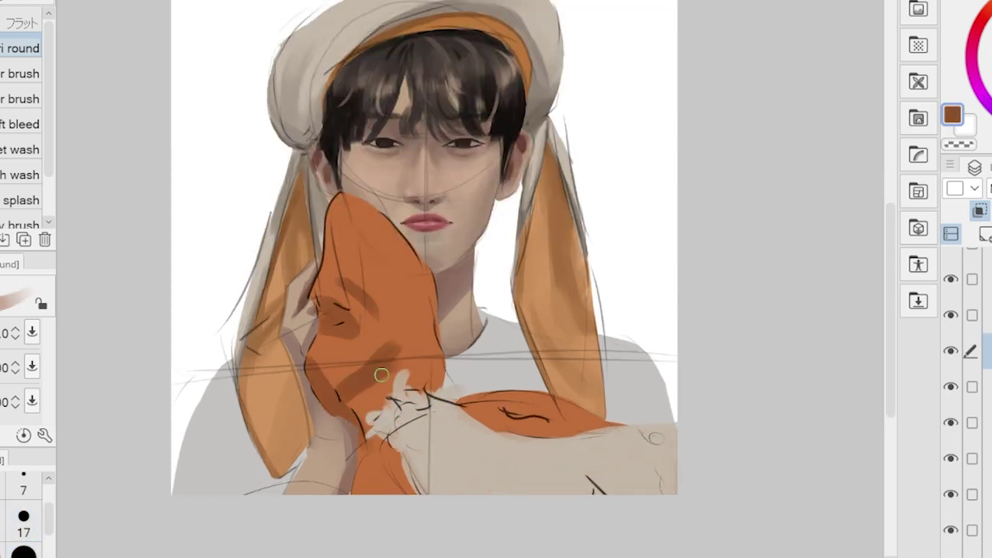
{"action": "key", "text": "j"}
{"action": "mouse_move", "coordinate": [381, 375]}
{"action": "left_mouse_down"}
{"action": "mouse_move", "coordinate": [360, 341]}
{"action": "mouse_move", "coordinate": [367, 292]}
{"action": "mouse_move", "coordinate": [380, 402]}
{"action": "left_mouse_up"}
{"action": "key", "text": "b"}
{"action": "left_click_drag", "start_coordinate": [428, 341], "coordinate": [428, 280]}
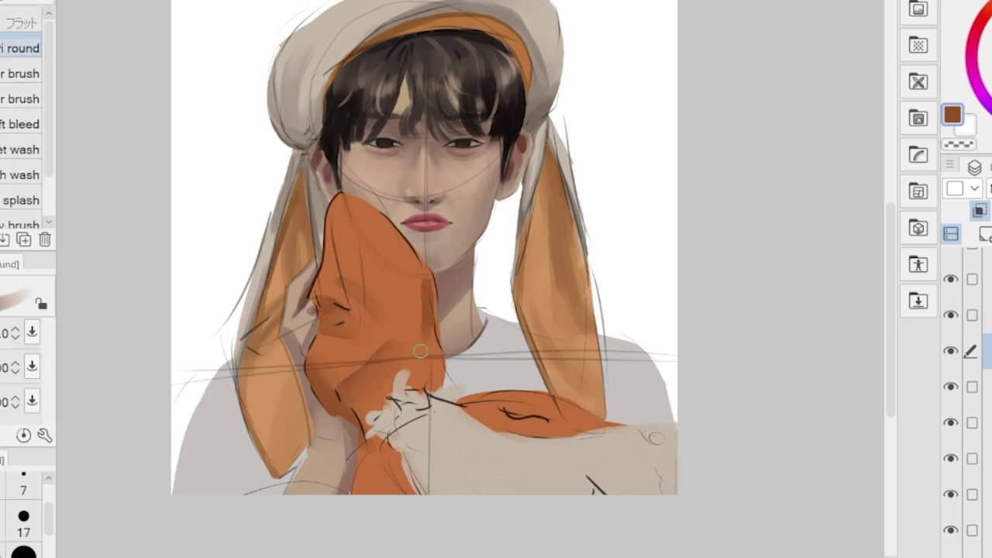
Deepen the brown shading along the fox ear's neck-side edge and blend it into the orange.
{"action": "mouse_move", "coordinate": [436, 391]}
{"action": "left_mouse_down"}
{"action": "mouse_move", "coordinate": [422, 279]}
{"action": "mouse_move", "coordinate": [365, 213]}
{"action": "left_mouse_up"}
{"action": "key", "text": "j"}
{"action": "left_click_drag", "start_coordinate": [423, 334], "coordinate": [422, 286]}
{"action": "left_click_drag", "start_coordinate": [444, 435], "coordinate": [425, 437]}
{"action": "key", "text": "b"}
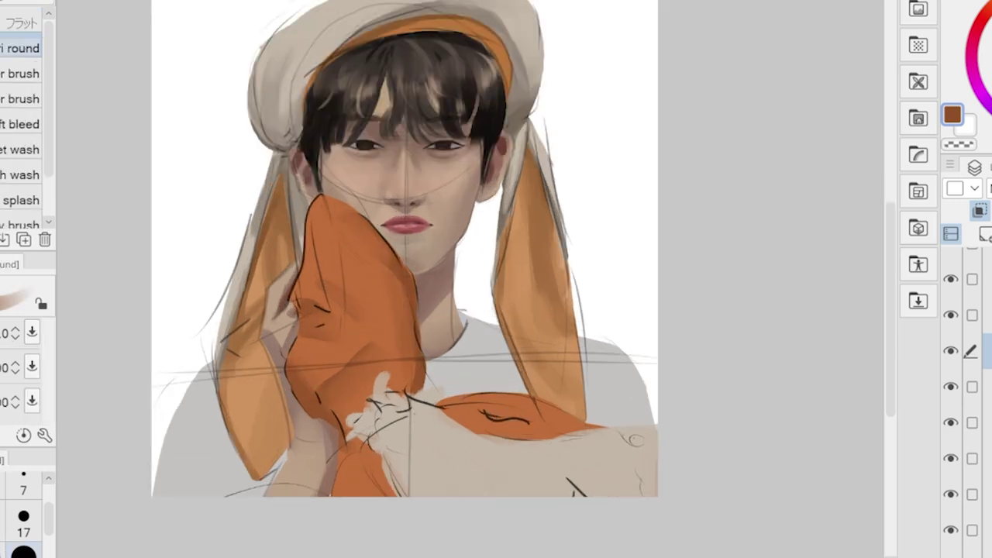
Refine the fox ear's creases near the fingers with a lighter orange and soften them by blending.
{"action": "scroll", "coordinate": [365, 481], "scroll_direction": "up", "scroll_amount": 2}
{"action": "left_click_drag", "start_coordinate": [289, 266], "coordinate": [346, 267]}
{"action": "key", "text": "ctrl+z"}
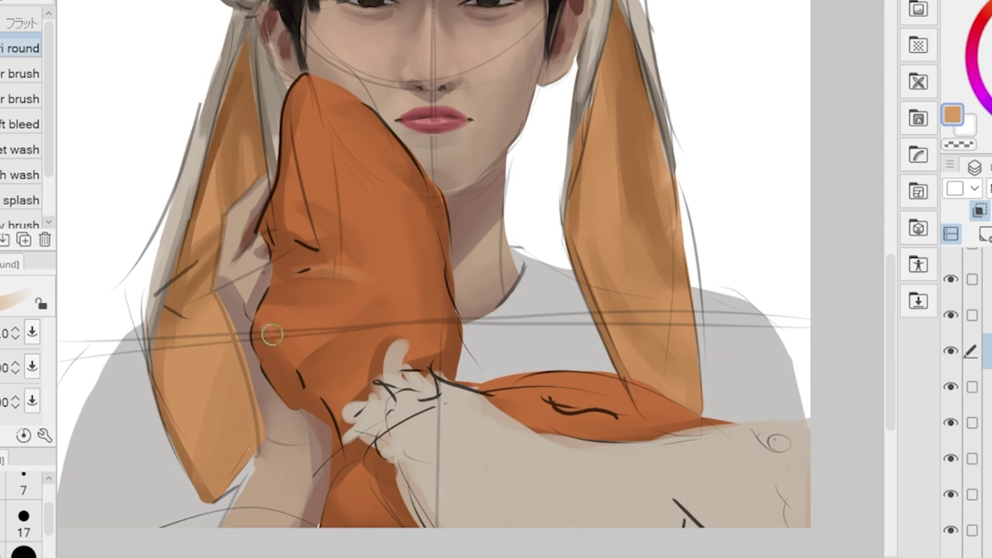
{"action": "key", "text": "j"}
{"action": "left_click_drag", "start_coordinate": [453, 276], "coordinate": [427, 284]}
{"action": "key", "text": "b"}
{"action": "scroll", "coordinate": [420, 265], "scroll_direction": "down", "scroll_amount": 2}
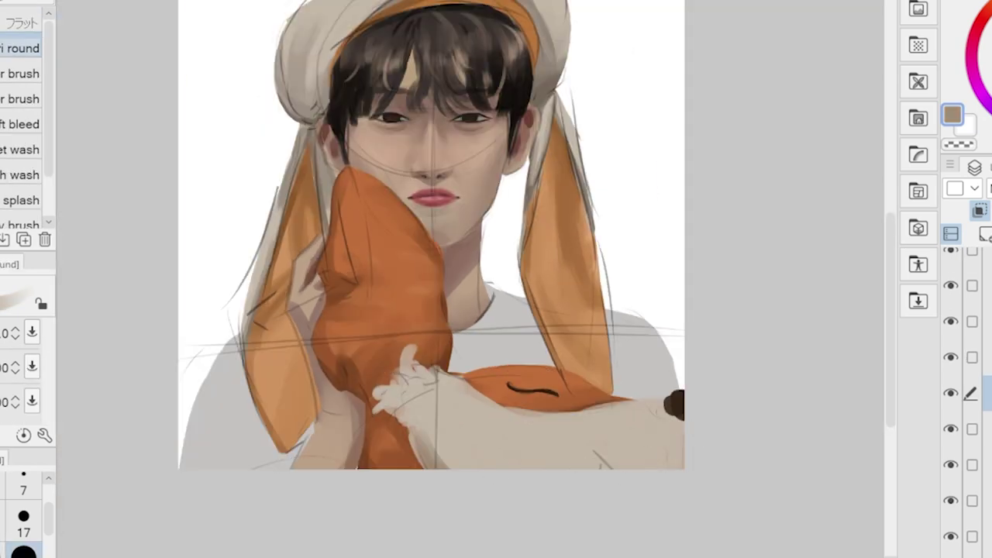
Shade the fox's beige muzzle with greyish brown and define the fur tufts on its cheek.
{"action": "key", "text": "j"}
{"action": "key", "text": "b"}
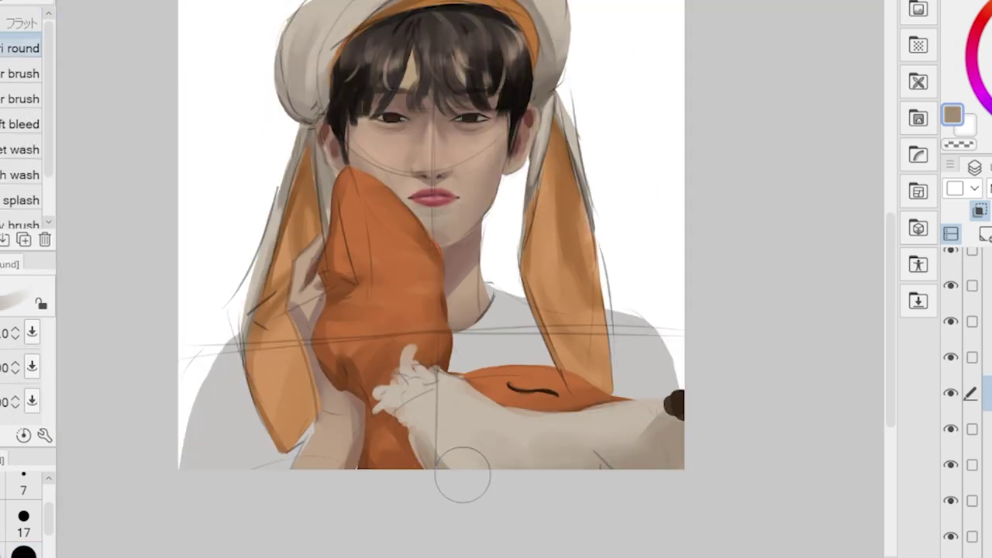
{"action": "left_click_drag", "start_coordinate": [438, 398], "coordinate": [463, 388]}
Paint grey shadow strokes on the shirt sleeve under the ribbon's tip and blend them.
{"action": "left_click_drag", "start_coordinate": [307, 437], "coordinate": [412, 457]}
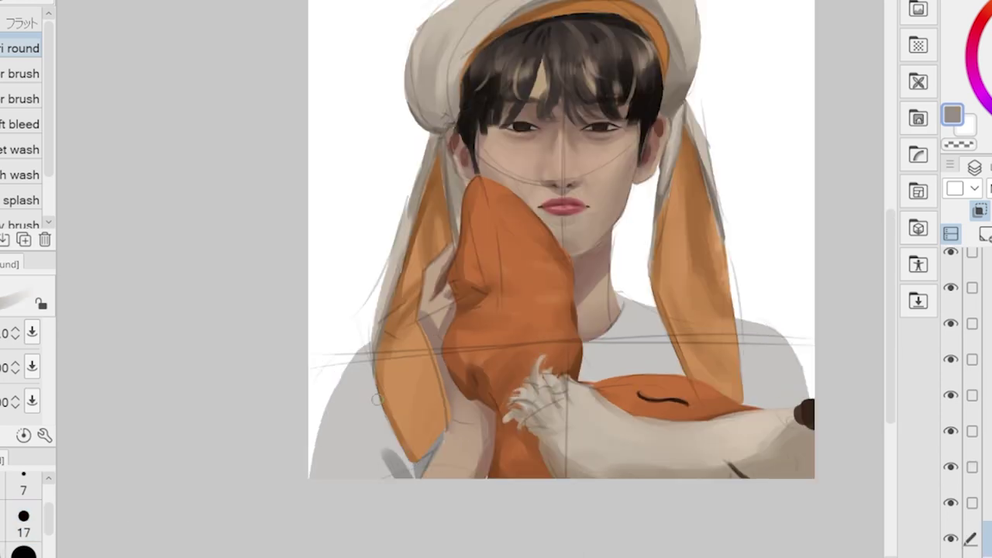
{"action": "key", "text": "j"}
{"action": "key", "text": "b"}
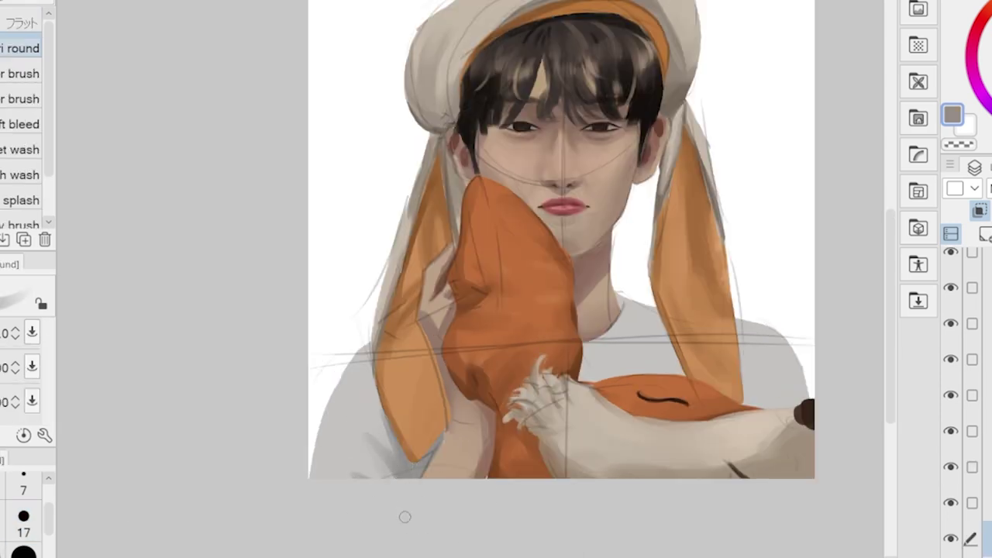
{"action": "key", "text": "j"}
{"action": "key", "text": "b"}
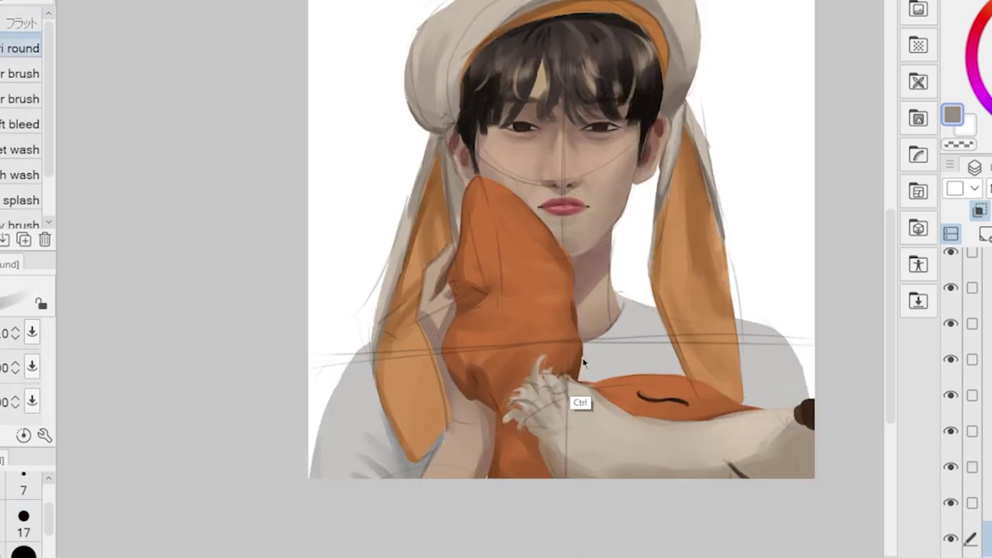
Shade the shirt's folds around the sleeve with darker grey and blend the strokes softly.
{"action": "left_click_drag", "start_coordinate": [393, 411], "coordinate": [385, 399]}
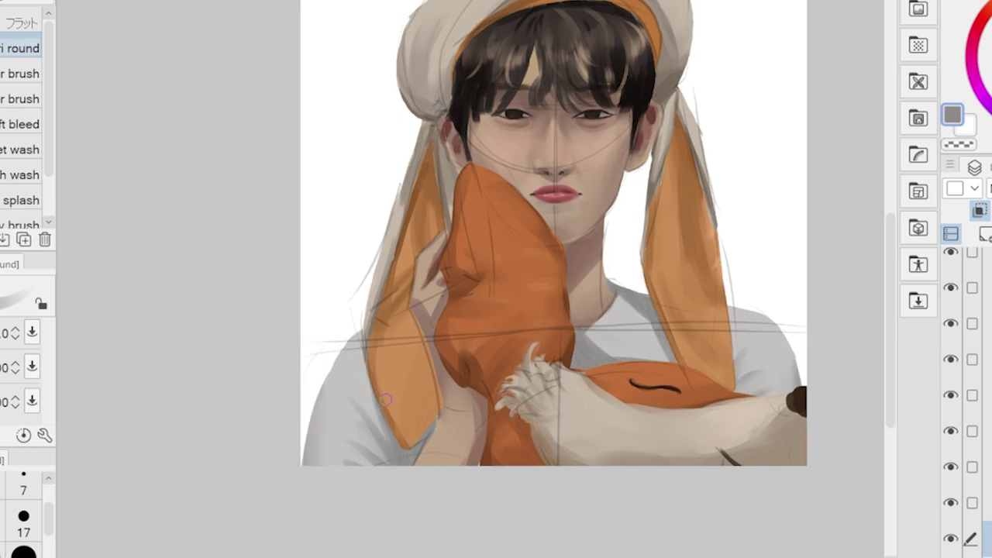
{"action": "key", "text": "j"}
{"action": "mouse_move", "coordinate": [350, 433]}
{"action": "left_mouse_down"}
{"action": "mouse_move", "coordinate": [533, 409]}
{"action": "mouse_move", "coordinate": [431, 451]}
{"action": "left_mouse_up"}
{"action": "key", "text": "b"}
{"action": "key", "text": "j"}
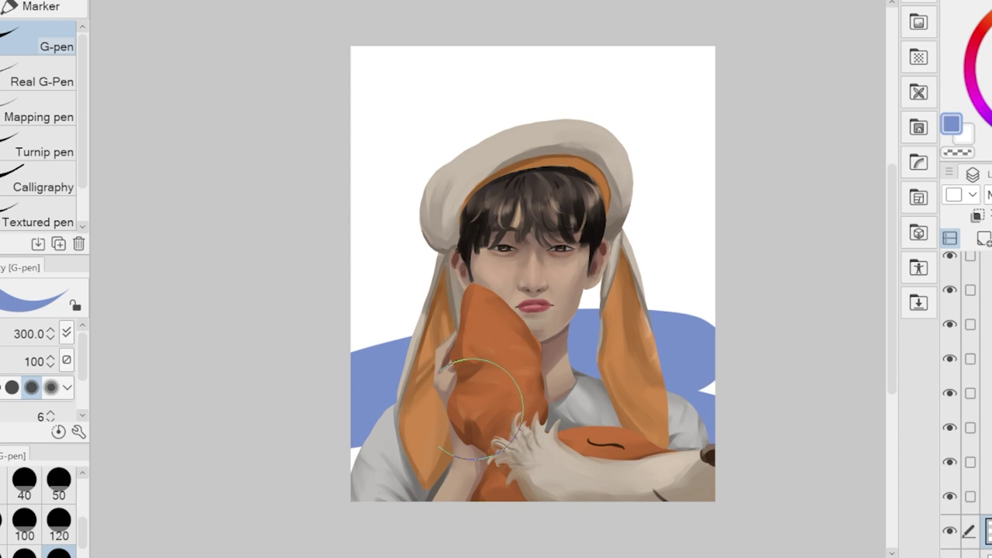
Paint the background blue and airbrush a soft pink glow into its lower half and warm light onto the figure.
{"action": "mouse_move", "coordinate": [682, 326]}
{"action": "left_mouse_down"}
{"action": "mouse_move", "coordinate": [321, 248]}
{"action": "mouse_move", "coordinate": [803, 70]}
{"action": "left_mouse_up"}
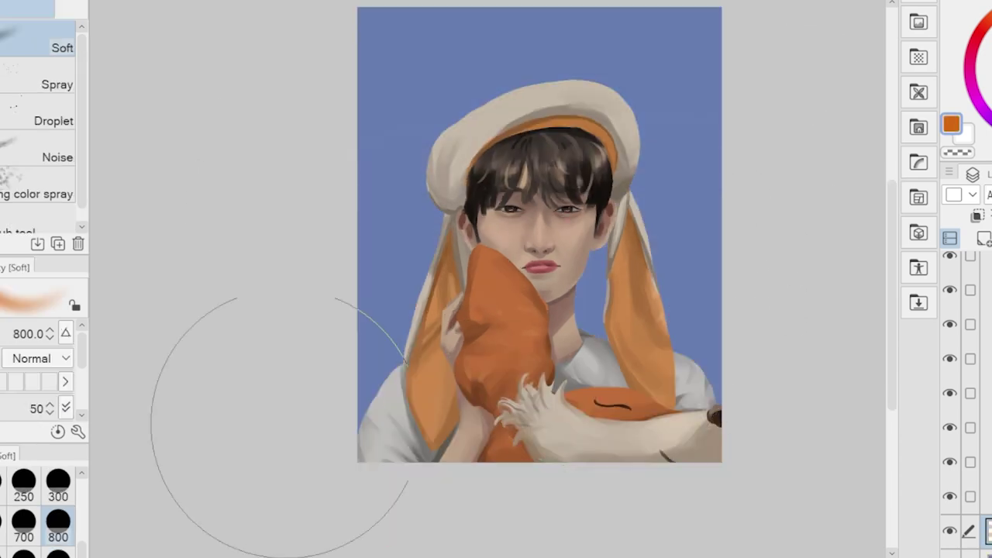
{"action": "mouse_move", "coordinate": [284, 421]}
{"action": "left_mouse_down"}
{"action": "mouse_move", "coordinate": [425, 419]}
{"action": "mouse_move", "coordinate": [323, 398]}
{"action": "mouse_move", "coordinate": [410, 510]}
{"action": "left_mouse_up"}
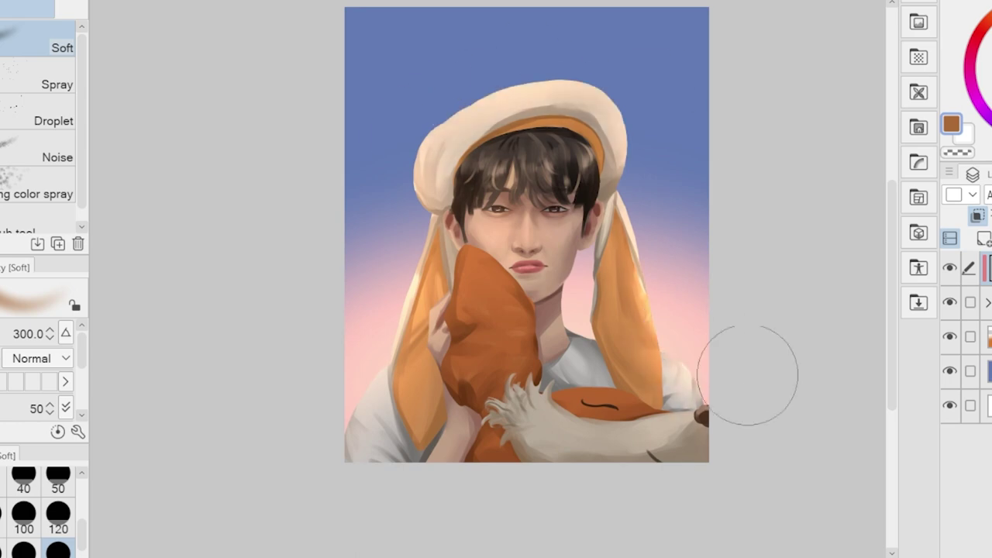
{"action": "mouse_move", "coordinate": [749, 377]}
{"action": "left_mouse_down"}
{"action": "mouse_move", "coordinate": [657, 412]}
{"action": "mouse_move", "coordinate": [702, 377]}
{"action": "left_mouse_up"}
{"action": "left_click", "coordinate": [58, 535]}
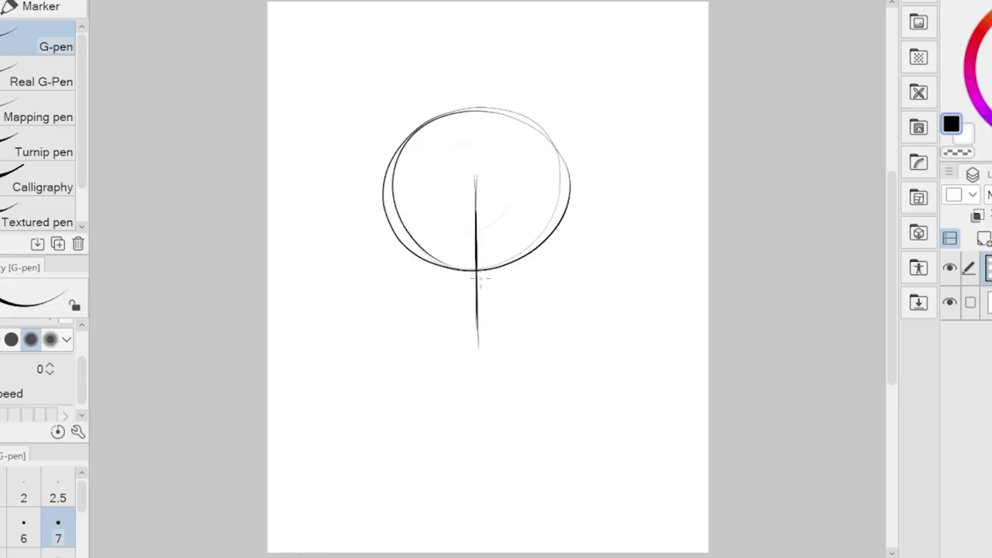
Sketch the eye line, jaw, chin, ears and neck around the head circle with the G-pen at size 7.
{"action": "left_click_drag", "start_coordinate": [405, 238], "coordinate": [416, 287]}
{"action": "key", "text": "ctrl+plus"}
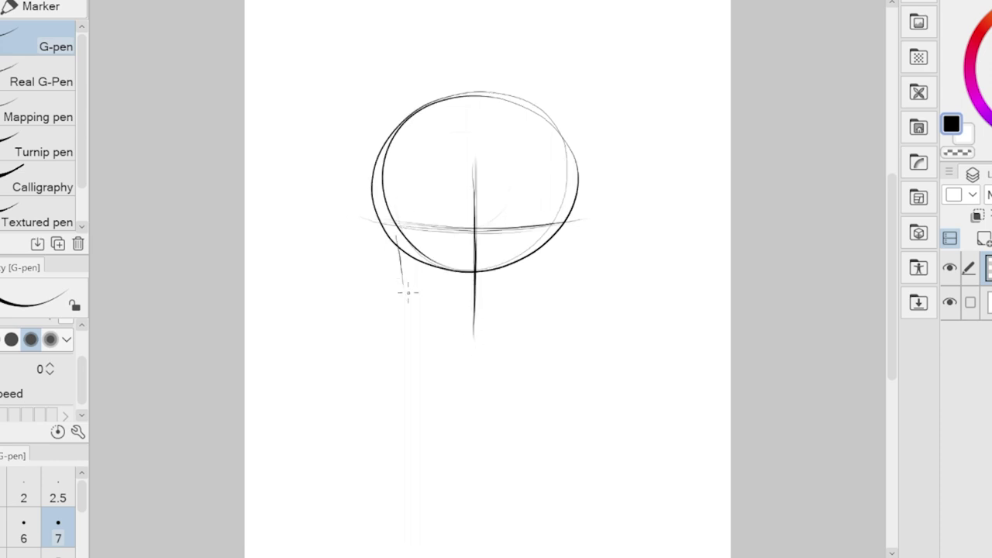
{"action": "mouse_move", "coordinate": [498, 351]}
{"action": "left_mouse_down"}
{"action": "mouse_move", "coordinate": [521, 325]}
{"action": "mouse_move", "coordinate": [542, 259]}
{"action": "left_mouse_up"}
{"action": "left_click_drag", "start_coordinate": [525, 311], "coordinate": [527, 406]}
{"action": "left_click_drag", "start_coordinate": [422, 318], "coordinate": [419, 389]}
{"action": "scroll", "coordinate": [543, 377], "scroll_direction": "down", "scroll_amount": 1}
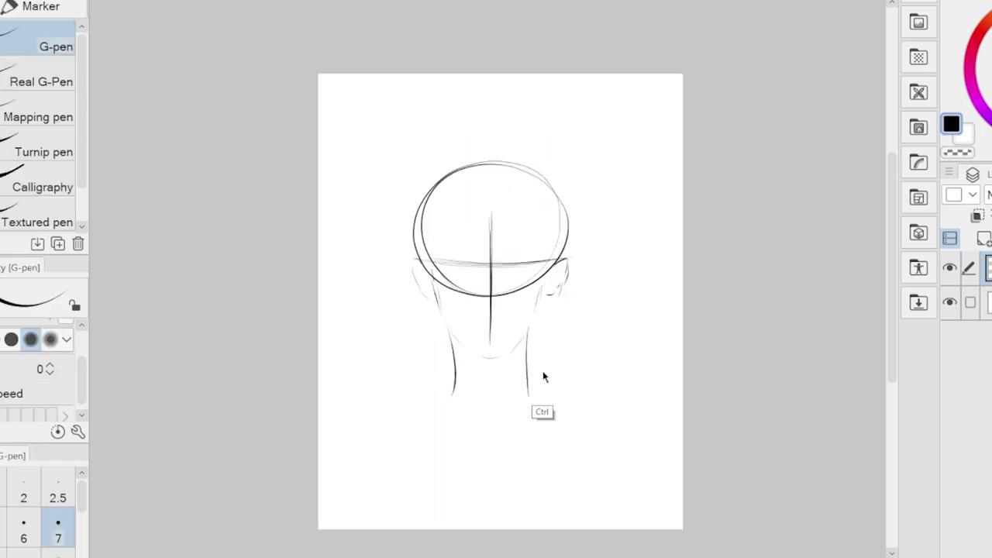
Sketch the torso's vertical centre line, a horizontal chest line and the shoulder slopes below the neck.
{"action": "scroll", "coordinate": [536, 377], "scroll_direction": "up", "scroll_amount": 1}
{"action": "scroll", "coordinate": [562, 450], "scroll_direction": "down", "scroll_amount": 2}
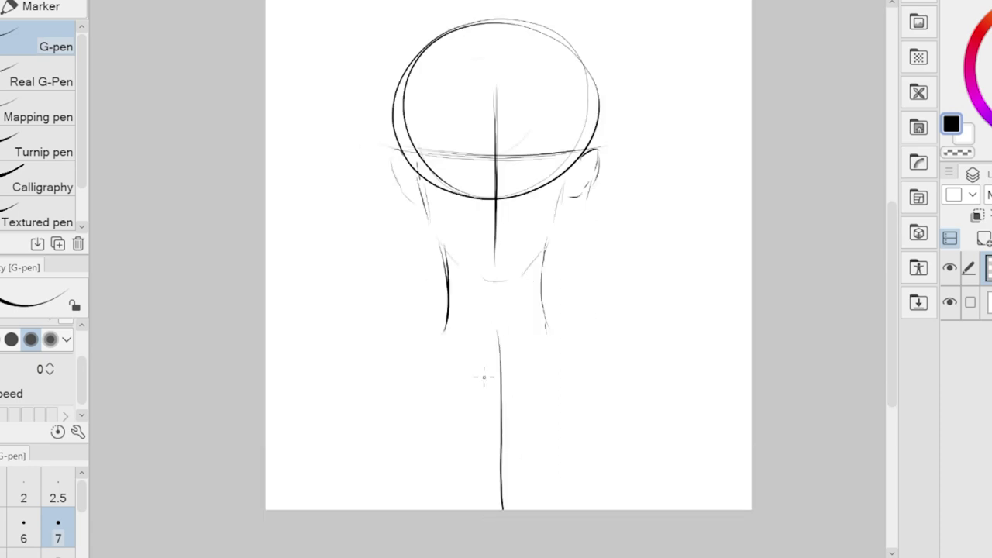
{"action": "left_click_drag", "start_coordinate": [329, 349], "coordinate": [689, 355]}
{"action": "key", "text": "ctrl+z"}
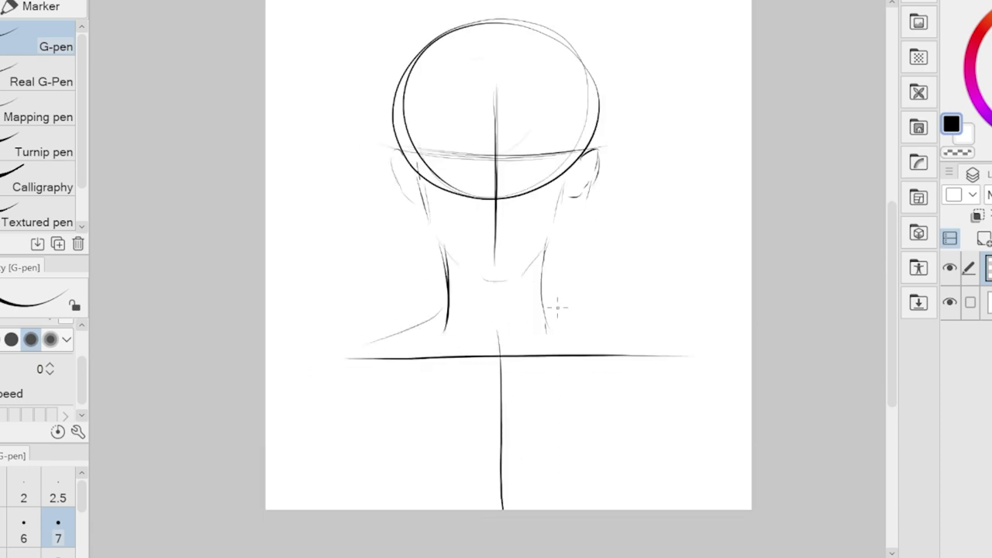
Sketch both eyes on the horizontal guideline with curved upper lids and filled black irises.
{"action": "scroll", "coordinate": [557, 308], "scroll_direction": "up", "scroll_amount": 2}
{"action": "left_click_drag", "start_coordinate": [557, 152], "coordinate": [518, 160]}
{"action": "scroll", "coordinate": [303, 195], "scroll_direction": "right", "scroll_amount": 1}
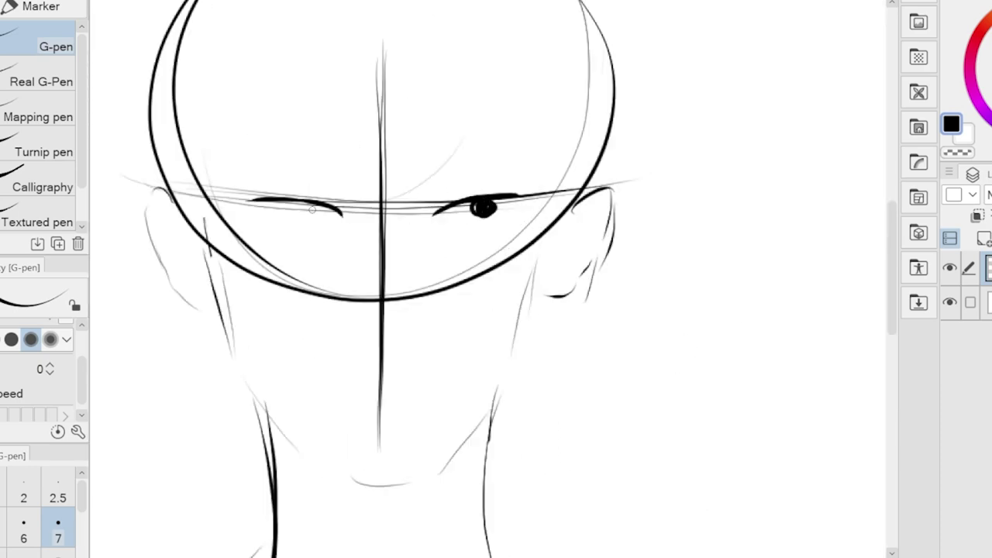
{"action": "scroll", "coordinate": [454, 219], "scroll_direction": "down", "scroll_amount": 2}
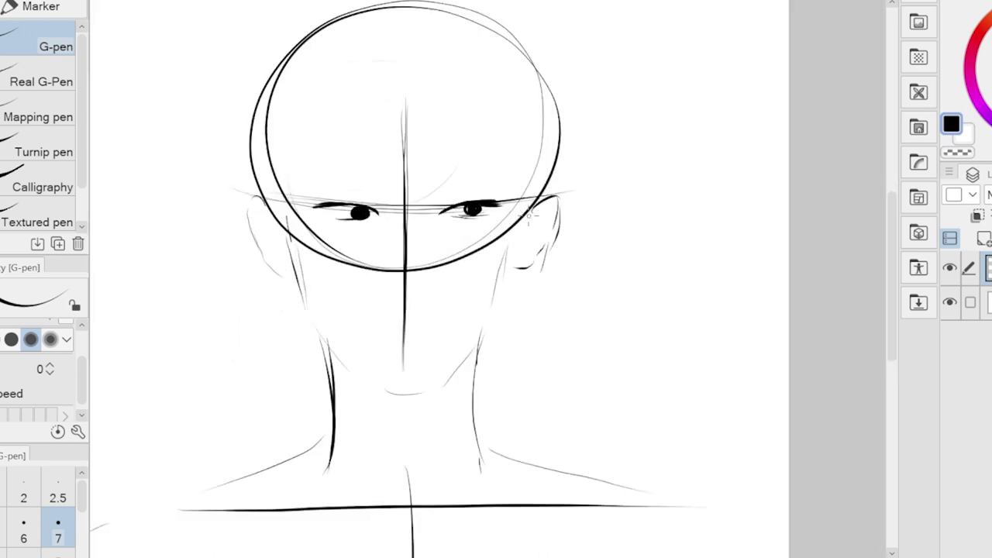
Sketch the eyebrows, the nose and mouth marks, and the parted fringe and hair outline around the head.
{"action": "scroll", "coordinate": [528, 215], "scroll_direction": "down", "scroll_amount": 2}
{"action": "scroll", "coordinate": [494, 251], "scroll_direction": "up", "scroll_amount": 2}
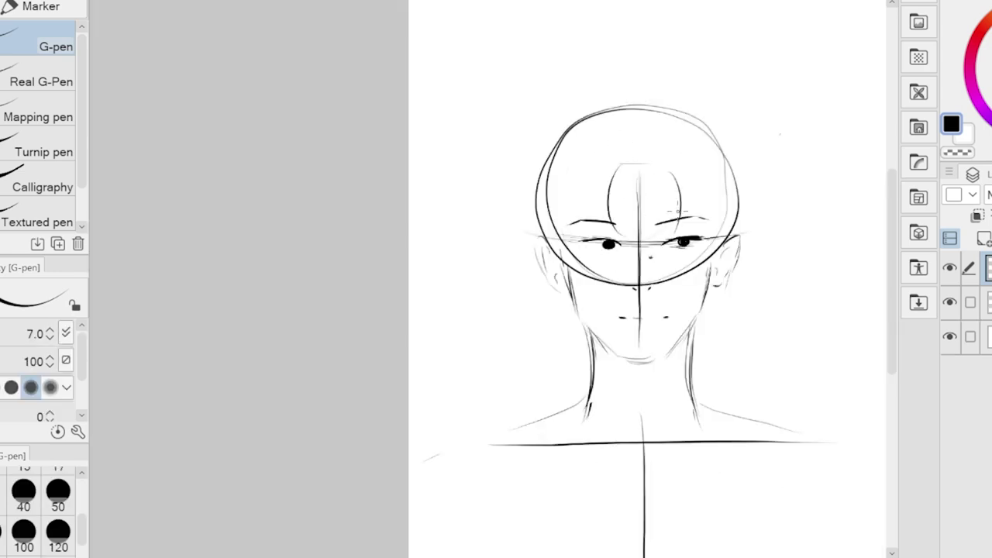
{"action": "left_click_drag", "start_coordinate": [545, 189], "coordinate": [549, 232]}
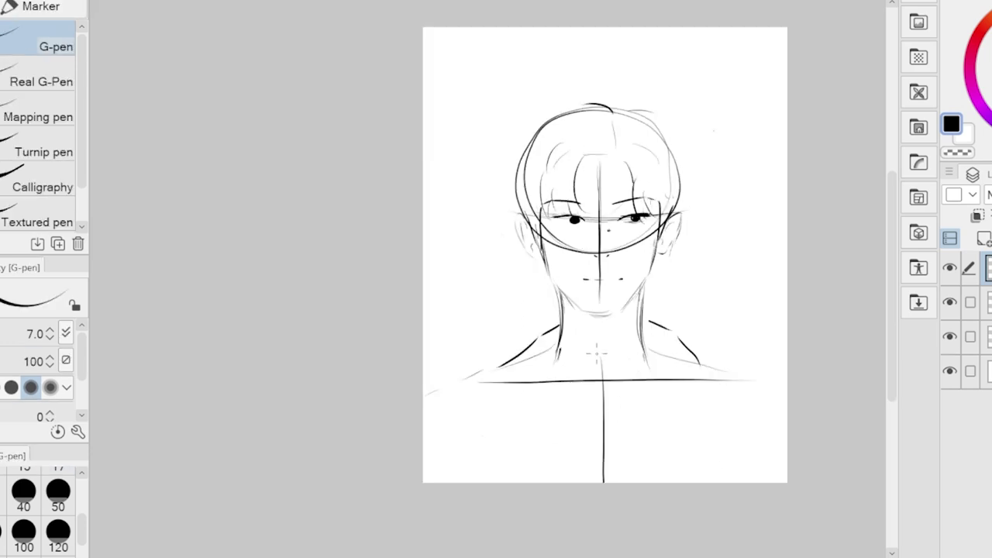
Sketch a round plush toy in front of the chest with ears, dot eyes, cheeks, a nose and body lines.
{"action": "mouse_move", "coordinate": [597, 353]}
{"action": "left_mouse_down"}
{"action": "mouse_move", "coordinate": [677, 414]}
{"action": "mouse_move", "coordinate": [562, 437]}
{"action": "left_mouse_up"}
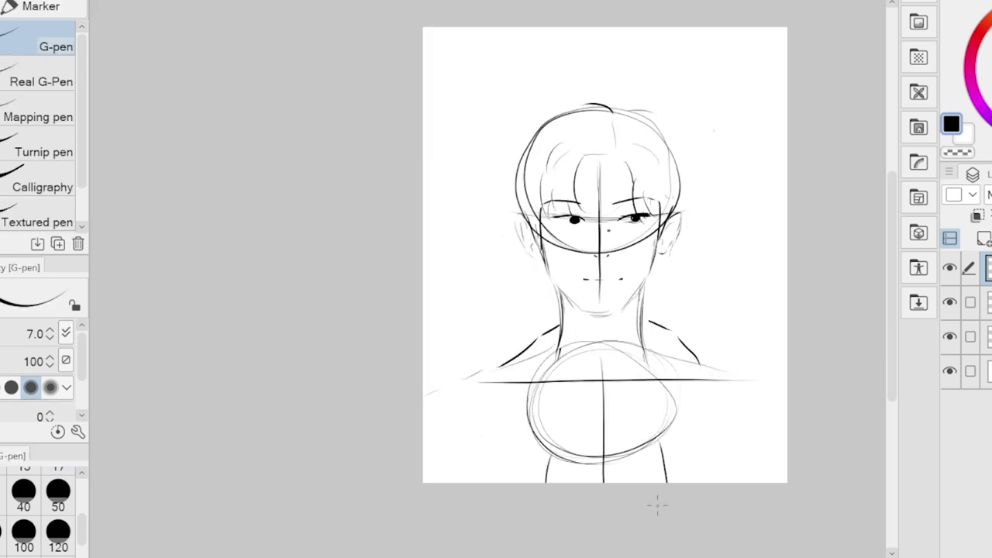
{"action": "key", "text": "ctrl+plus"}
{"action": "left_click_drag", "start_coordinate": [590, 391], "coordinate": [620, 426]}
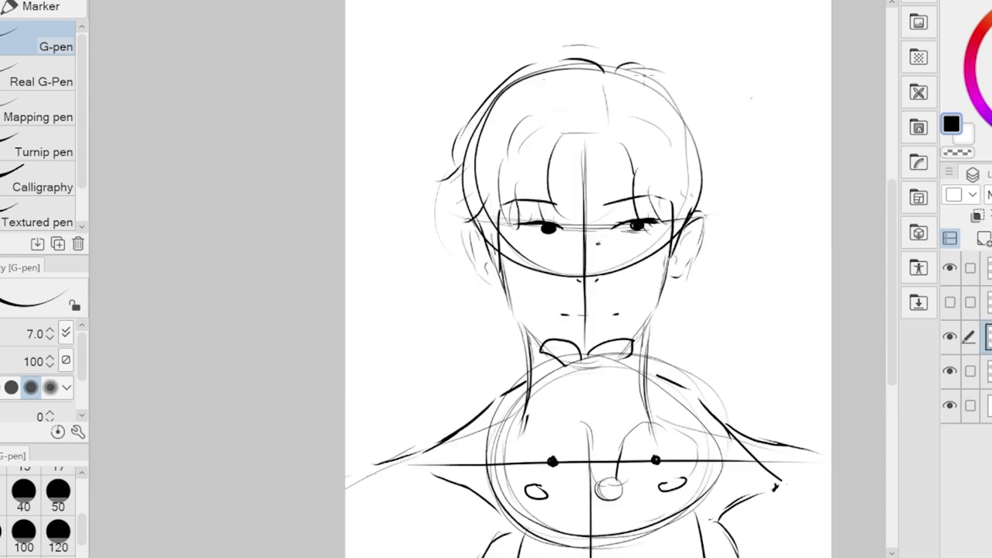
{"action": "key", "text": "ctrl+minus"}
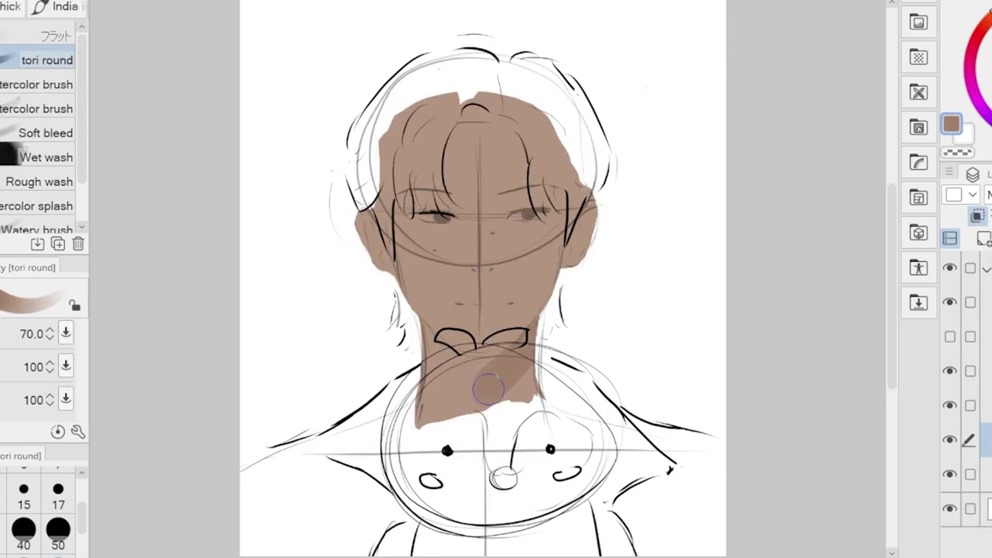
Shade the forehead, one half of the face and the neck with darker brown using the tori round brush.
{"action": "mouse_move", "coordinate": [508, 235]}
{"action": "left_mouse_down"}
{"action": "mouse_move", "coordinate": [526, 202]}
{"action": "mouse_move", "coordinate": [436, 215]}
{"action": "mouse_move", "coordinate": [480, 199]}
{"action": "mouse_move", "coordinate": [413, 194]}
{"action": "left_mouse_up"}
{"action": "key", "text": "bracketleft"}
{"action": "key", "text": "bracketleft"}
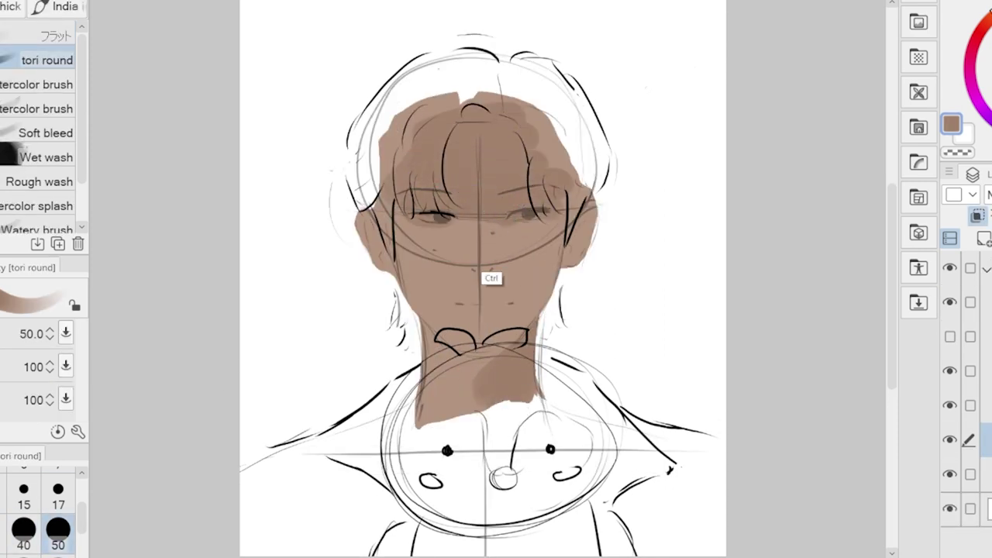
{"action": "left_click_drag", "start_coordinate": [427, 265], "coordinate": [447, 260]}
{"action": "mouse_move", "coordinate": [511, 298]}
{"action": "left_mouse_down"}
{"action": "mouse_move", "coordinate": [537, 334]}
{"action": "mouse_move", "coordinate": [580, 213]}
{"action": "mouse_move", "coordinate": [566, 229]}
{"action": "mouse_move", "coordinate": [594, 245]}
{"action": "left_mouse_up"}
{"action": "key", "text": "bracketleft"}
{"action": "key", "text": "bracketleft"}
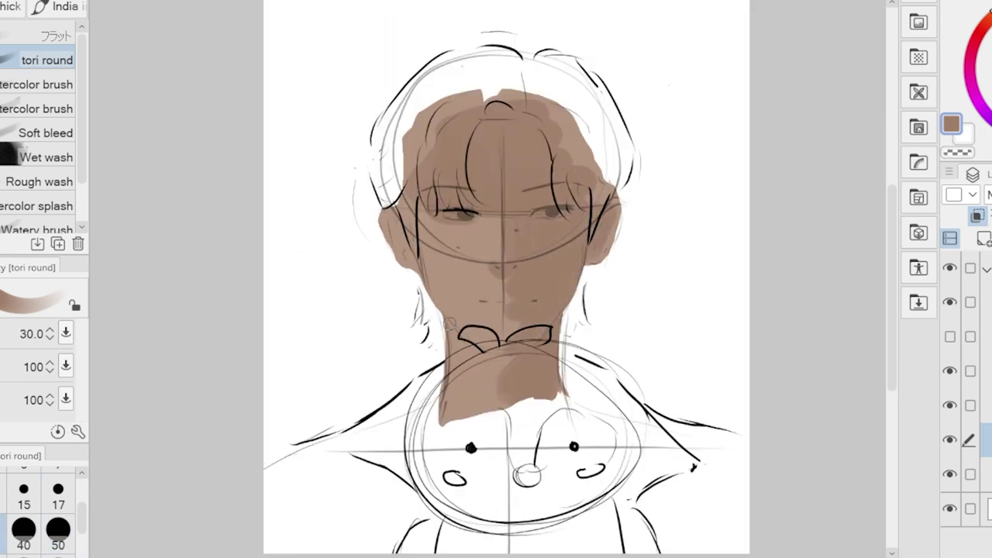
Paint brown shadows on the ears, nostrils, lower lip and under the jaw, blending them into the skin.
{"action": "key", "text": "ctrl+plus"}
{"action": "key", "text": "ctrl+plus"}
{"action": "key", "text": "ctrl+plus"}
{"action": "key", "text": "bracketleft"}
{"action": "key", "text": "bracketleft"}
{"action": "key", "text": "bracketleft"}
{"action": "mouse_move", "coordinate": [345, 249]}
{"action": "left_mouse_down"}
{"action": "mouse_move", "coordinate": [402, 260]}
{"action": "mouse_move", "coordinate": [345, 258]}
{"action": "mouse_move", "coordinate": [449, 218]}
{"action": "mouse_move", "coordinate": [411, 281]}
{"action": "left_mouse_up"}
{"action": "key", "text": "ctrl+minus"}
{"action": "key", "text": "ctrl+minus"}
{"action": "key", "text": "bracketright"}
{"action": "key", "text": "bracketright"}
{"action": "key", "text": "bracketright"}
{"action": "key", "text": "bracketright"}
{"action": "key", "text": "bracketright"}
{"action": "key", "text": "bracketleft"}
{"action": "key", "text": "bracketleft"}
{"action": "key", "text": "j"}
{"action": "left_click_drag", "start_coordinate": [447, 165], "coordinate": [471, 184]}
{"action": "key", "text": "b"}
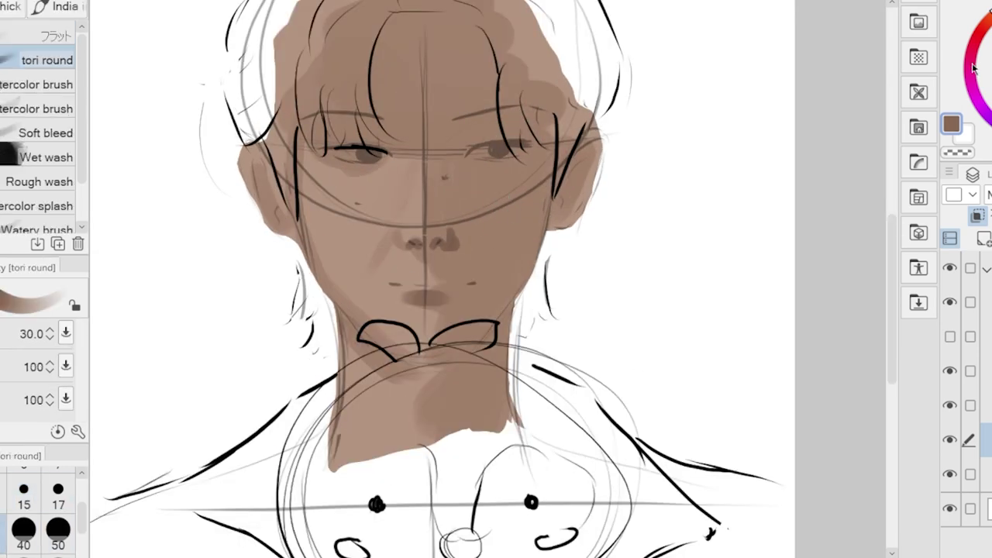
Shade the eye sockets with a deeper brown using the tori round brush at size 40.
{"action": "key", "text": "bracketright"}
{"action": "key", "text": "ctrl+minus"}
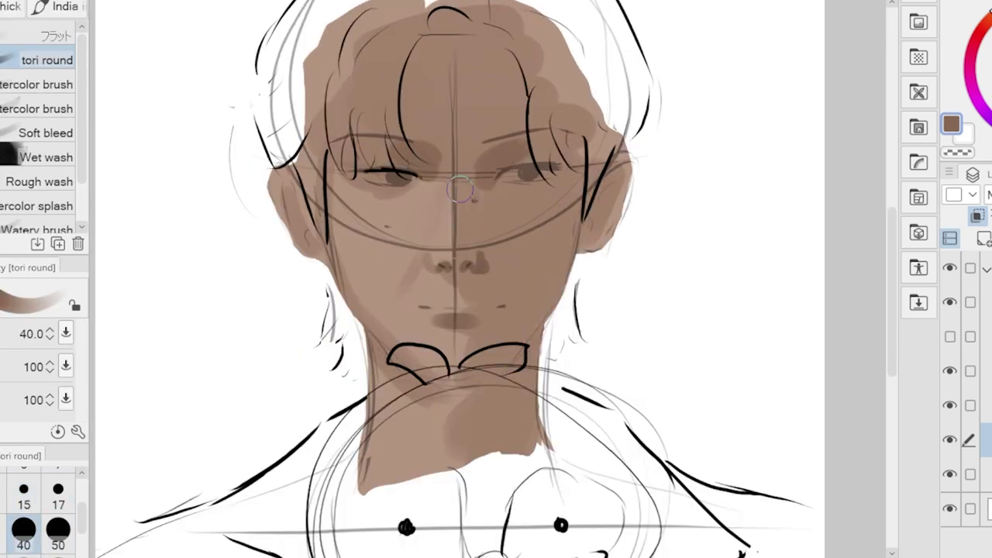
{"action": "key", "text": "ctrl+minus"}
{"action": "key", "text": "ctrl+minus"}
{"action": "key", "text": "ctrl+plus"}
{"action": "key", "text": "ctrl+plus"}
{"action": "key", "text": "ctrl+plus"}
{"action": "left_click_drag", "start_coordinate": [514, 246], "coordinate": [508, 225]}
Paint the dark brown lash line, iris and lower lid of the eye on the shaded side at brush size 4.
{"action": "key", "text": "bracketleft"}
{"action": "key", "text": "bracketleft"}
{"action": "key", "text": "ctrl+plus"}
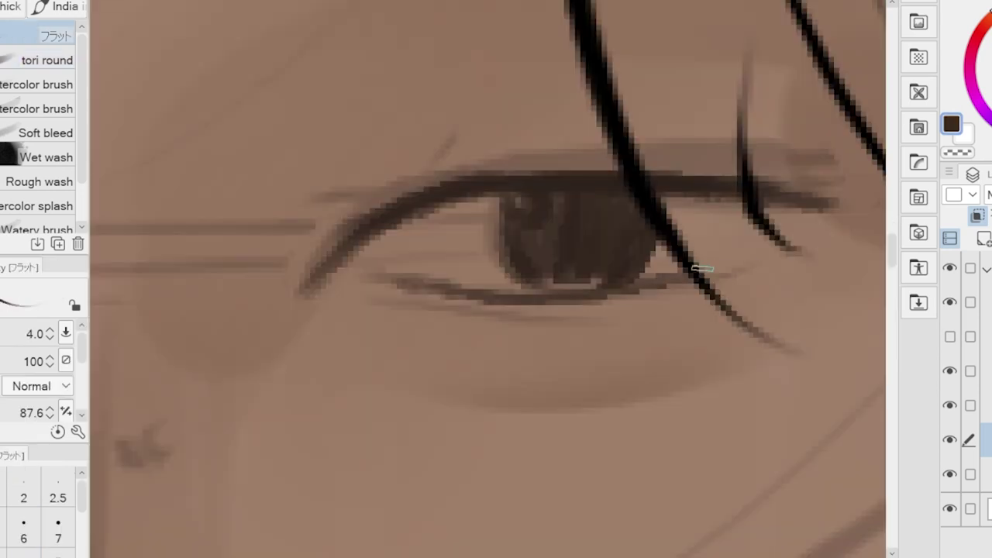
{"action": "key", "text": "ctrl+minus"}
{"action": "key", "text": "ctrl+minus"}
{"action": "key", "text": "ctrl+plus"}
{"action": "key", "text": "ctrl+plus"}
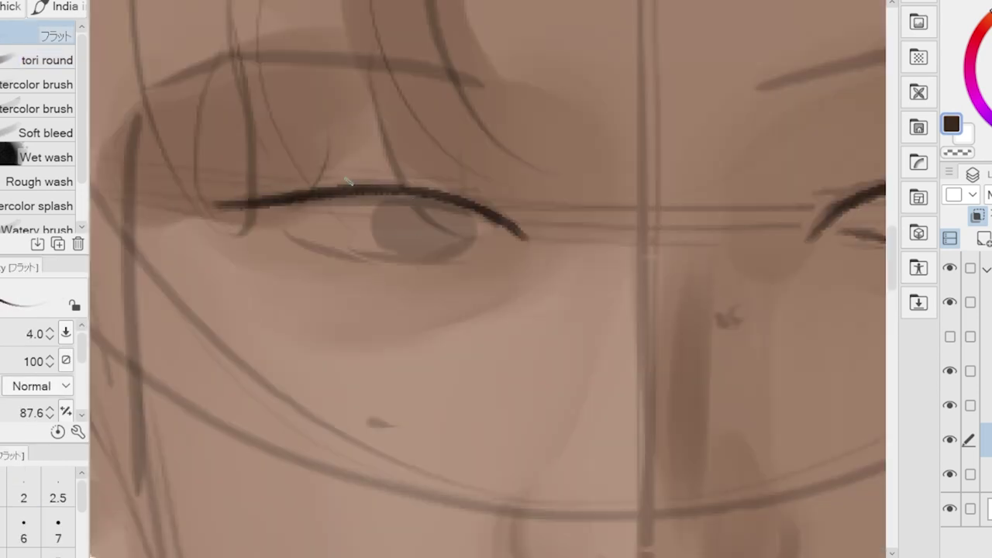
Paint the other eye's dark lash line, iris and lower lid to match, using brush size 4.
{"action": "key", "text": "ctrl+minus"}
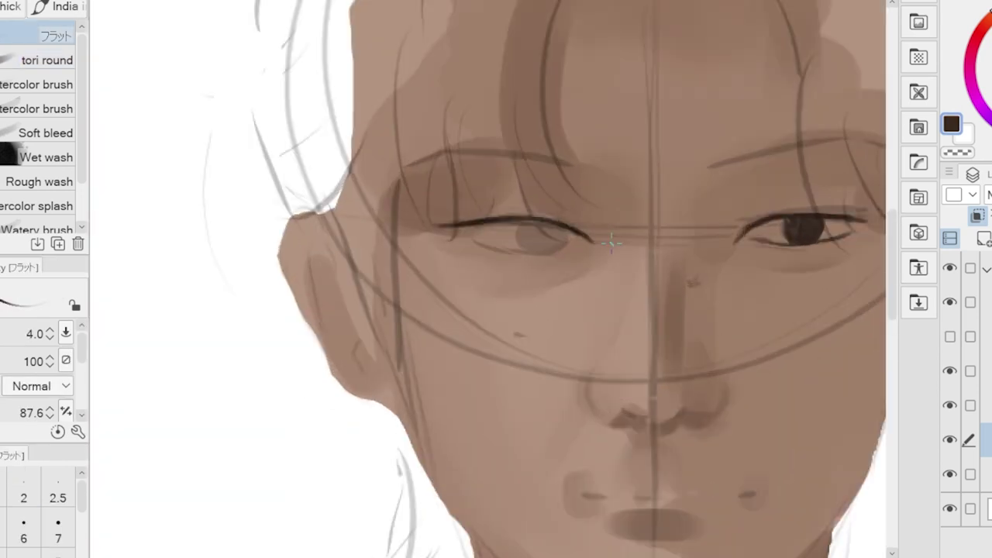
{"action": "key", "text": "ctrl+plus"}
{"action": "key", "text": "ctrl+plus"}
{"action": "key", "text": "ctrl+plus"}
{"action": "key", "text": "e"}
{"action": "key", "text": "b"}
{"action": "mouse_move", "coordinate": [432, 199]}
{"action": "left_mouse_down"}
{"action": "mouse_move", "coordinate": [446, 232]}
{"action": "mouse_move", "coordinate": [530, 227]}
{"action": "left_mouse_up"}
{"action": "key", "text": "ctrl+minus"}
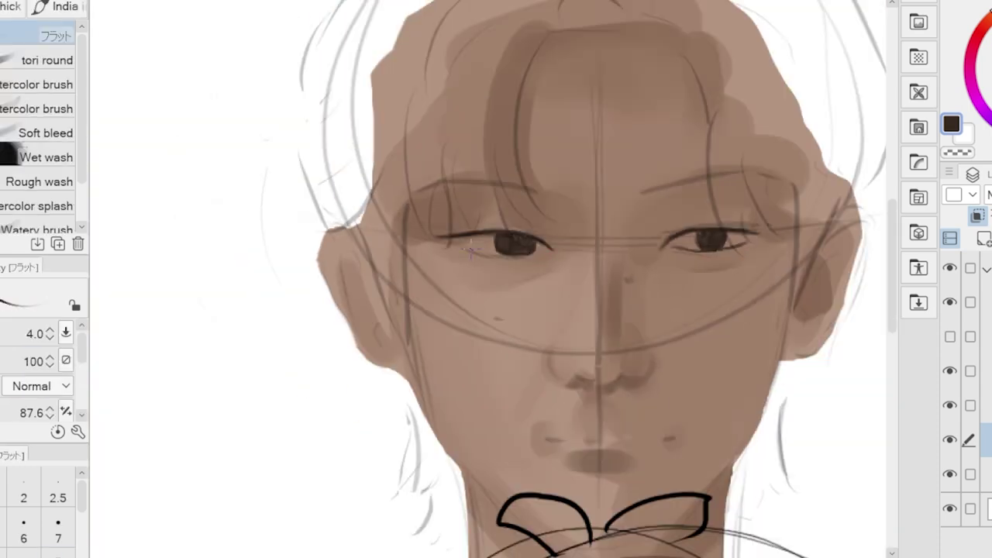
{"action": "key", "text": "ctrl+plus"}
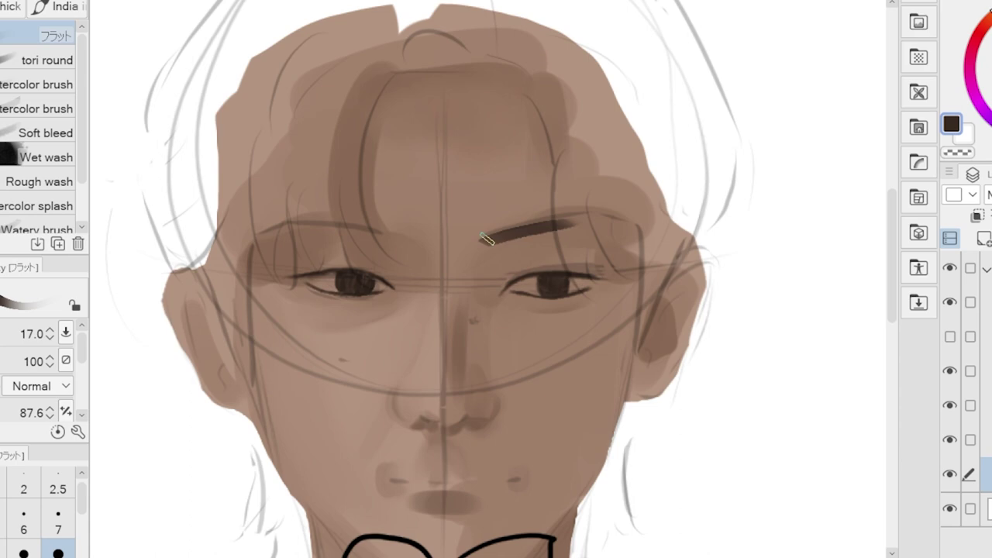
Paint both eyebrows in dark brown with the flat brush at size 17.
{"action": "left_click_drag", "start_coordinate": [486, 238], "coordinate": [578, 219]}
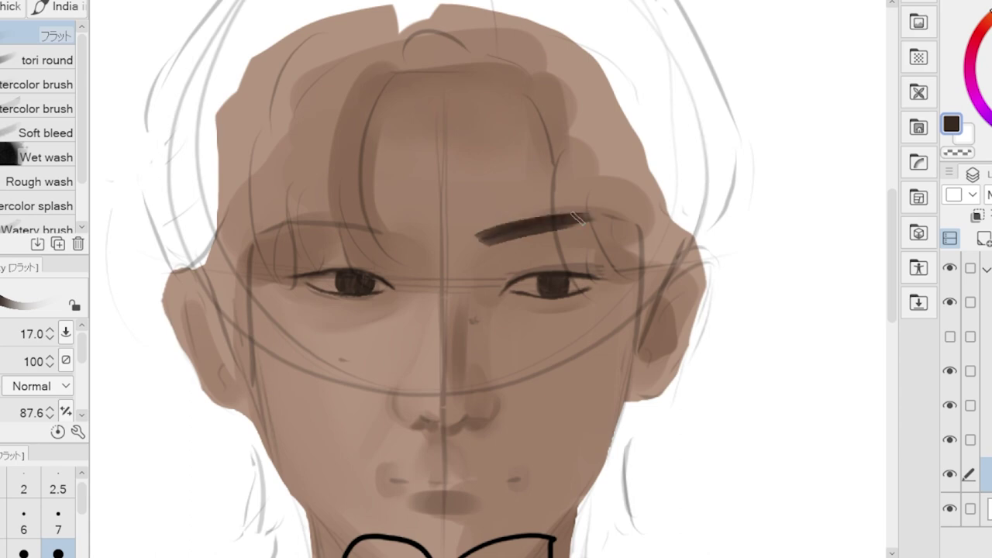
{"action": "mouse_move", "coordinate": [369, 228]}
{"action": "left_mouse_down"}
{"action": "mouse_move", "coordinate": [402, 233]}
{"action": "mouse_move", "coordinate": [296, 228]}
{"action": "left_mouse_up"}
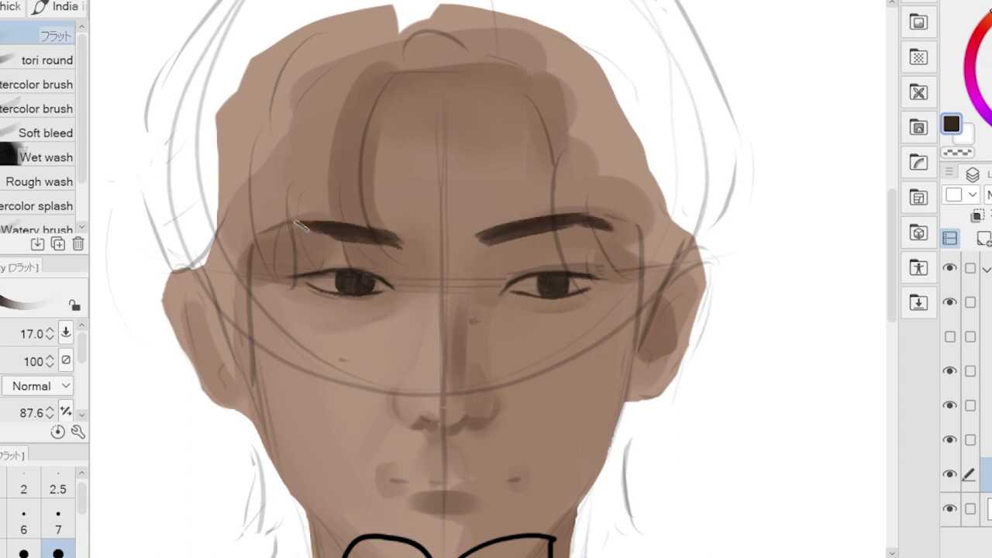
{"action": "key", "text": "ctrl+minus"}
Paint the nostrils, mouth corners and the line between the lips in dark brown at brush size 6.
{"action": "left_click_drag", "start_coordinate": [419, 211], "coordinate": [458, 211]}
{"action": "left_click", "coordinate": [655, 302]}
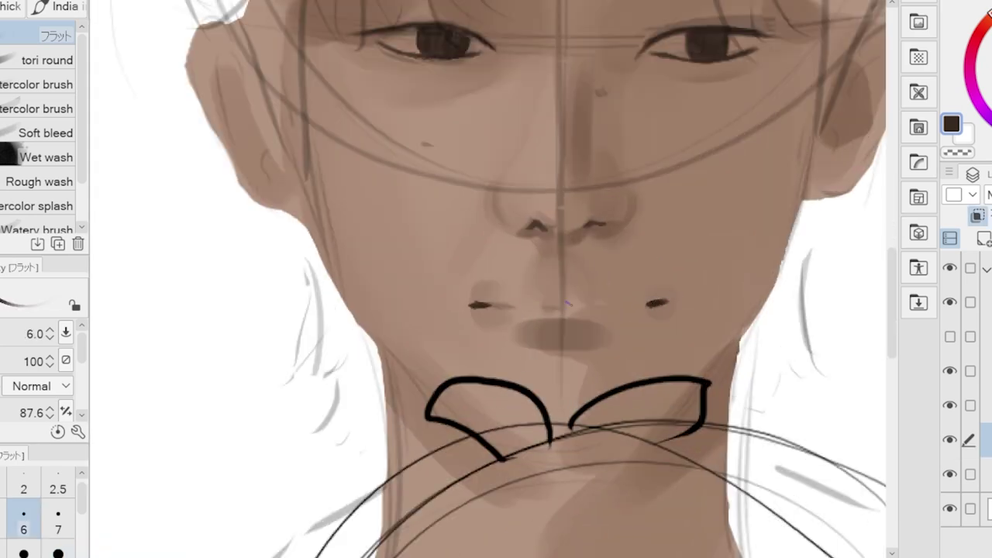
{"action": "left_click_drag", "start_coordinate": [501, 306], "coordinate": [619, 304]}
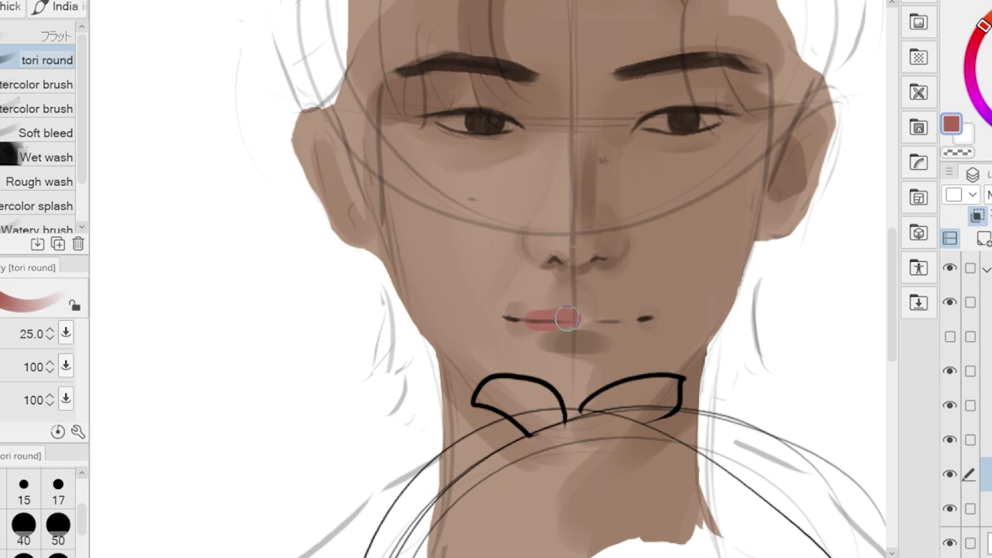
Fill the lips with muted red at brush size 25 and shade their edges with a darker red at size 12.
{"action": "left_click_drag", "start_coordinate": [604, 322], "coordinate": [552, 333]}
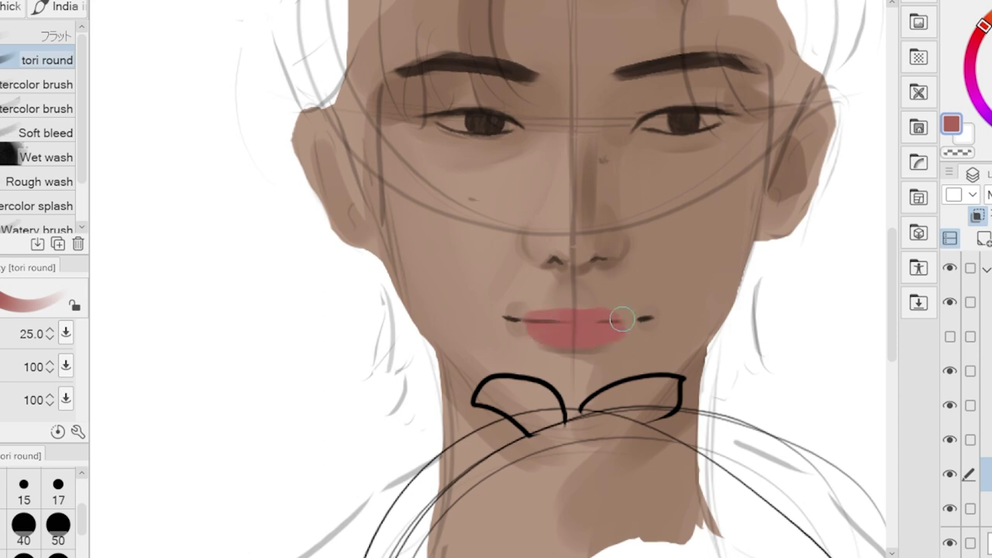
{"action": "left_click_drag", "start_coordinate": [622, 319], "coordinate": [530, 324]}
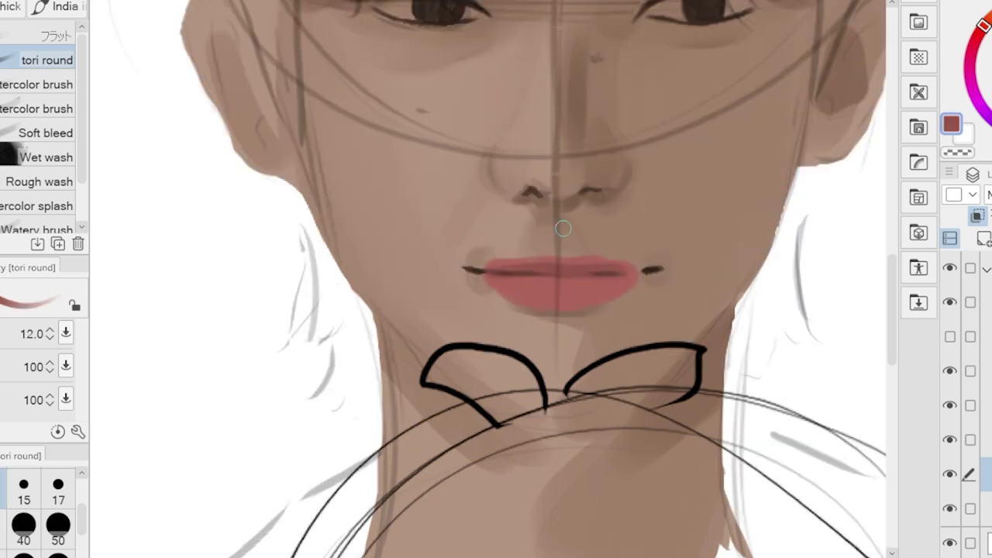
{"action": "left_click_drag", "start_coordinate": [527, 298], "coordinate": [620, 297]}
{"action": "key", "text": "ctrl+minus"}
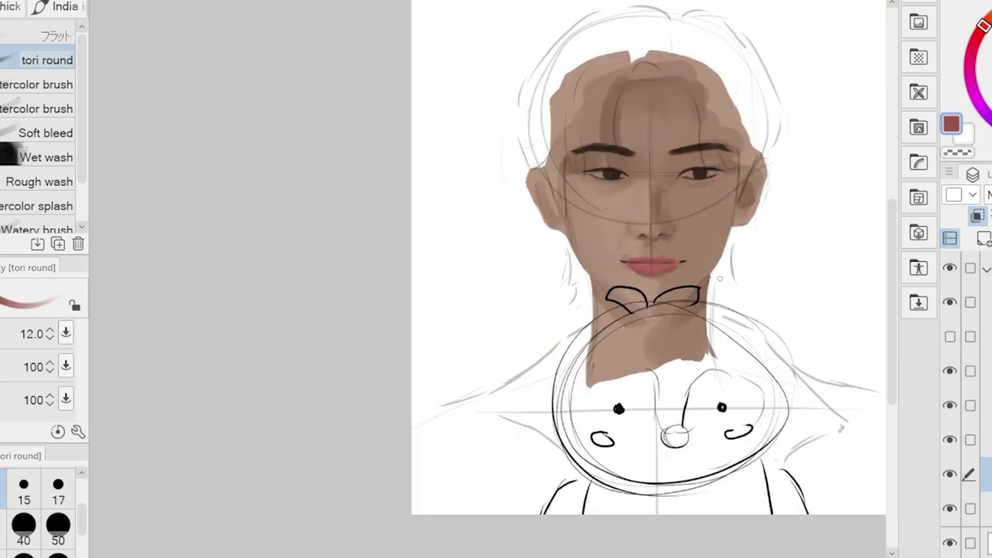
Deepen the parting line between the lips with dark red using the tori round brush at size 8.
{"action": "scroll", "coordinate": [720, 277], "scroll_direction": "up", "scroll_amount": 5}
{"action": "mouse_move", "coordinate": [583, 294]}
{"action": "left_mouse_down"}
{"action": "mouse_move", "coordinate": [466, 301]}
{"action": "mouse_move", "coordinate": [624, 310]}
{"action": "left_mouse_up"}
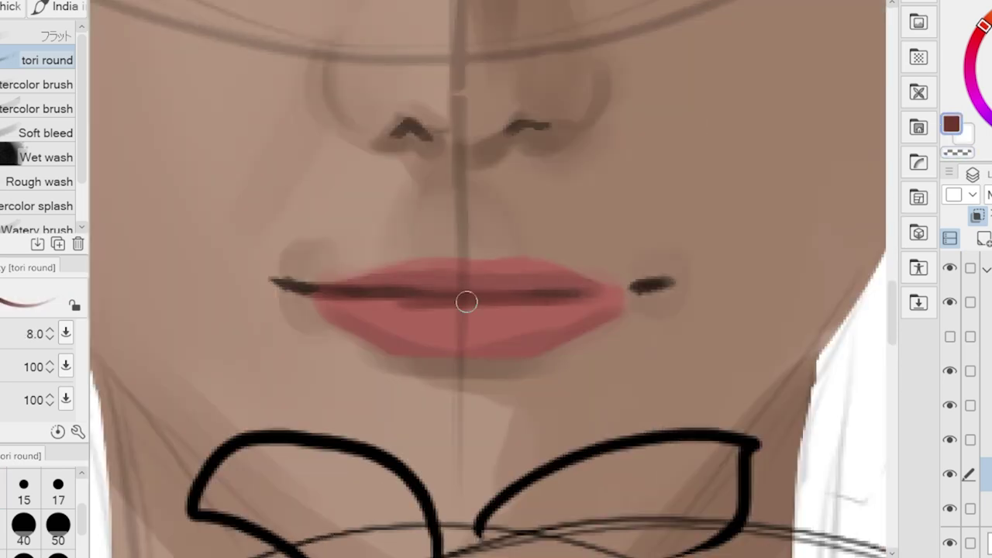
{"action": "left_click_drag", "start_coordinate": [364, 306], "coordinate": [348, 286]}
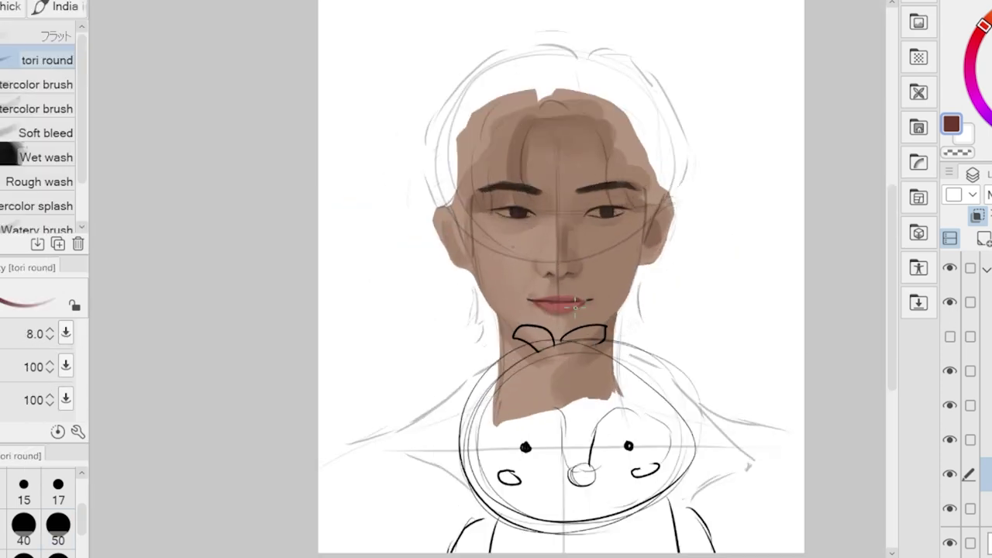
Add highlights to the lips and eye whites, and brighten the cheek and nose bridge with light peach.
{"action": "scroll", "coordinate": [575, 304], "scroll_direction": "up", "scroll_amount": 6}
{"action": "left_click_drag", "start_coordinate": [525, 313], "coordinate": [674, 293]}
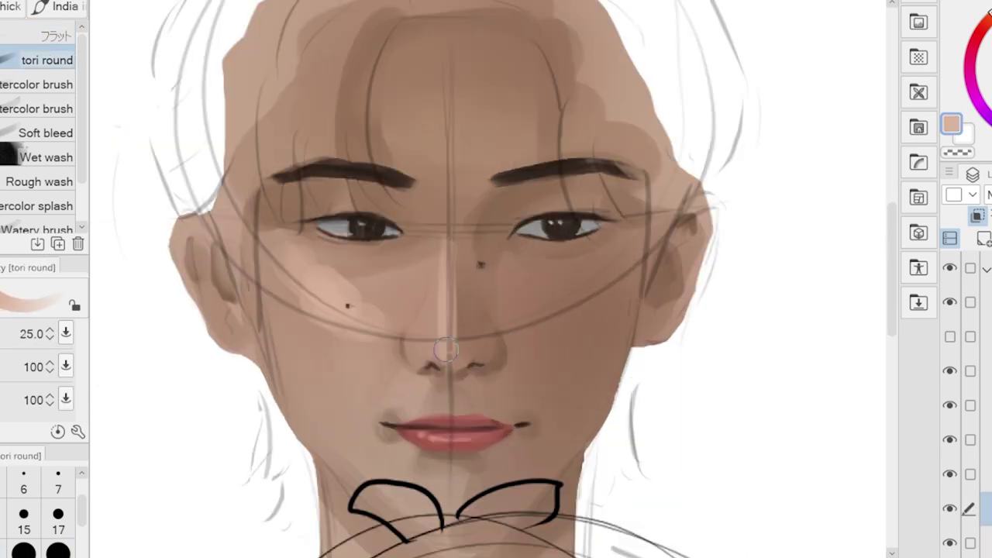
{"action": "key", "text": "ctrl+minus"}
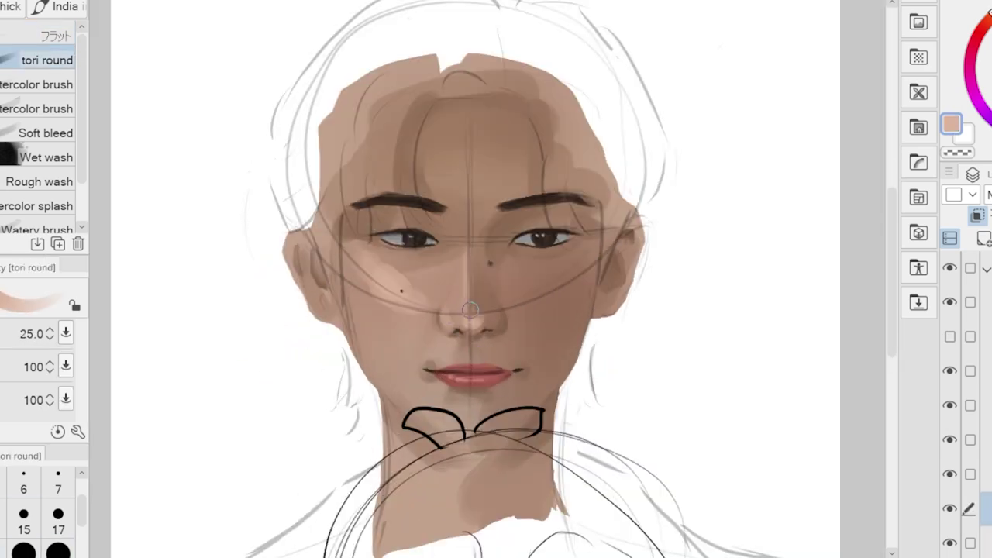
{"action": "scroll", "coordinate": [454, 355], "scroll_direction": "up", "scroll_amount": 2}
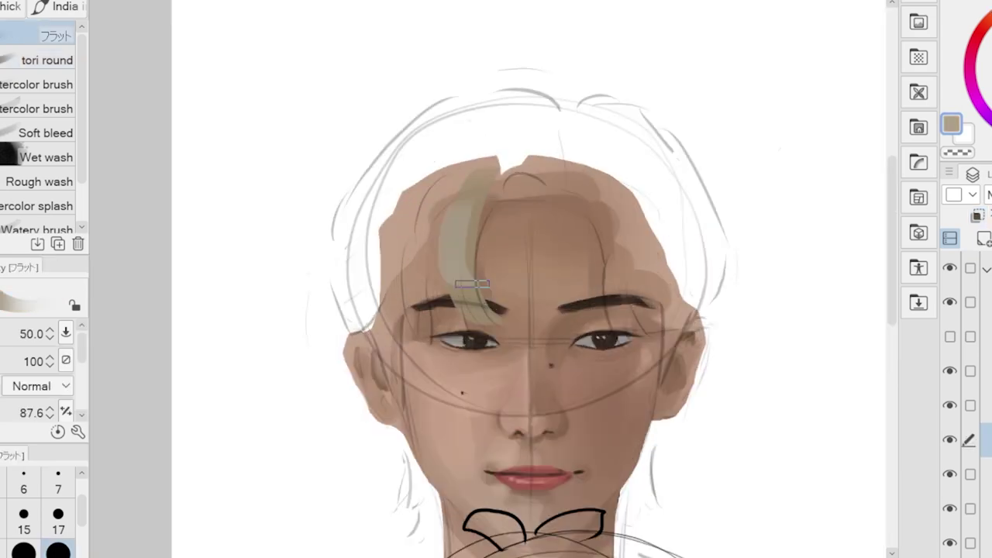
Block in the fringe, crown and one side of the hair in grey-beige with the flat brush at size 50.
{"action": "left_click_drag", "start_coordinate": [376, 298], "coordinate": [546, 104]}
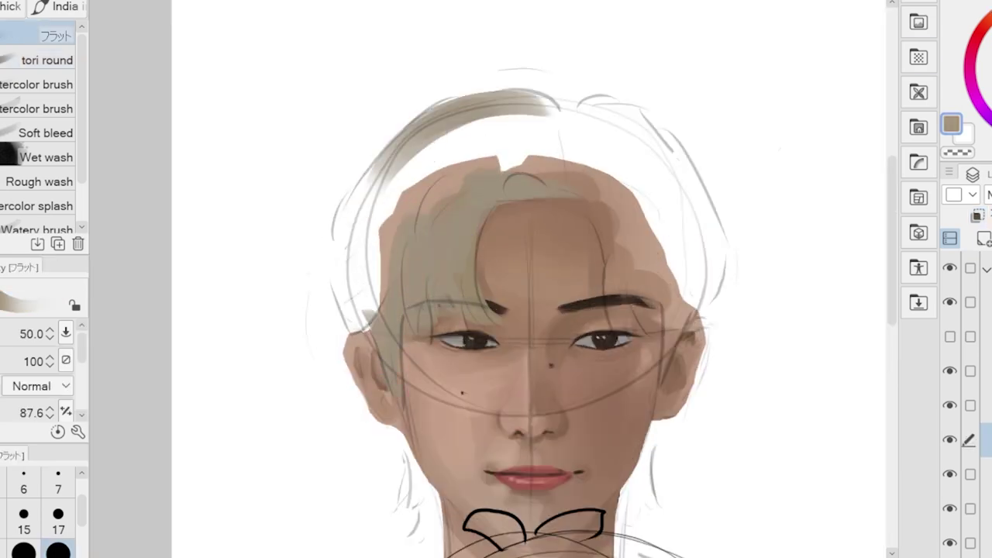
{"action": "mouse_move", "coordinate": [427, 169]}
{"action": "left_mouse_down"}
{"action": "mouse_move", "coordinate": [349, 310]}
{"action": "mouse_move", "coordinate": [403, 116]}
{"action": "left_mouse_up"}
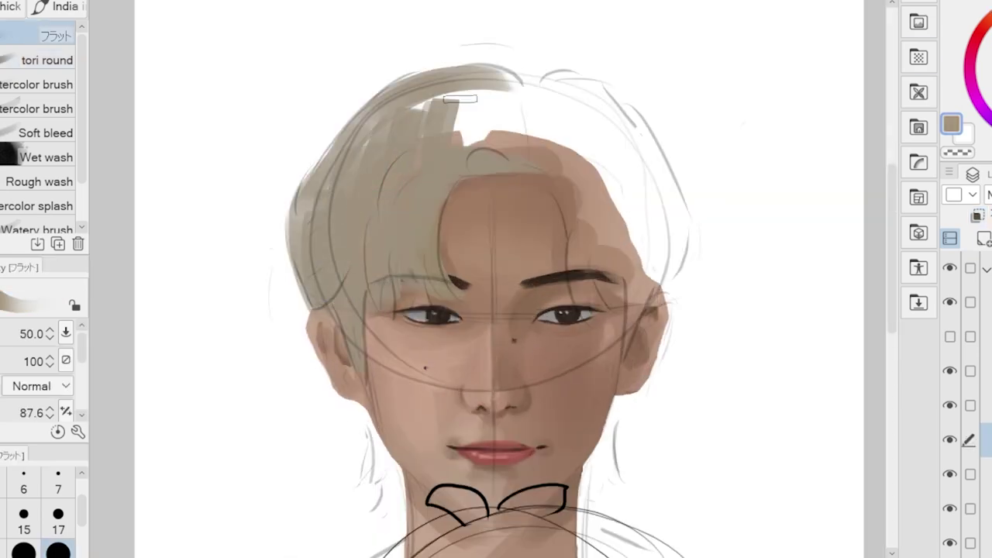
{"action": "left_click_drag", "start_coordinate": [465, 101], "coordinate": [328, 213]}
{"action": "mouse_move", "coordinate": [457, 140]}
{"action": "left_mouse_down"}
{"action": "mouse_move", "coordinate": [521, 113]}
{"action": "mouse_move", "coordinate": [547, 86]}
{"action": "mouse_move", "coordinate": [621, 116]}
{"action": "mouse_move", "coordinate": [655, 209]}
{"action": "left_mouse_up"}
{"action": "left_click_drag", "start_coordinate": [582, 326], "coordinate": [567, 234]}
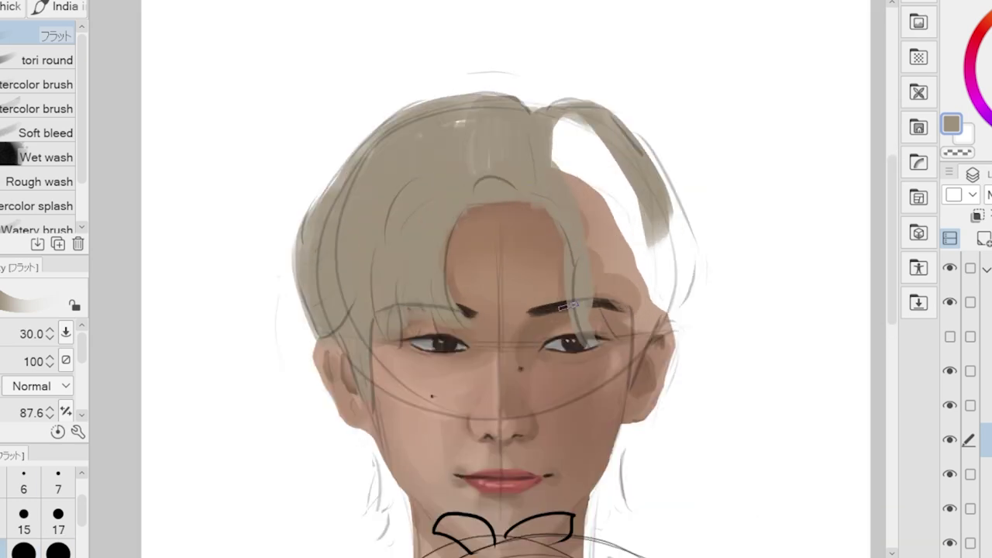
Fill the other side of the fringe and the nape hair in grey-beige at brush sizes 30 and 25.
{"action": "left_click_drag", "start_coordinate": [563, 305], "coordinate": [631, 388]}
{"action": "left_click_drag", "start_coordinate": [647, 330], "coordinate": [668, 265]}
{"action": "mouse_move", "coordinate": [630, 147]}
{"action": "left_mouse_down"}
{"action": "mouse_move", "coordinate": [586, 228]}
{"action": "mouse_move", "coordinate": [618, 200]}
{"action": "mouse_move", "coordinate": [648, 284]}
{"action": "mouse_move", "coordinate": [579, 131]}
{"action": "mouse_move", "coordinate": [678, 325]}
{"action": "left_mouse_up"}
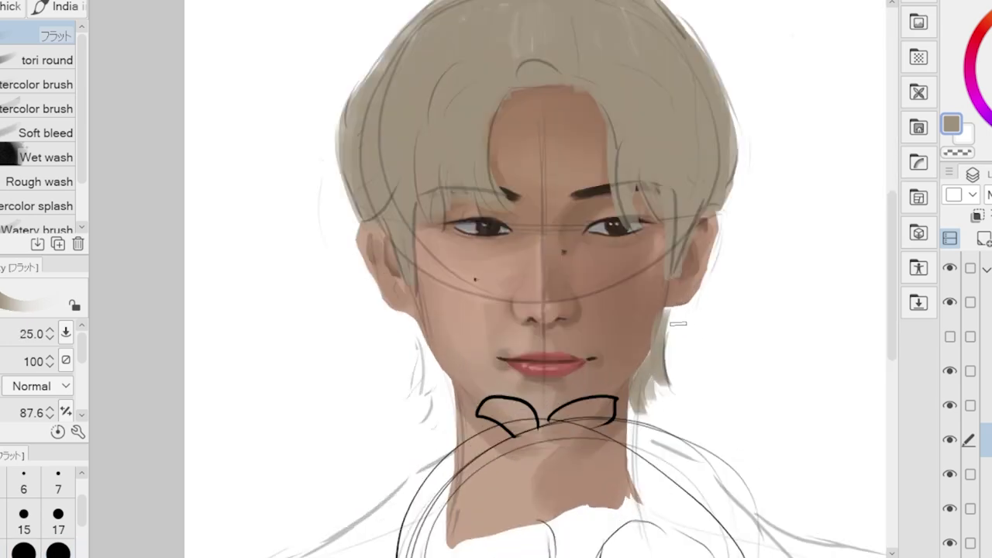
{"action": "key", "text": "ctrl+0"}
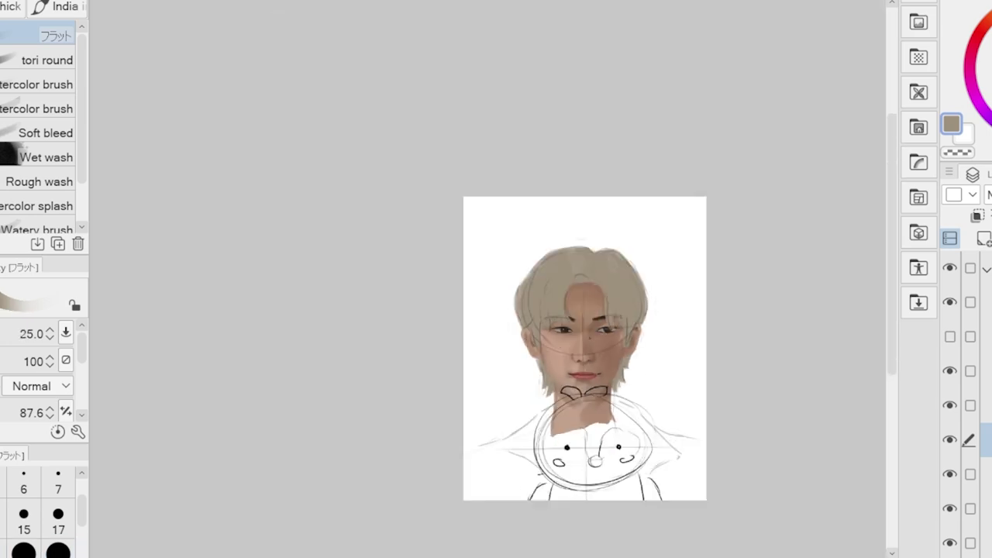
Shade the inner fringe in dark brown at size 30 and the lower edges of the hair at size 120.
{"action": "scroll", "coordinate": [586, 238], "scroll_direction": "up", "scroll_amount": 5}
{"action": "scroll", "coordinate": [604, 227], "scroll_direction": "down", "scroll_amount": 3}
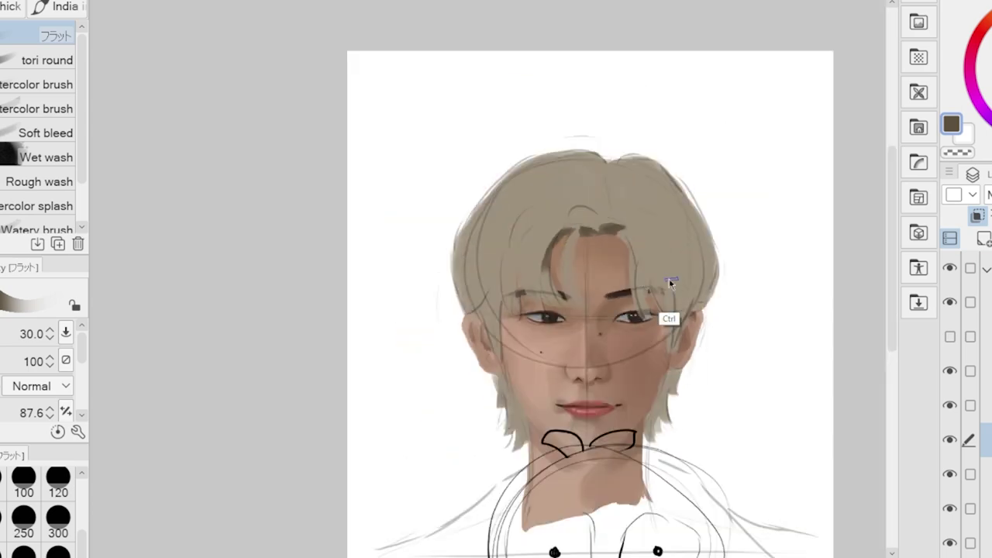
{"action": "scroll", "coordinate": [664, 284], "scroll_direction": "up", "scroll_amount": 3}
{"action": "left_click", "coordinate": [58, 482]}
{"action": "scroll", "coordinate": [401, 381], "scroll_direction": "down", "scroll_amount": 2}
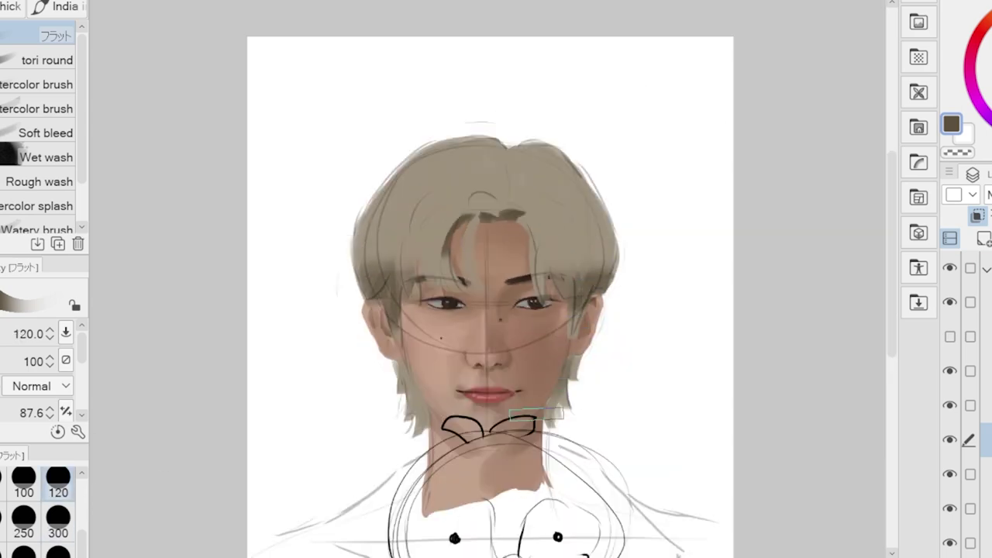
{"action": "left_click_drag", "start_coordinate": [440, 375], "coordinate": [482, 345]}
Paint dark brown strands around the parting, crown and sides of the hair at brush sizes 17 and 30.
{"action": "scroll", "coordinate": [527, 232], "scroll_direction": "up", "scroll_amount": 3}
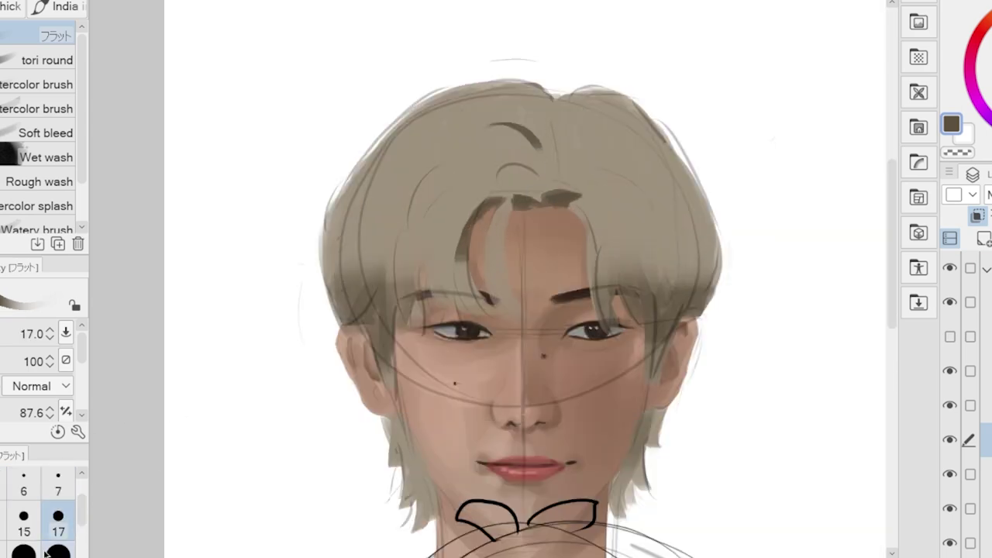
{"action": "left_click_drag", "start_coordinate": [521, 165], "coordinate": [542, 152]}
{"action": "left_click_drag", "start_coordinate": [572, 144], "coordinate": [596, 131]}
{"action": "scroll", "coordinate": [632, 148], "scroll_direction": "down", "scroll_amount": 3}
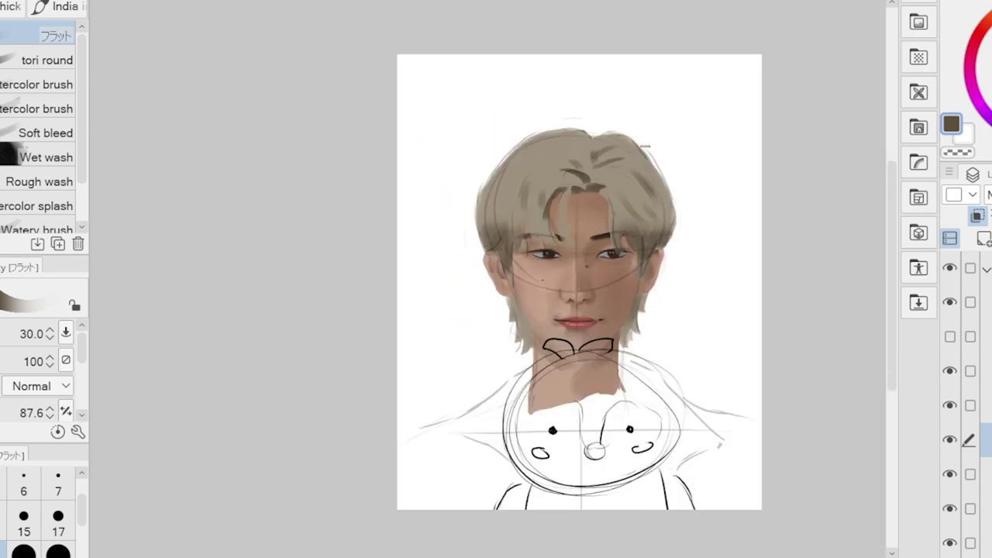
{"action": "scroll", "coordinate": [667, 232], "scroll_direction": "up", "scroll_amount": 2}
{"action": "scroll", "coordinate": [60, 506], "scroll_direction": "down", "scroll_amount": 3}
{"action": "left_click", "coordinate": [58, 515]}
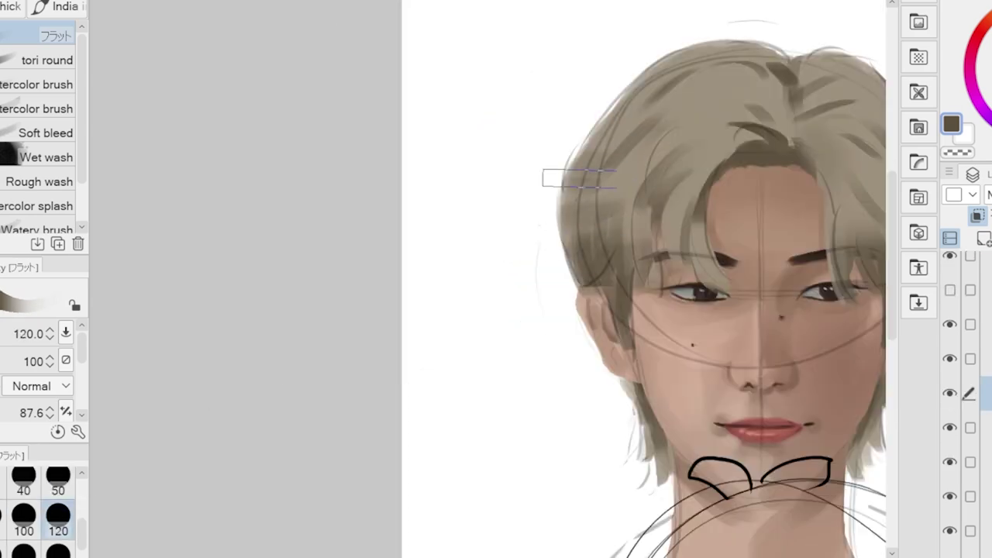
Warm and blend the hair tones, and add light beige strands to the fringe at brush size 25.
{"action": "key", "text": "j"}
{"action": "key", "text": "b"}
{"action": "scroll", "coordinate": [551, 225], "scroll_direction": "down", "scroll_amount": 3}
{"action": "scroll", "coordinate": [641, 153], "scroll_direction": "up", "scroll_amount": 3}
{"action": "left_click_drag", "start_coordinate": [597, 186], "coordinate": [543, 268]}
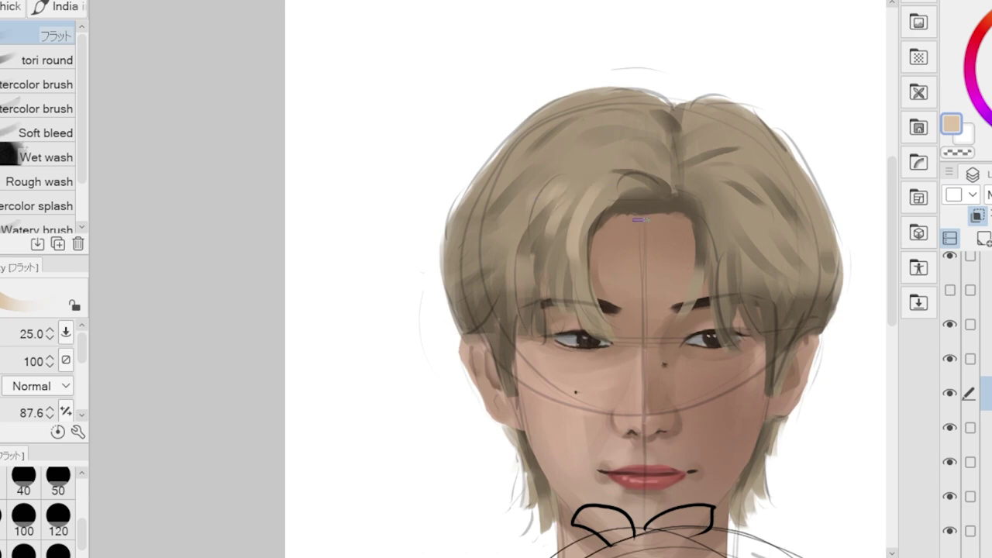
Build up light beige strands across the hair and soften them with the Blend tool at size 50.
{"action": "scroll", "coordinate": [749, 207], "scroll_direction": "down", "scroll_amount": 2}
{"action": "key", "text": "j"}
{"action": "left_click_drag", "start_coordinate": [589, 194], "coordinate": [599, 161]}
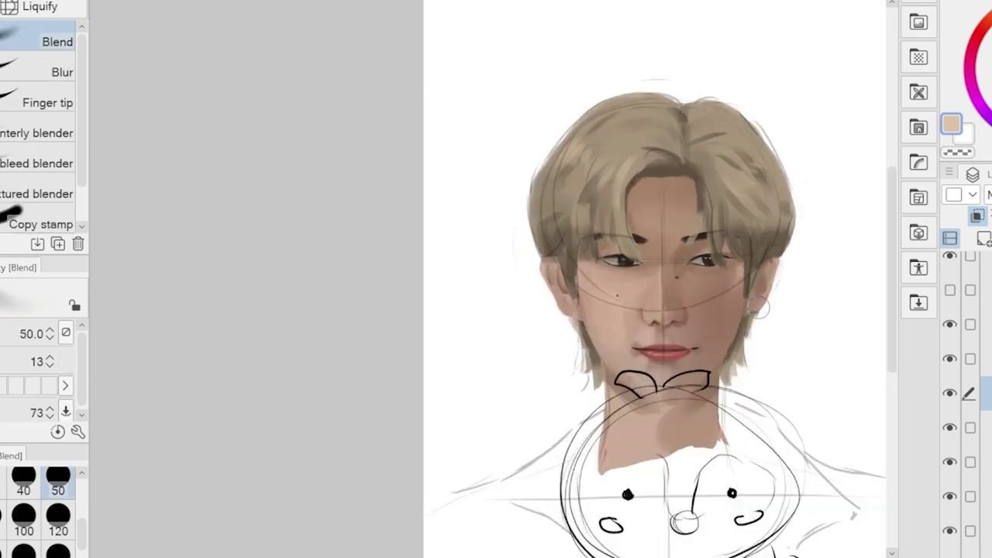
{"action": "key", "text": "b"}
{"action": "key", "text": "j"}
{"action": "key", "text": "b"}
{"action": "key", "text": "j"}
{"action": "scroll", "coordinate": [642, 146], "scroll_direction": "down", "scroll_amount": 3}
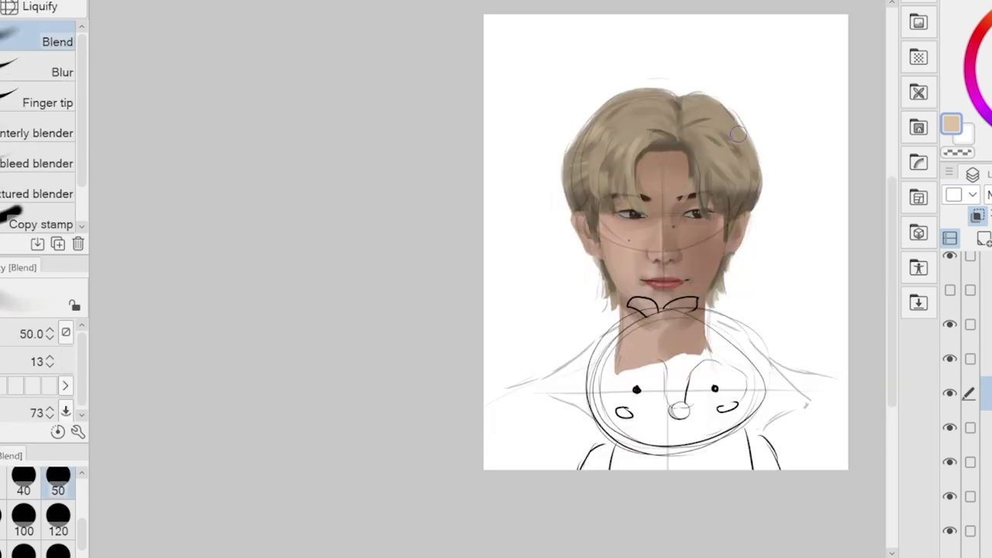
{"action": "scroll", "coordinate": [630, 126], "scroll_direction": "up", "scroll_amount": 3}
{"action": "key", "text": "b"}
Lasso the shoulders and neckline and fill the selection with muted blue as the shirt using the G-pen at size 120.
{"action": "key", "text": "m"}
{"action": "scroll", "coordinate": [654, 117], "scroll_direction": "down", "scroll_amount": 2}
{"action": "left_click_drag", "start_coordinate": [335, 414], "coordinate": [505, 533]}
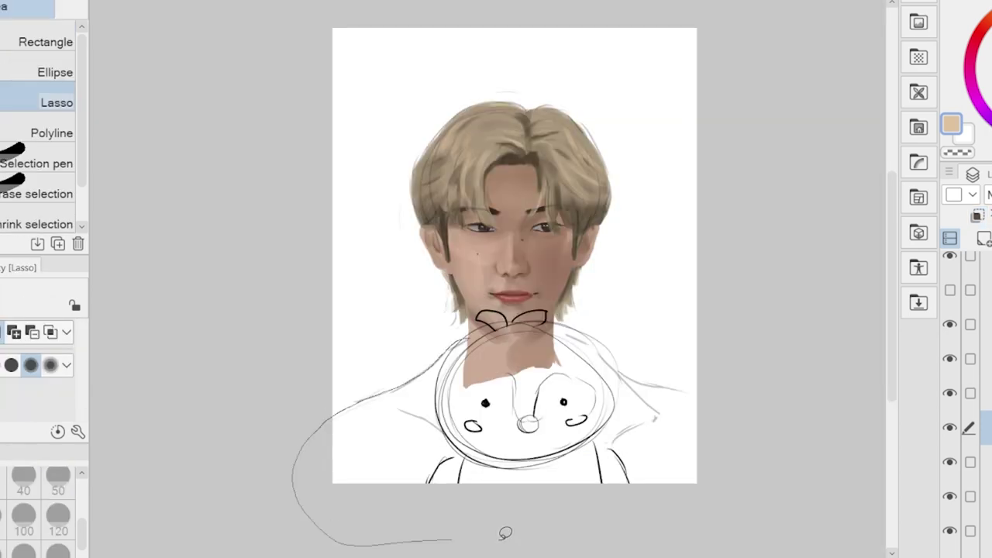
{"action": "left_click_drag", "start_coordinate": [600, 338], "coordinate": [601, 337]}
{"action": "key", "text": "p"}
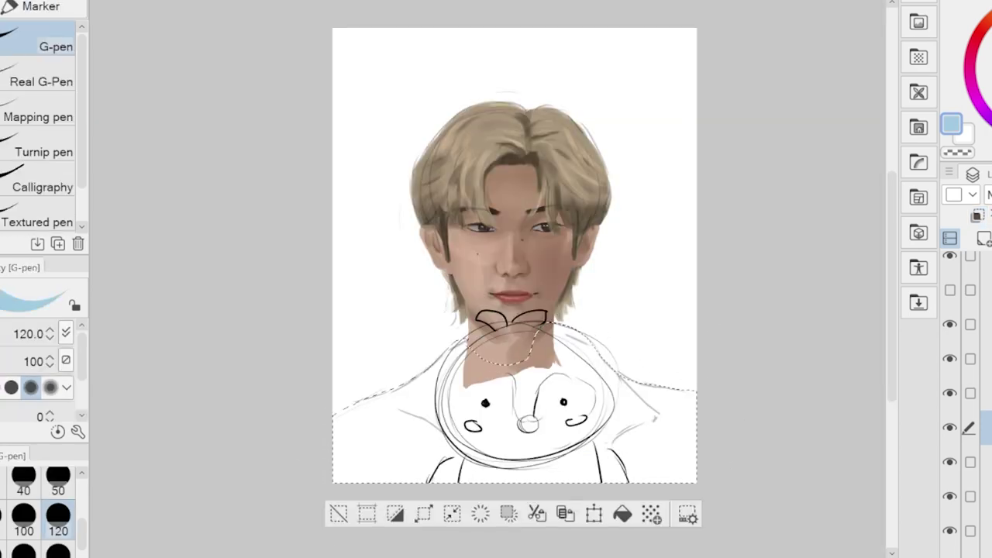
{"action": "mouse_move", "coordinate": [341, 473]}
{"action": "left_mouse_down"}
{"action": "mouse_move", "coordinate": [514, 481]}
{"action": "mouse_move", "coordinate": [557, 363]}
{"action": "mouse_move", "coordinate": [611, 373]}
{"action": "mouse_move", "coordinate": [646, 439]}
{"action": "mouse_move", "coordinate": [520, 470]}
{"action": "mouse_move", "coordinate": [448, 431]}
{"action": "left_mouse_up"}
Clear the selection and fill the plush toy's head and body silhouette with dark grey using the G-pen.
{"action": "key", "text": "b"}
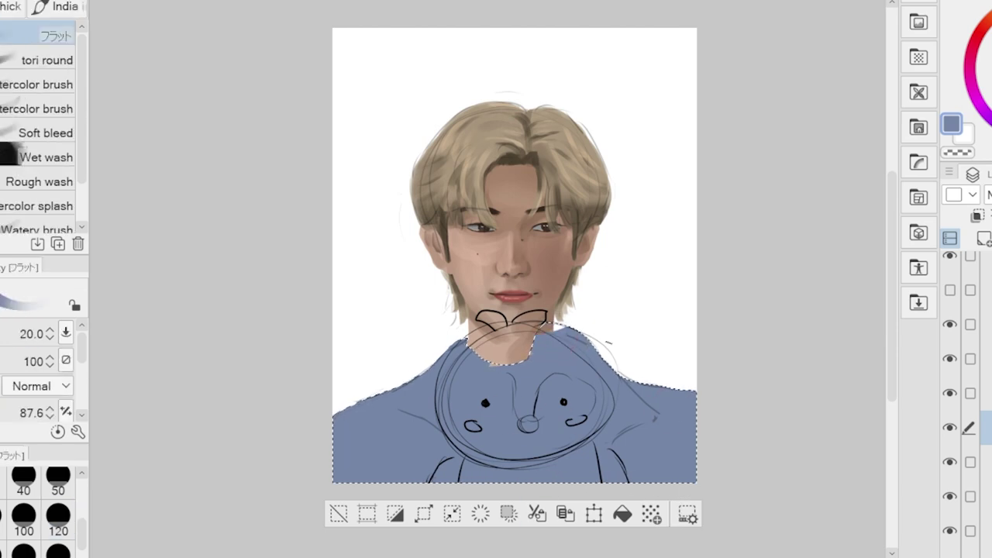
{"action": "key", "text": "p"}
{"action": "key", "text": "ctrl+d"}
{"action": "mouse_move", "coordinate": [496, 333]}
{"action": "left_mouse_down"}
{"action": "mouse_move", "coordinate": [464, 372]}
{"action": "mouse_move", "coordinate": [586, 434]}
{"action": "mouse_move", "coordinate": [506, 347]}
{"action": "mouse_move", "coordinate": [552, 397]}
{"action": "mouse_move", "coordinate": [490, 480]}
{"action": "mouse_move", "coordinate": [619, 471]}
{"action": "mouse_move", "coordinate": [605, 521]}
{"action": "left_mouse_up"}
Shade the collar and sleeve folds of the shirt in darker blue.
{"action": "key", "text": "b"}
{"action": "left_click_drag", "start_coordinate": [495, 521], "coordinate": [554, 518]}
{"action": "left_click", "coordinate": [684, 472], "text": "alt"}
{"action": "mouse_move", "coordinate": [685, 472]}
{"action": "left_mouse_down"}
{"action": "mouse_move", "coordinate": [702, 418]}
{"action": "mouse_move", "coordinate": [729, 435]}
{"action": "left_mouse_up"}
{"action": "left_click_drag", "start_coordinate": [512, 405], "coordinate": [486, 409]}
{"action": "key", "text": "j"}
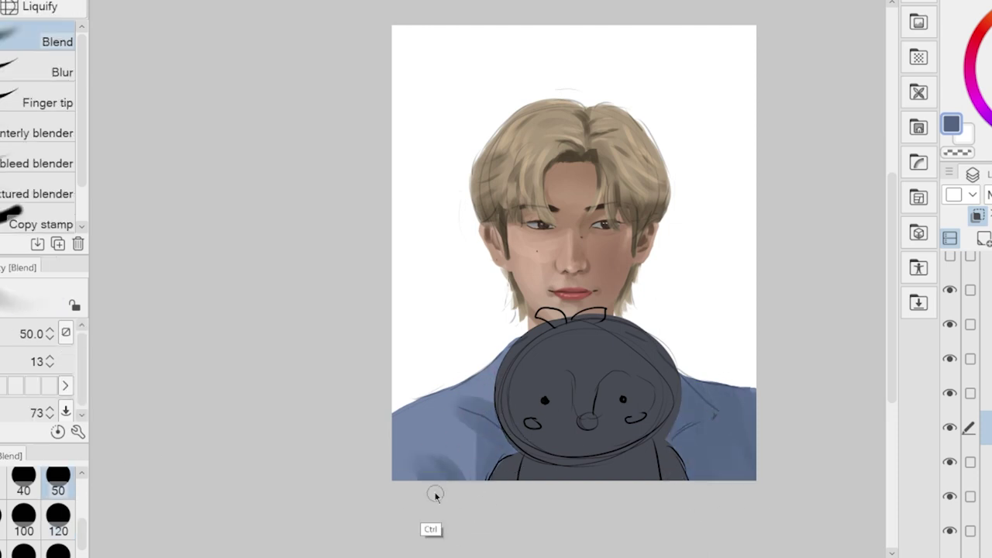
Blend the shirt shading and deepen the shadows around the plush with the tori round brush at sizes 120 and 70.
{"action": "key", "text": "b"}
{"action": "key", "text": "j"}
{"action": "key", "text": "b"}
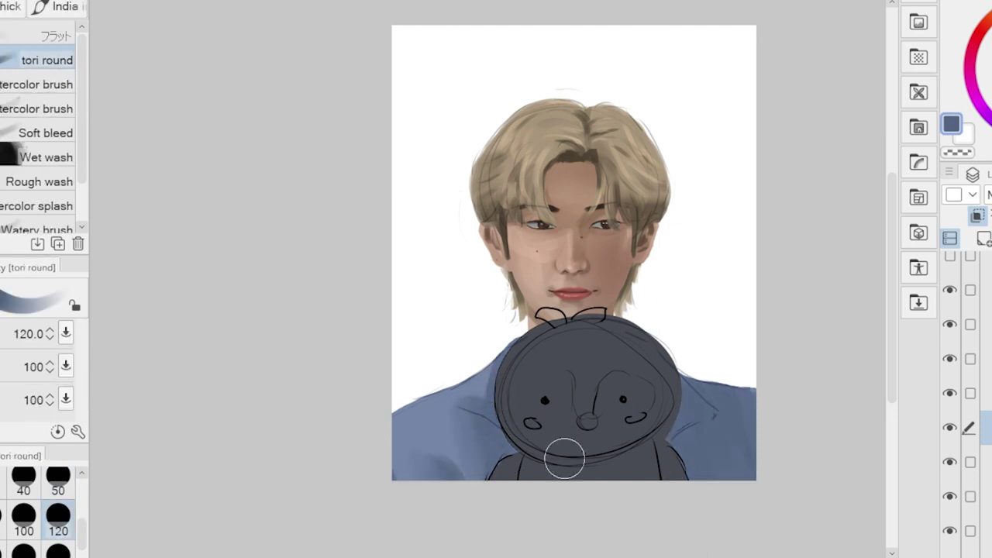
{"action": "key", "text": "j"}
{"action": "key", "text": "b"}
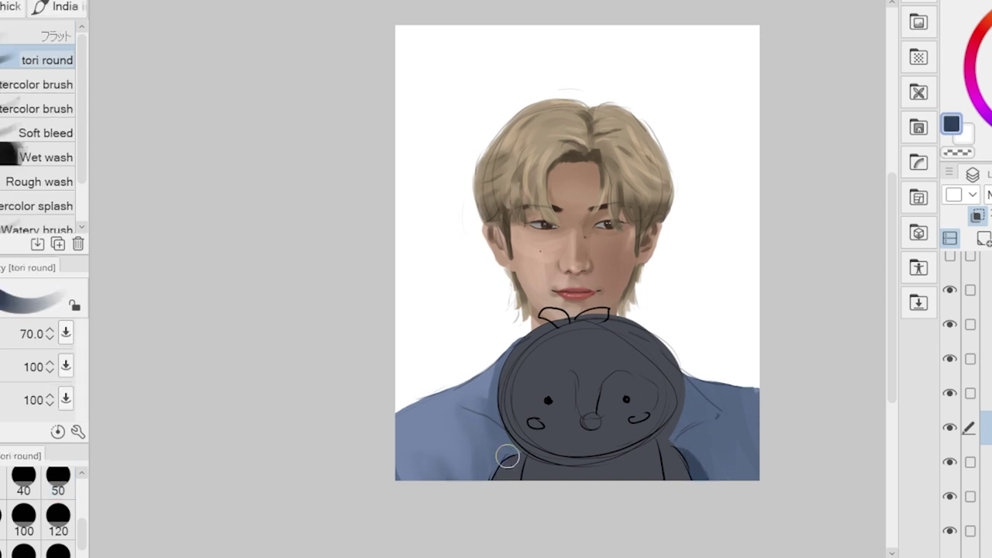
Define the collar edges and crease lines in dark navy and sampled blues with the tori round brush at size 20.
{"action": "scroll", "coordinate": [677, 469], "scroll_direction": "up", "scroll_amount": 1}
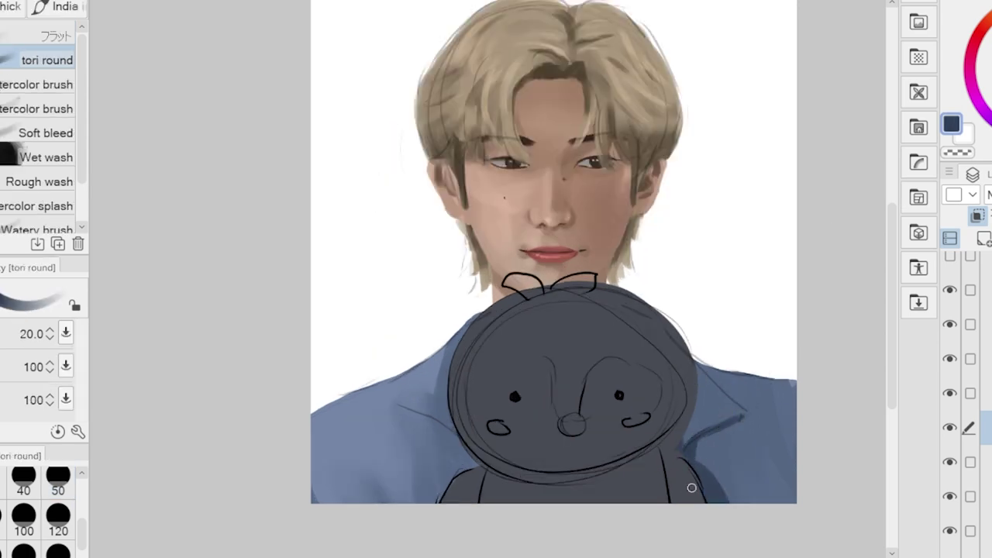
{"action": "scroll", "coordinate": [743, 419], "scroll_direction": "up", "scroll_amount": 1}
{"action": "left_click", "coordinate": [743, 419], "text": "alt"}
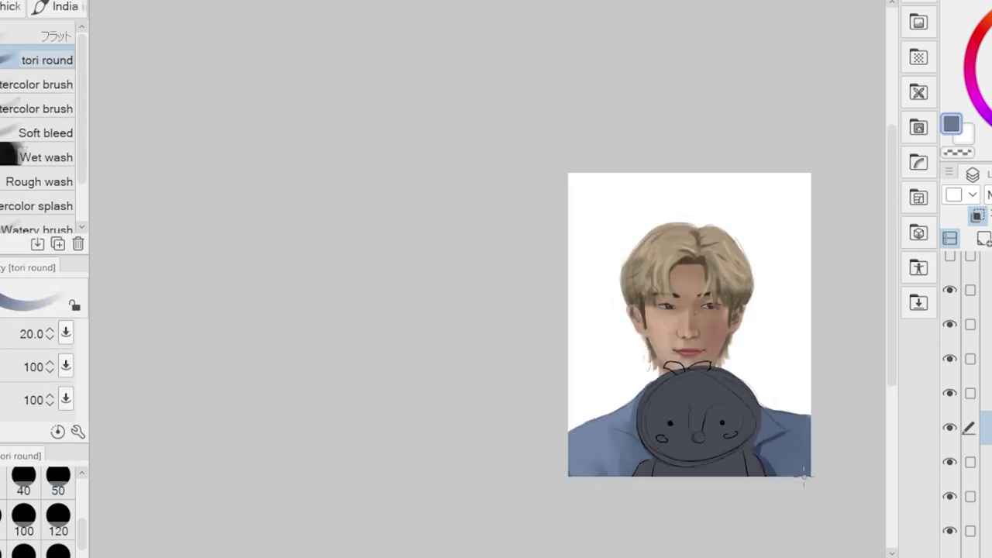
{"action": "scroll", "coordinate": [791, 431], "scroll_direction": "up", "scroll_amount": 2}
{"action": "left_click", "coordinate": [698, 435], "text": "alt"}
{"action": "scroll", "coordinate": [441, 404], "scroll_direction": "down", "scroll_amount": 2}
{"action": "key", "text": "j"}
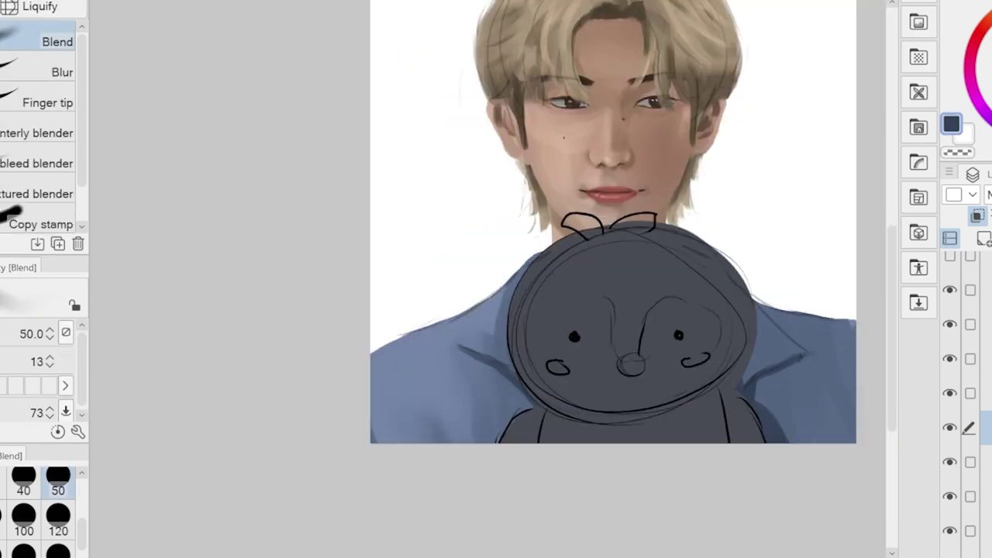
Add light blue highlights to the shirt's collar and folds and soften them with the Blend tool at size 50.
{"action": "key", "text": "b"}
{"action": "scroll", "coordinate": [458, 535], "scroll_direction": "up", "scroll_amount": 2}
{"action": "key", "text": "j"}
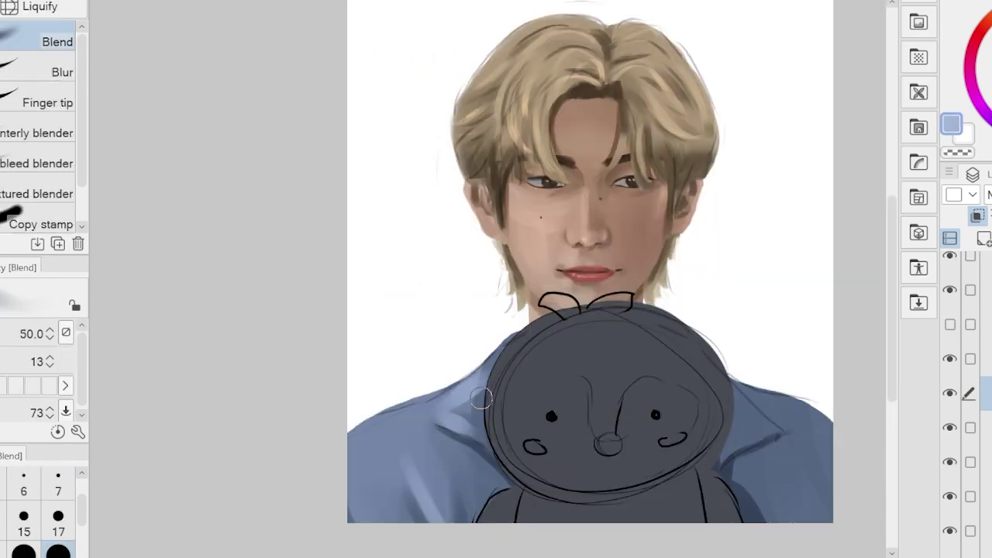
{"action": "scroll", "coordinate": [465, 396], "scroll_direction": "down", "scroll_amount": 1}
{"action": "key", "text": "b"}
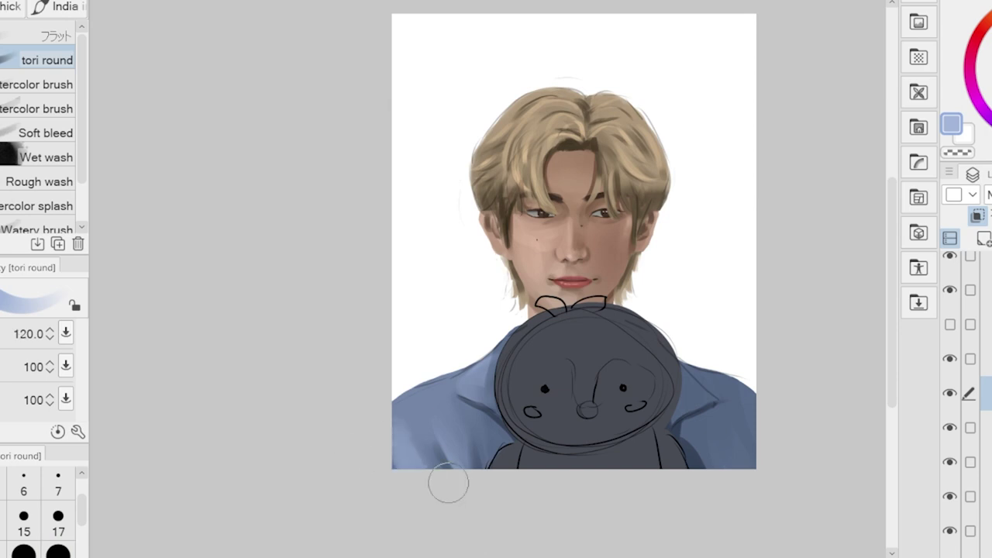
{"action": "key", "text": "j"}
Fill the plush penguin's face patches and belly with light grey using the G-pen at size 70.
{"action": "scroll", "coordinate": [317, 401], "scroll_direction": "up", "scroll_amount": 1}
{"action": "key", "text": "b"}
{"action": "scroll", "coordinate": [476, 381], "scroll_direction": "up", "scroll_amount": 1}
{"action": "key", "text": "p"}
{"action": "scroll", "coordinate": [476, 381], "scroll_direction": "down", "scroll_amount": 1}
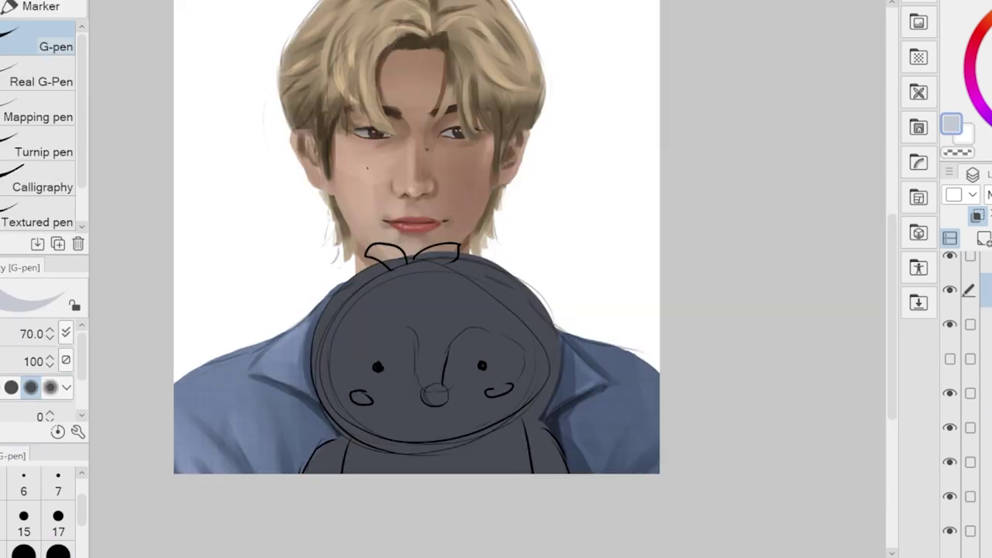
{"action": "mouse_move", "coordinate": [403, 366]}
{"action": "left_mouse_down"}
{"action": "mouse_move", "coordinate": [470, 345]}
{"action": "mouse_move", "coordinate": [421, 388]}
{"action": "mouse_move", "coordinate": [410, 414]}
{"action": "mouse_move", "coordinate": [508, 351]}
{"action": "mouse_move", "coordinate": [483, 363]}
{"action": "mouse_move", "coordinate": [478, 388]}
{"action": "mouse_move", "coordinate": [509, 348]}
{"action": "mouse_move", "coordinate": [575, 328]}
{"action": "mouse_move", "coordinate": [518, 381]}
{"action": "mouse_move", "coordinate": [489, 362]}
{"action": "mouse_move", "coordinate": [508, 415]}
{"action": "mouse_move", "coordinate": [436, 435]}
{"action": "mouse_move", "coordinate": [358, 483]}
{"action": "mouse_move", "coordinate": [426, 427]}
{"action": "mouse_move", "coordinate": [494, 406]}
{"action": "left_mouse_up"}
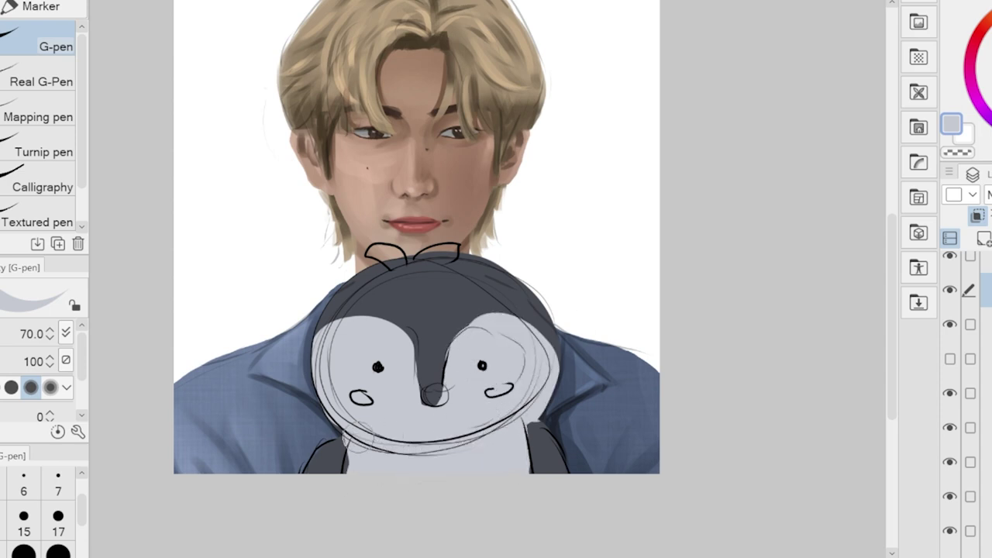
Fill the tuft on top of the penguin's head with its dark grey using the G-pen at size 17.
{"action": "key", "text": "bracketleft"}
{"action": "key", "text": "bracketleft"}
{"action": "key", "text": "bracketleft"}
{"action": "key", "text": "bracketleft"}
{"action": "key", "text": "bracketleft"}
{"action": "key", "text": "bracketleft"}
{"action": "key", "text": "bracketleft"}
{"action": "left_click", "coordinate": [554, 426], "text": "alt"}
{"action": "scroll", "coordinate": [516, 334], "scroll_direction": "up", "scroll_amount": 2}
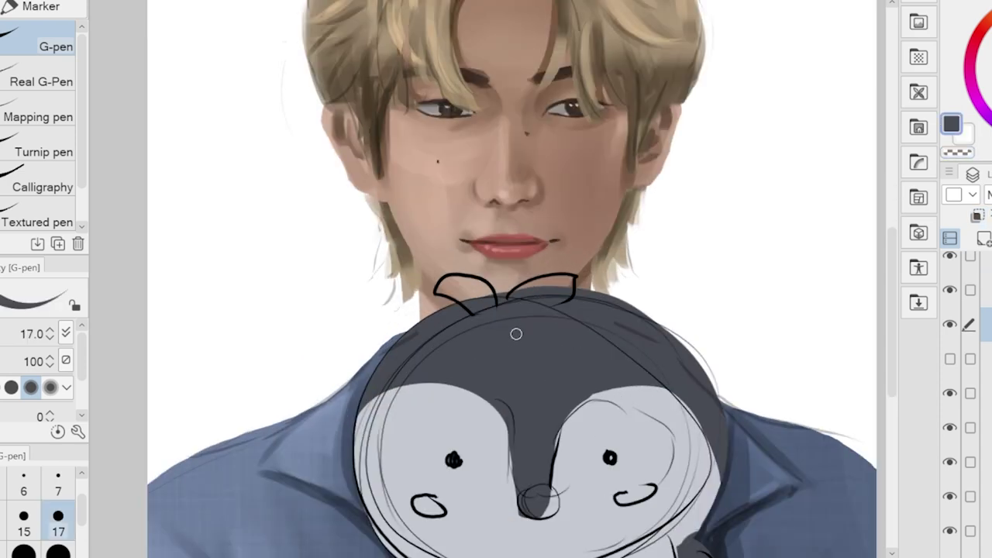
{"action": "scroll", "coordinate": [539, 287], "scroll_direction": "down", "scroll_amount": 3}
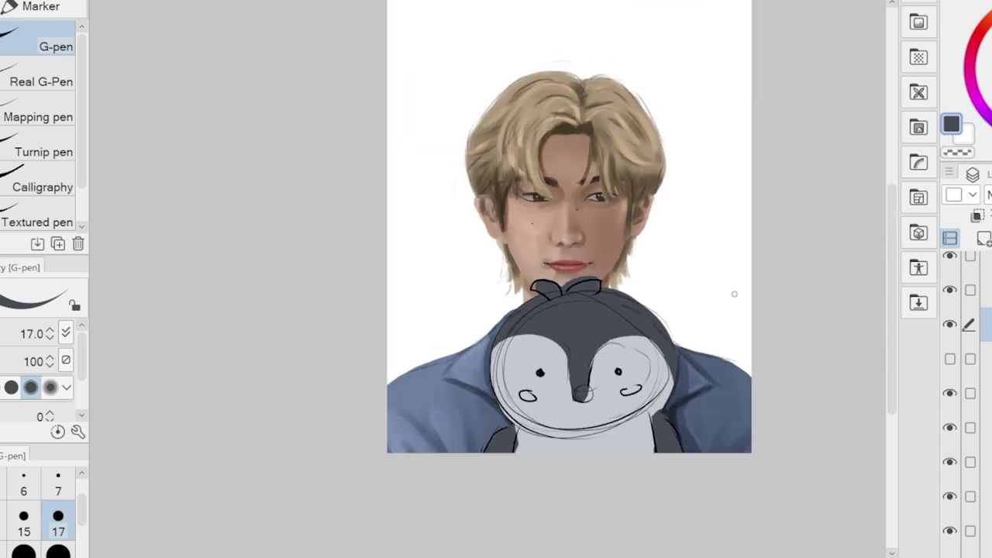
Paint an orange beak on the penguin's face with the G-pen at size 17.
{"action": "scroll", "coordinate": [497, 310], "scroll_direction": "up", "scroll_amount": 6}
{"action": "left_click", "coordinate": [414, 425], "text": "alt"}
{"action": "left_click_drag", "start_coordinate": [359, 413], "coordinate": [326, 483]}
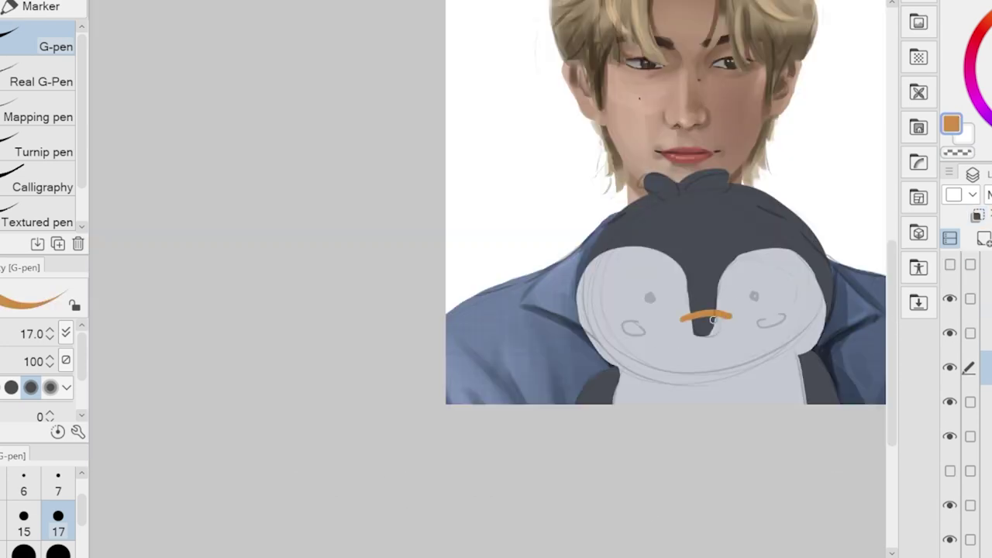
{"action": "scroll", "coordinate": [722, 333], "scroll_direction": "down", "scroll_amount": 3}
{"action": "scroll", "coordinate": [698, 326], "scroll_direction": "up", "scroll_amount": 4}
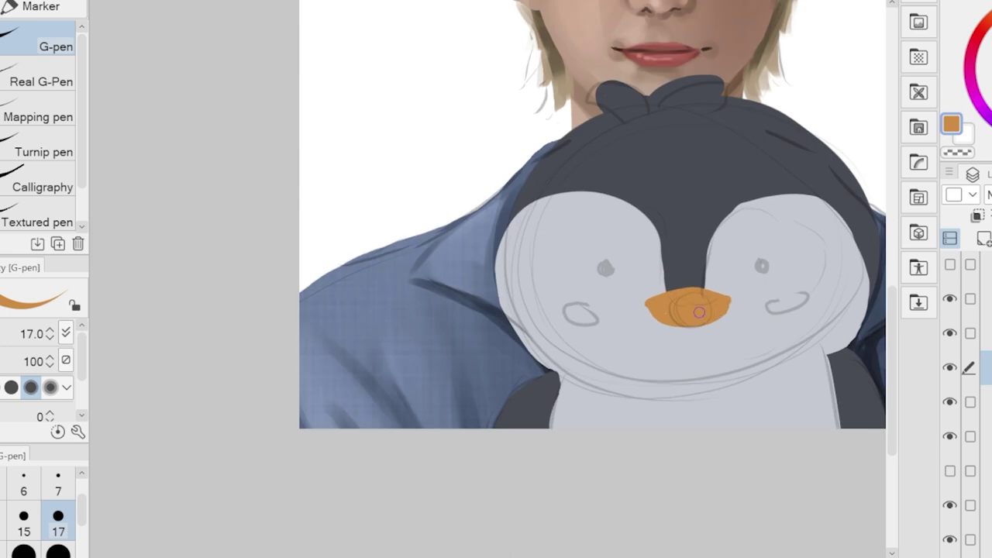
{"action": "key", "text": "l"}
{"action": "left_click_drag", "start_coordinate": [698, 273], "coordinate": [781, 333]}
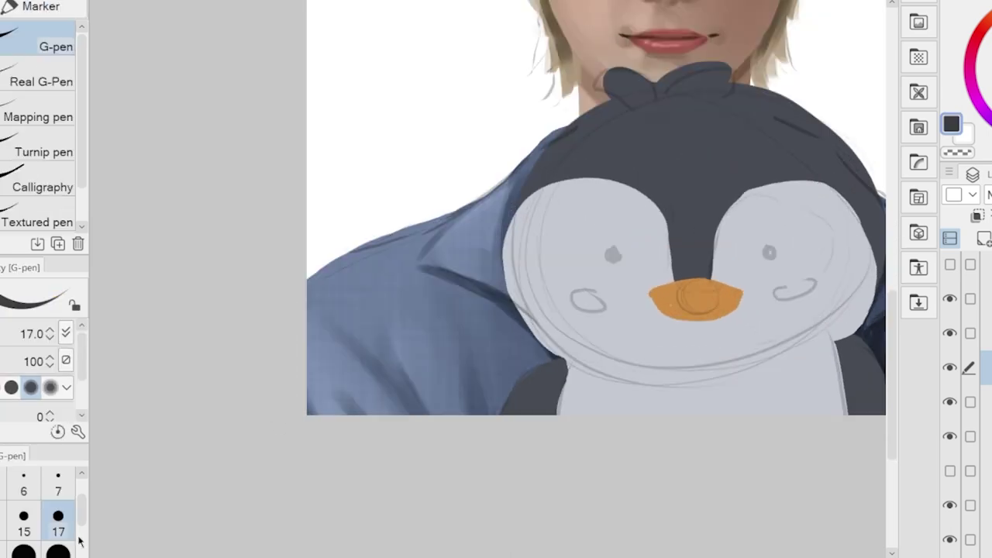
Paint the penguin's round eyes in dark grey and its cheek spots in pink with the G-pen at size 50.
{"action": "left_click", "coordinate": [771, 250]}
{"action": "left_click", "coordinate": [604, 260]}
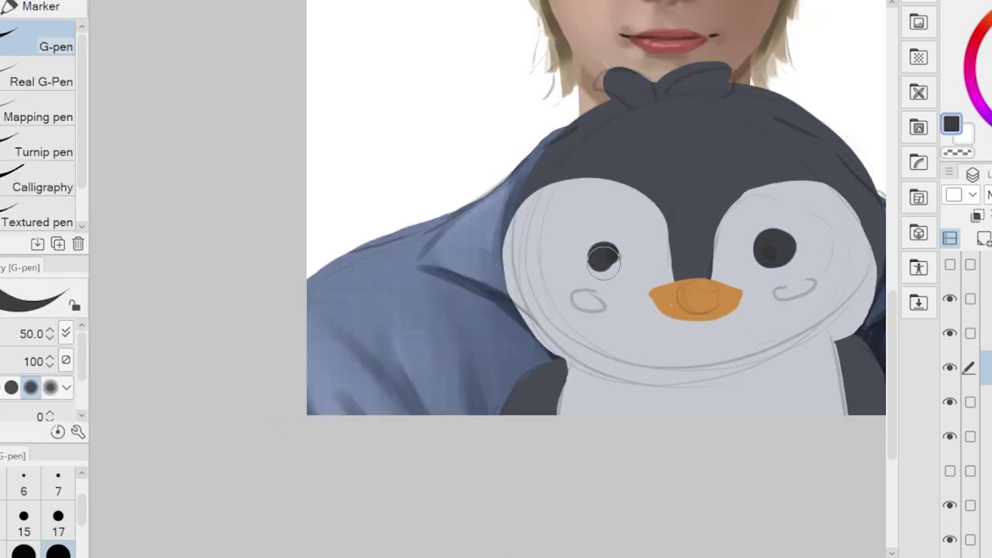
{"action": "scroll", "coordinate": [698, 232], "scroll_direction": "down", "scroll_amount": 4}
{"action": "scroll", "coordinate": [775, 233], "scroll_direction": "up", "scroll_amount": 4}
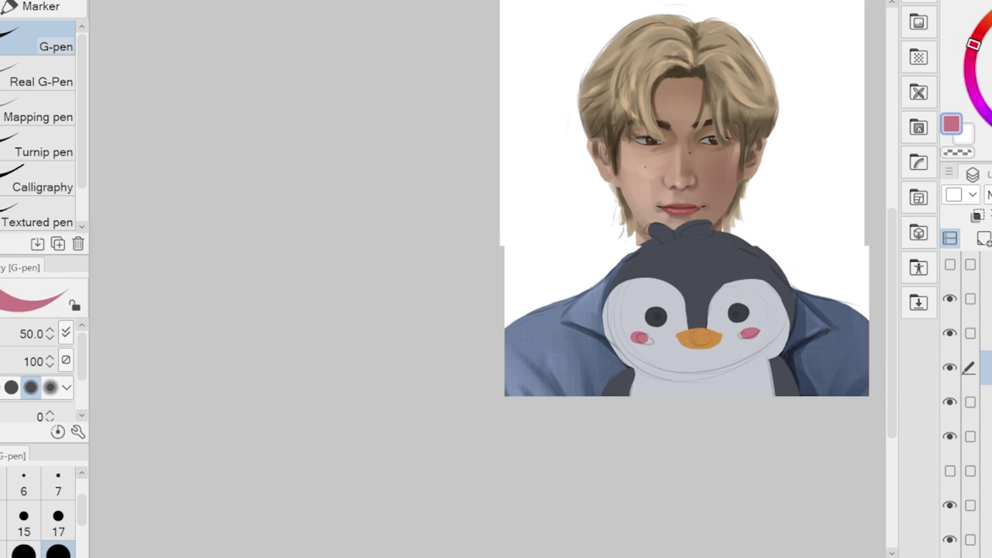
Shade the penguin's dark head and flippers in dark navy using the tori round brush at size 50, and soften the strokes with Blend.
{"action": "left_click", "coordinate": [977, 436]}
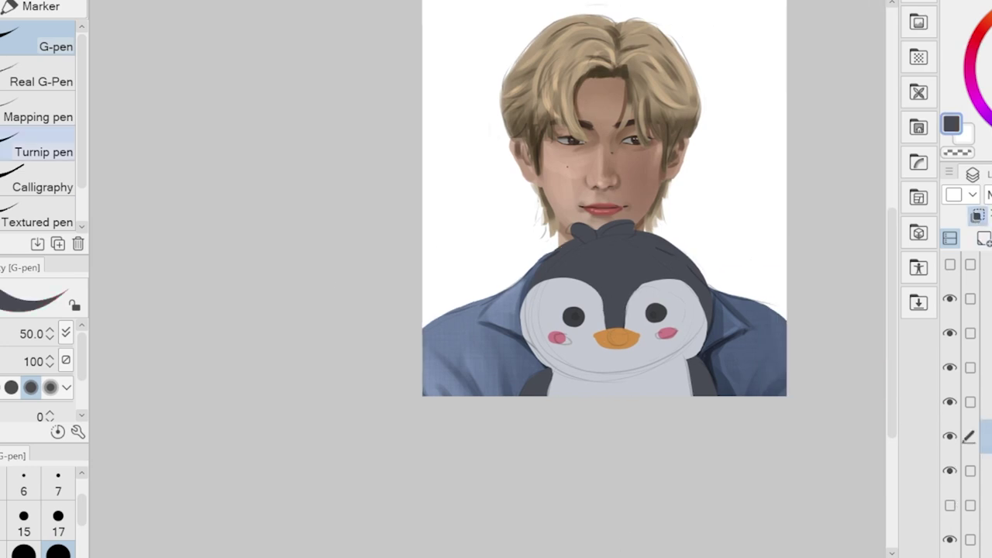
{"action": "key", "text": "b"}
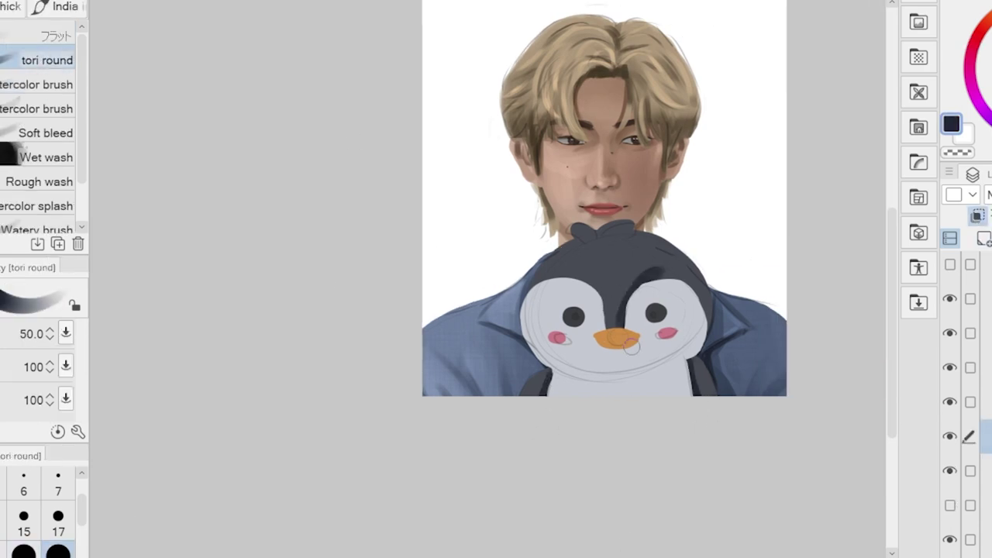
{"action": "mouse_move", "coordinate": [643, 226]}
{"action": "left_mouse_down"}
{"action": "mouse_move", "coordinate": [614, 209]}
{"action": "mouse_move", "coordinate": [593, 226]}
{"action": "left_mouse_up"}
{"action": "key", "text": "j"}
{"action": "key", "text": "b"}
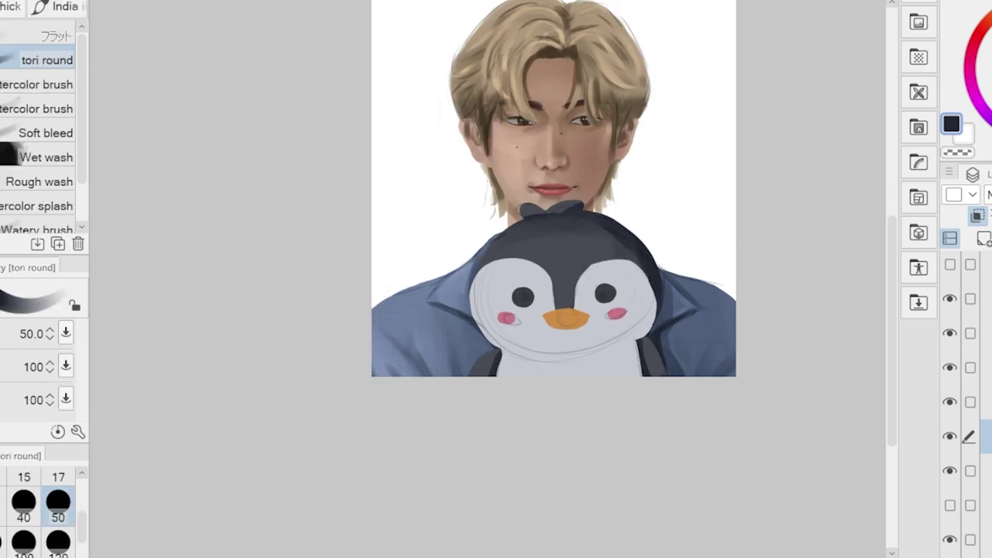
{"action": "key", "text": "j"}
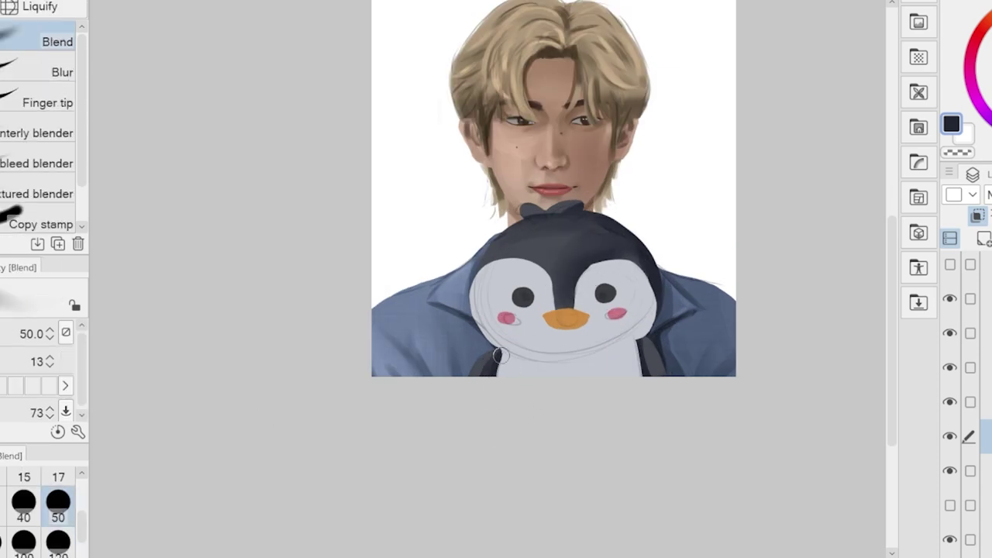
Paint a soft blue-grey sheen on the penguin's dark head using tori round at sizes 120 and 80, and blend it.
{"action": "key", "text": "b"}
{"action": "key", "text": "ctrl+plus"}
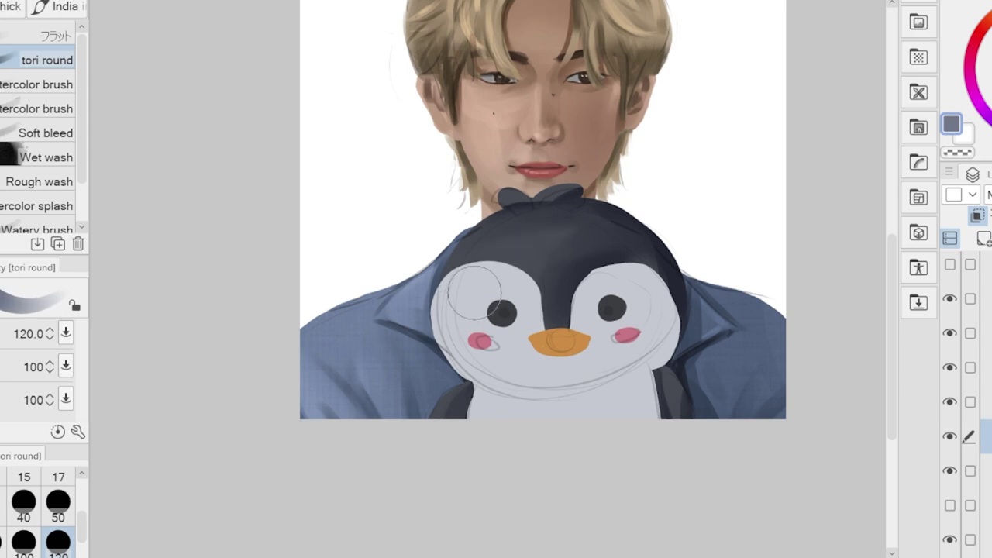
{"action": "key", "text": "bracketleft"}
{"action": "key", "text": "bracketleft"}
{"action": "key", "text": "j"}
{"action": "key", "text": "ctrl+minus"}
{"action": "key", "text": "b"}
{"action": "key", "text": "ctrl+plus"}
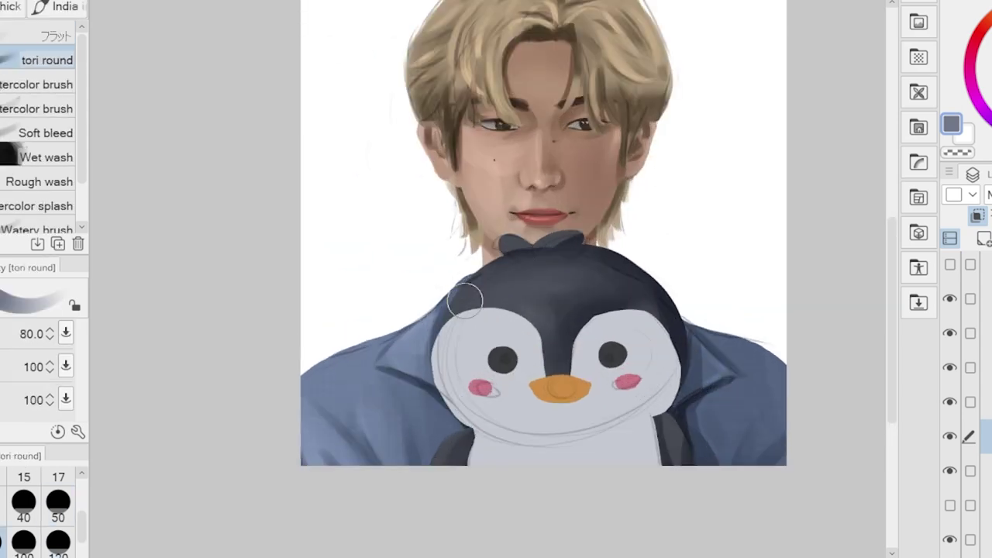
Add smaller blue-grey highlights to the penguin's head edge and tuft with tori round, and smooth them using Blend at size 50.
{"action": "key", "text": "bracketleft"}
{"action": "key", "text": "bracketleft"}
{"action": "key", "text": "bracketleft"}
{"action": "key", "text": "bracketleft"}
{"action": "key", "text": "j"}
{"action": "key", "text": "b"}
{"action": "key", "text": "j"}
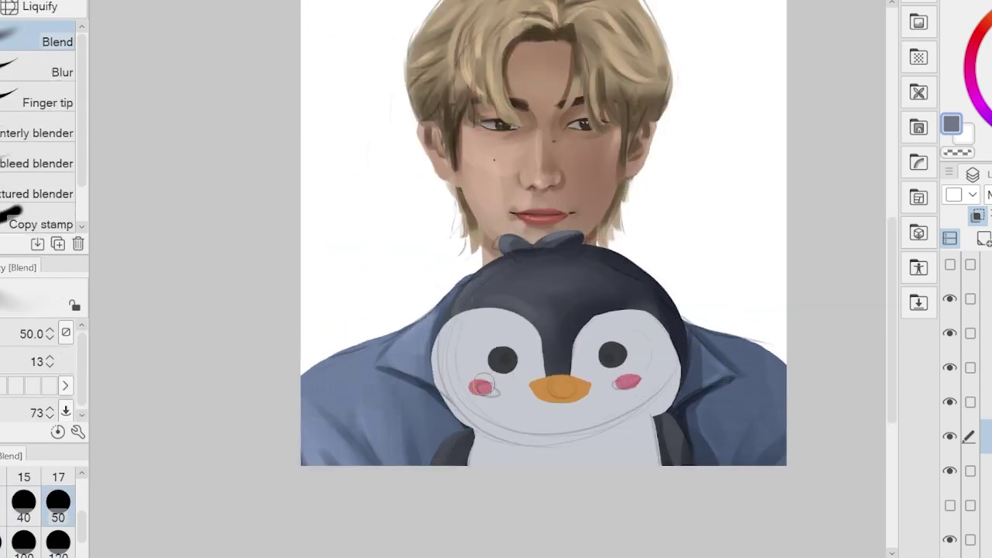
Shade the penguin's light face, eye surrounds and belly below the chin in blue-grey using tori round at sizes 25 and 50.
{"action": "key", "text": "b"}
{"action": "key", "text": "j"}
{"action": "key", "text": "ctrl+minus"}
{"action": "key", "text": "ctrl+plus"}
{"action": "key", "text": "ctrl+plus"}
{"action": "key", "text": "b"}
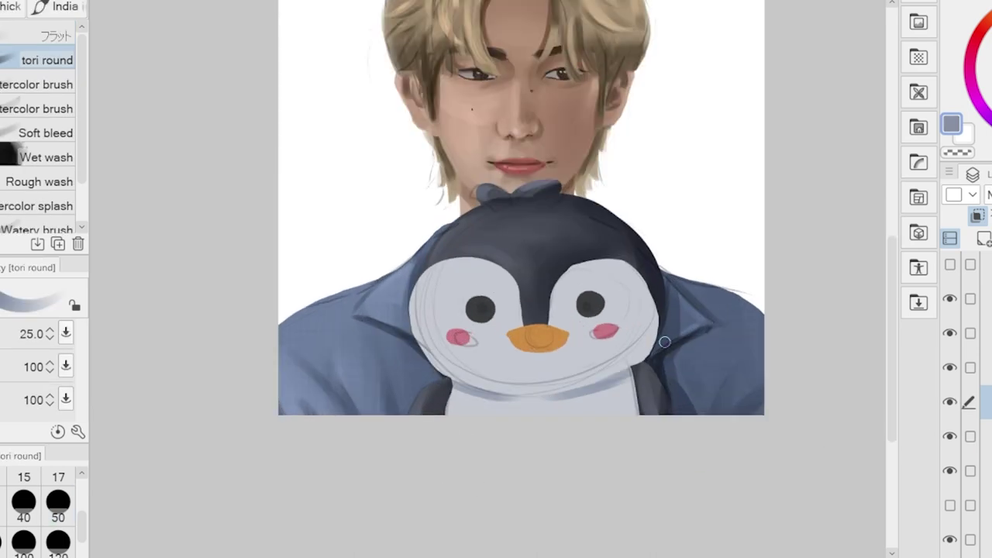
{"action": "left_click", "coordinate": [65, 504]}
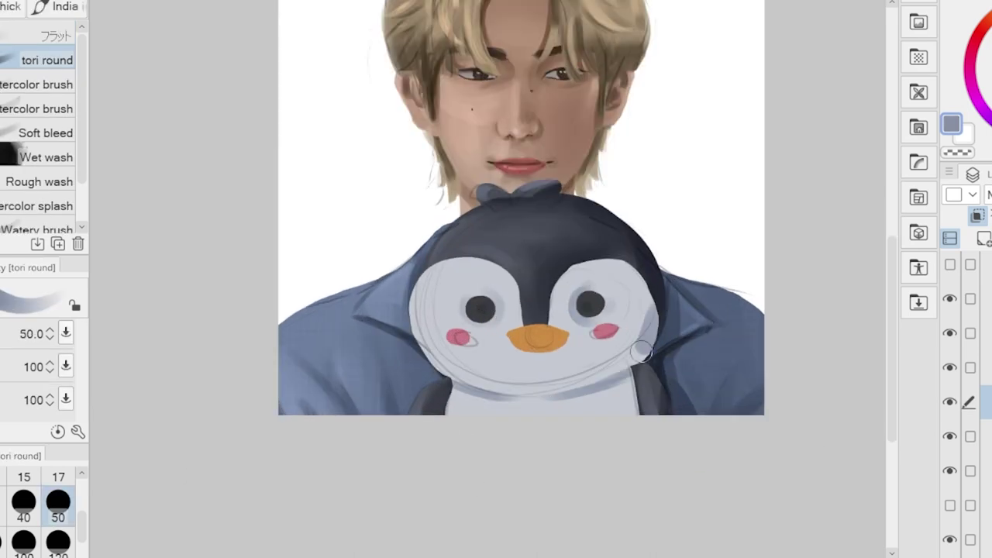
{"action": "key", "text": "j"}
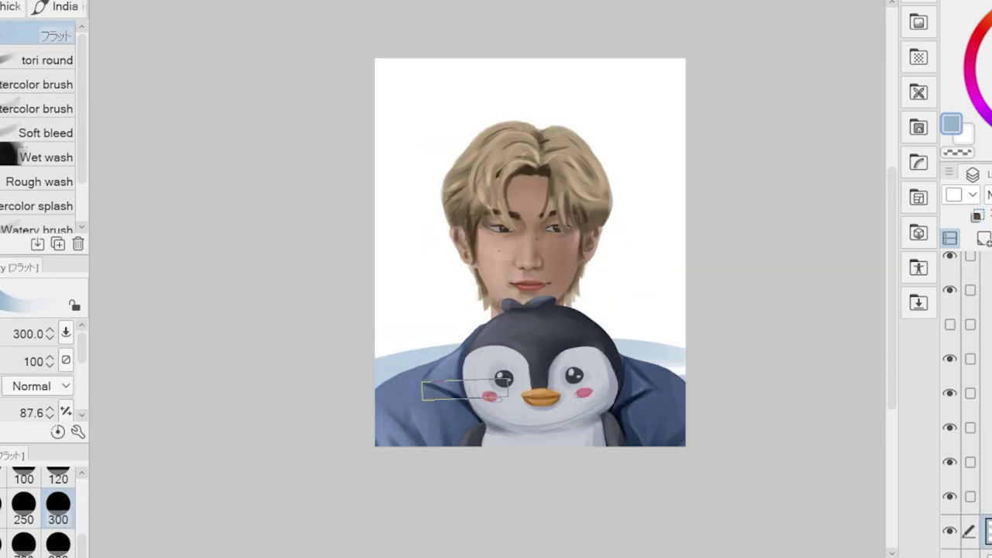
Paint a blue gradient sky with broad light-blue clouds behind the figure using the フラット brush at size 300.
{"action": "mouse_move", "coordinate": [682, 325]}
{"action": "left_mouse_down"}
{"action": "mouse_move", "coordinate": [421, 388]}
{"action": "mouse_move", "coordinate": [723, 293]}
{"action": "mouse_move", "coordinate": [434, 194]}
{"action": "mouse_move", "coordinate": [259, 170]}
{"action": "mouse_move", "coordinate": [647, 81]}
{"action": "mouse_move", "coordinate": [412, 149]}
{"action": "mouse_move", "coordinate": [403, 256]}
{"action": "mouse_move", "coordinate": [665, 288]}
{"action": "mouse_move", "coordinate": [419, 178]}
{"action": "mouse_move", "coordinate": [492, 140]}
{"action": "mouse_move", "coordinate": [749, 310]}
{"action": "mouse_move", "coordinate": [527, 93]}
{"action": "mouse_move", "coordinate": [380, 96]}
{"action": "left_mouse_up"}
{"action": "key", "text": "j"}
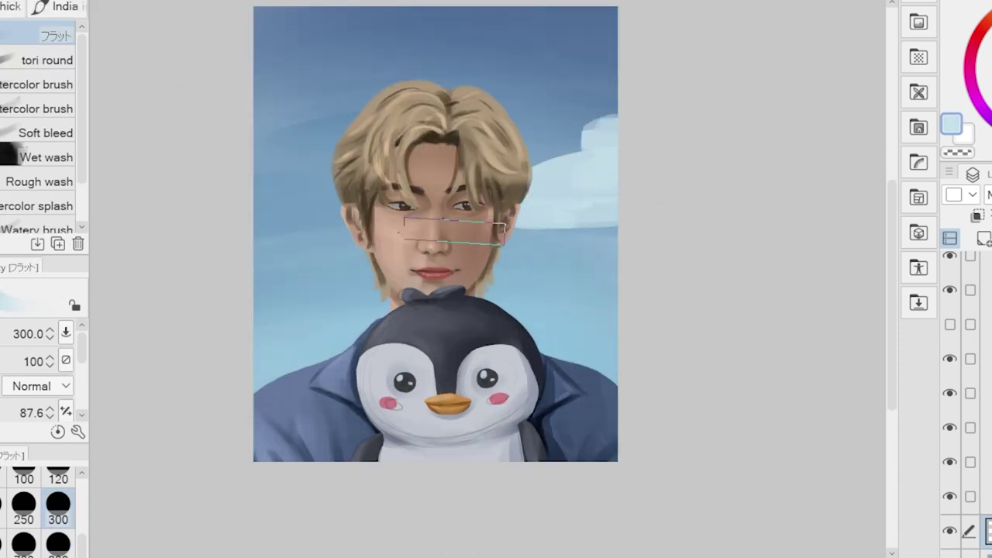
{"action": "mouse_move", "coordinate": [455, 232]}
{"action": "left_mouse_down"}
{"action": "mouse_move", "coordinate": [344, 279]}
{"action": "mouse_move", "coordinate": [246, 182]}
{"action": "mouse_move", "coordinate": [450, 67]}
{"action": "mouse_move", "coordinate": [479, 9]}
{"action": "mouse_move", "coordinate": [617, 28]}
{"action": "mouse_move", "coordinate": [513, 366]}
{"action": "left_mouse_up"}
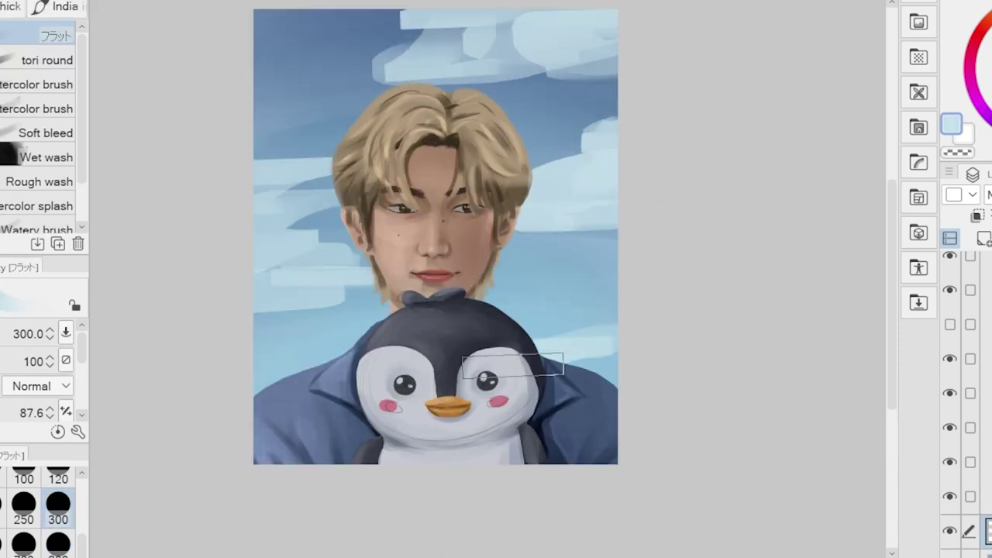
{"action": "mouse_move", "coordinate": [644, 231]}
{"action": "left_mouse_down"}
{"action": "mouse_move", "coordinate": [614, 221]}
{"action": "mouse_move", "coordinate": [574, 264]}
{"action": "left_mouse_up"}
Shade the clouds with grey-teal horizontal strokes using the フラット brush at size 120.
{"action": "key", "text": "bracketleft"}
{"action": "key", "text": "bracketleft"}
{"action": "key", "text": "bracketleft"}
{"action": "key", "text": "bracketleft"}
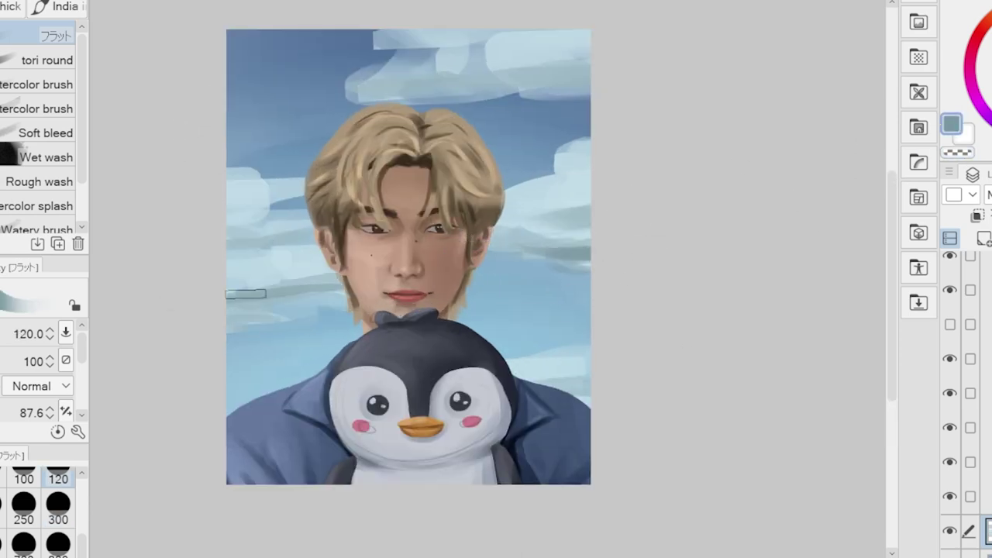
{"action": "left_click_drag", "start_coordinate": [601, 258], "coordinate": [503, 213]}
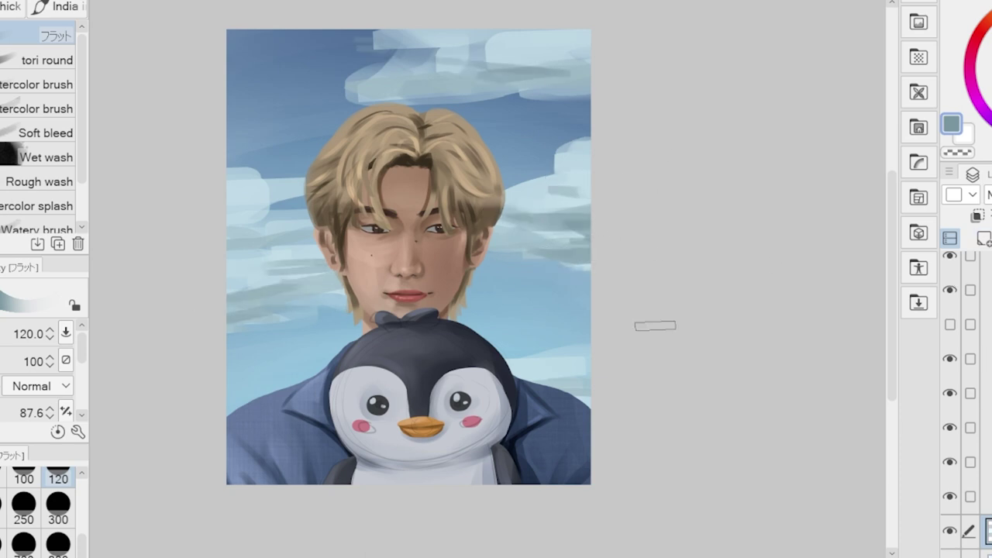
Paint a warm orange glow on the figure's cheek with tori round at size 80 and soften it with Blend at size 120.
{"action": "scroll", "coordinate": [655, 326], "scroll_direction": "down", "scroll_amount": 1}
{"action": "scroll", "coordinate": [434, 256], "scroll_direction": "up", "scroll_amount": 1}
{"action": "left_click", "coordinate": [47, 60]}
{"action": "scroll", "coordinate": [440, 246], "scroll_direction": "up", "scroll_amount": 1}
{"action": "left_click", "coordinate": [440, 245], "text": "ctrl"}
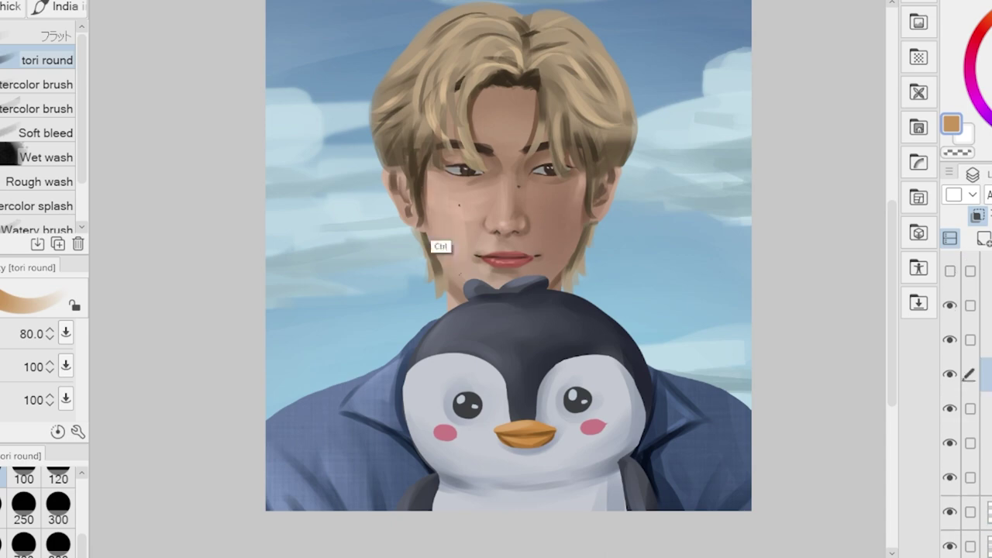
{"action": "left_click_drag", "start_coordinate": [441, 246], "coordinate": [465, 226]}
{"action": "key", "text": "b"}
{"action": "left_click", "coordinate": [58, 477]}
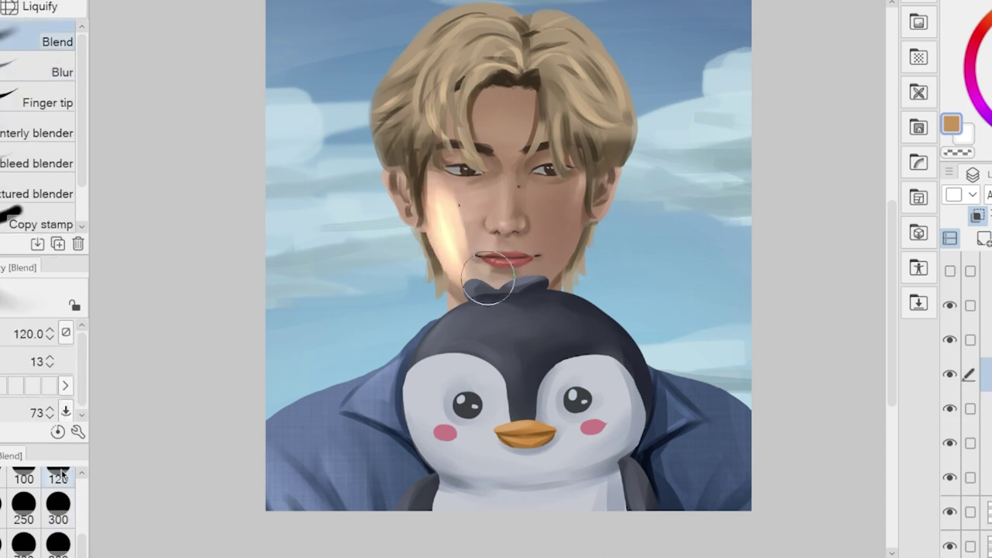
{"action": "left_click_drag", "start_coordinate": [488, 279], "coordinate": [450, 233]}
Add warm rim light along the figure's ear and jaw edge using tori round at size 50.
{"action": "scroll", "coordinate": [465, 256], "scroll_direction": "up", "scroll_amount": 1}
{"action": "key", "text": "b"}
{"action": "scroll", "coordinate": [445, 335], "scroll_direction": "down", "scroll_amount": 1}
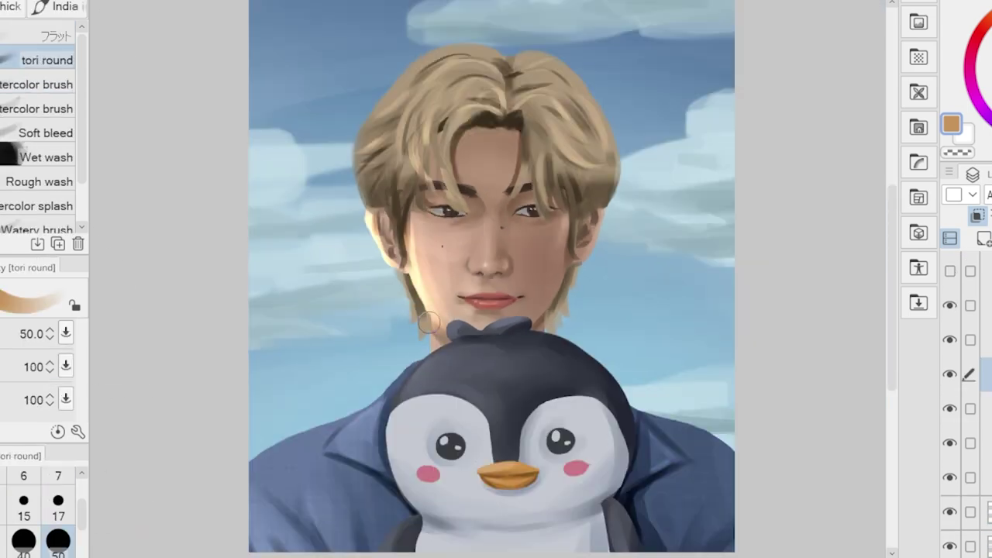
Paint warm orange light over the lit side of the penguin and the shirt's shoulder using tori round at size 120.
{"action": "scroll", "coordinate": [429, 323], "scroll_direction": "down", "scroll_amount": 1}
{"action": "scroll", "coordinate": [430, 248], "scroll_direction": "up", "scroll_amount": 1}
{"action": "scroll", "coordinate": [434, 230], "scroll_direction": "down", "scroll_amount": 1}
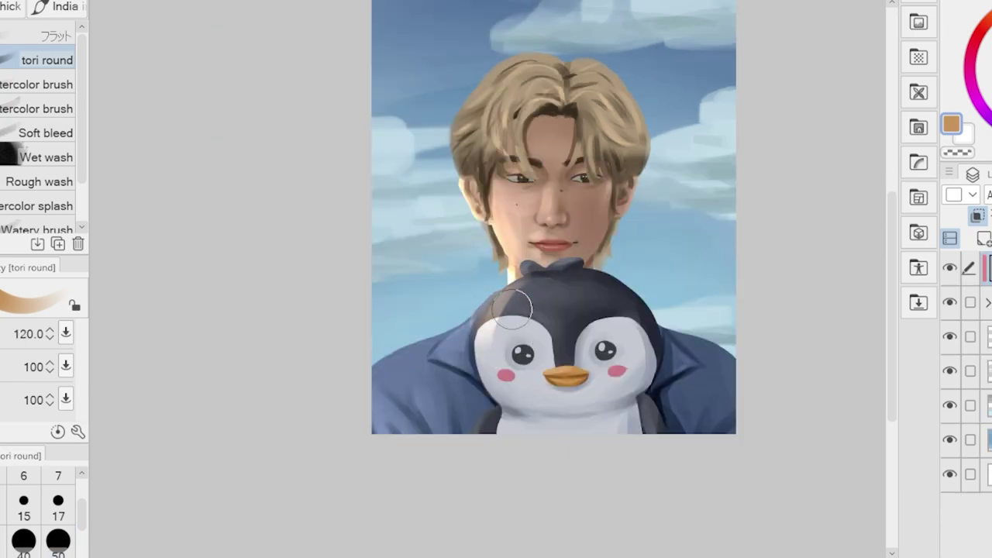
{"action": "mouse_move", "coordinate": [466, 333]}
{"action": "left_mouse_down"}
{"action": "mouse_move", "coordinate": [399, 343]}
{"action": "mouse_move", "coordinate": [499, 375]}
{"action": "left_mouse_up"}
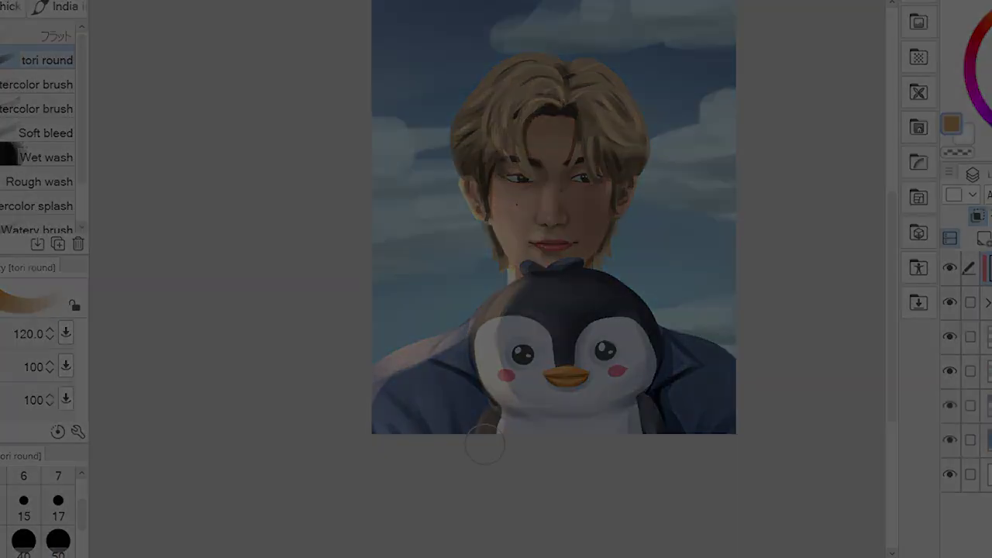